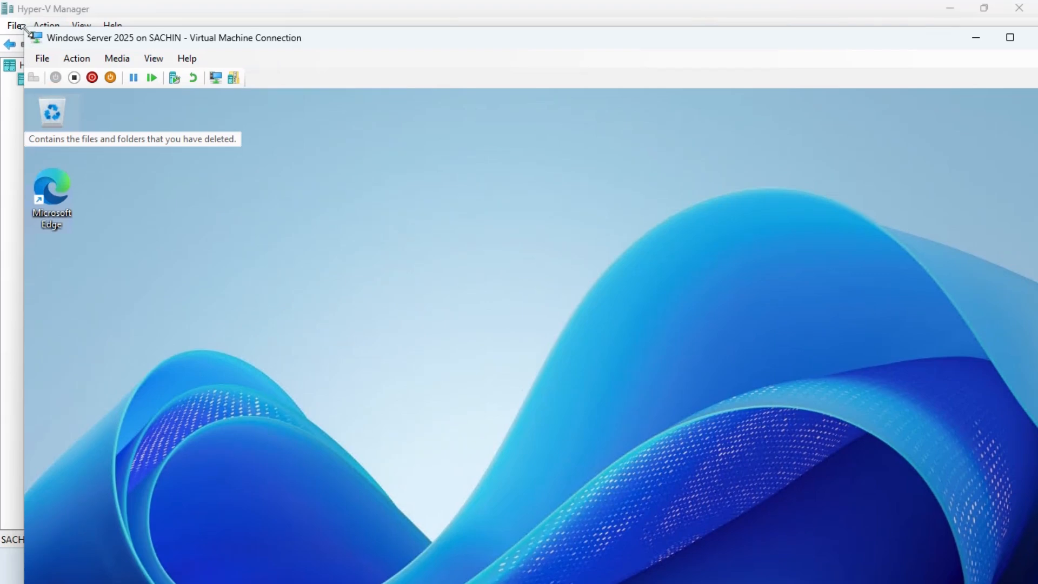
Move the VM Connection window to the top-right and minimize Hyper-V Manager to expose the host desktop
drag(656, 190, 438, 86)
click(945, 8)
drag(486, 92, 602, 33)
click(298, 251)
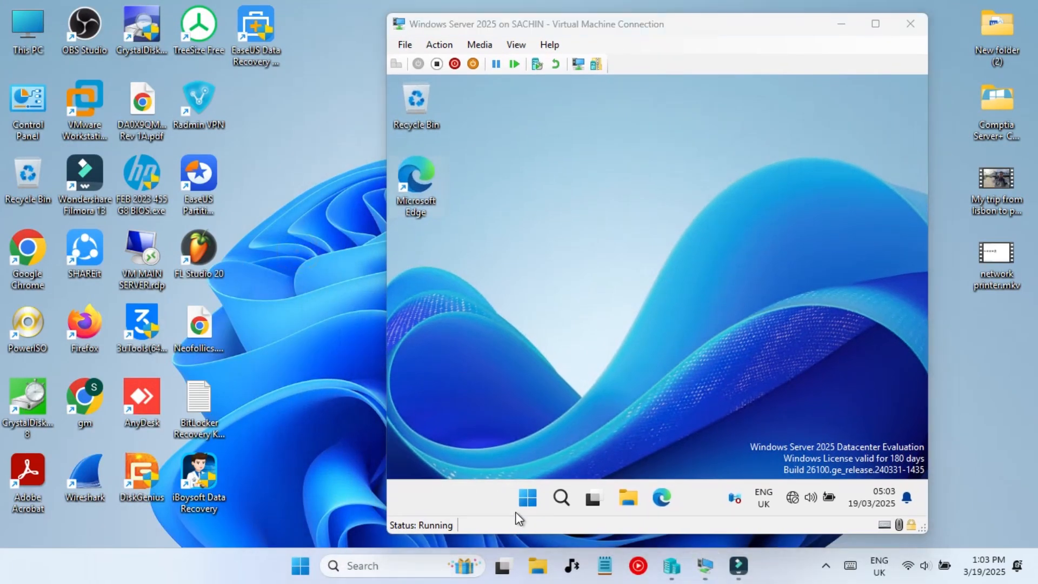
Create a new folder on the host desktop and minimize the VM window
right_click(296, 307)
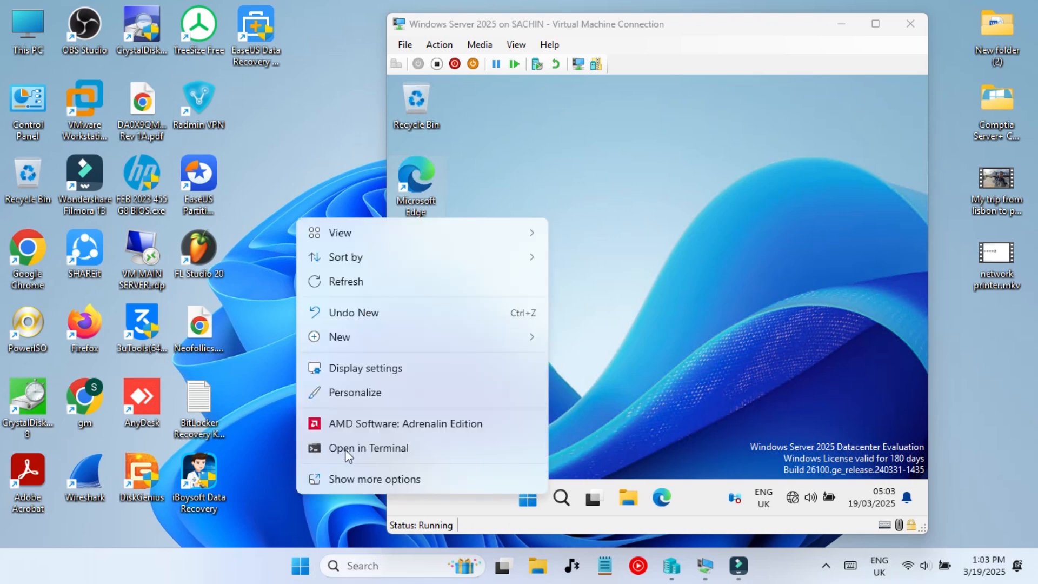
mouse_move(348, 338)
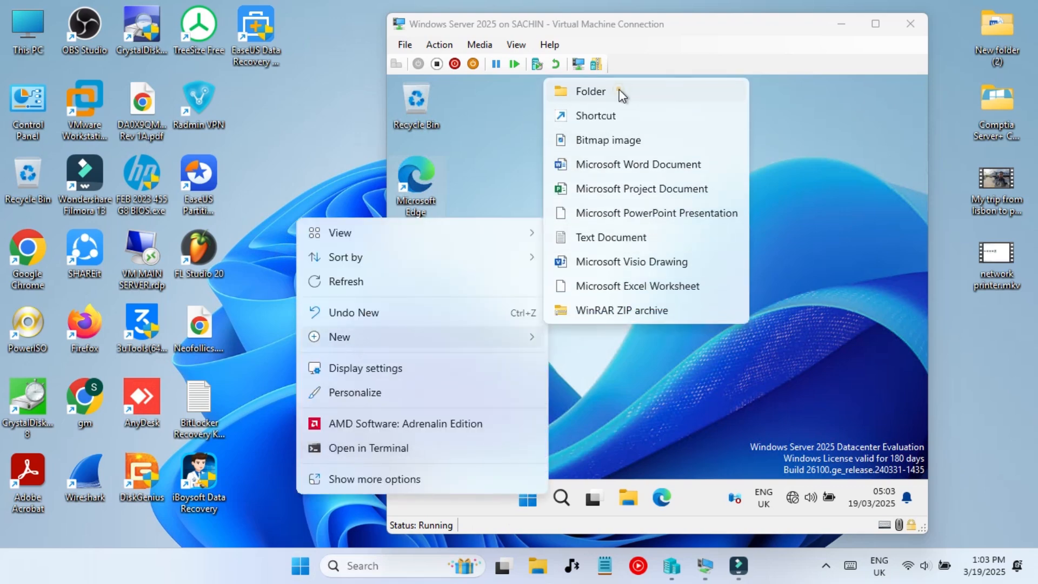
click(616, 91)
click(842, 23)
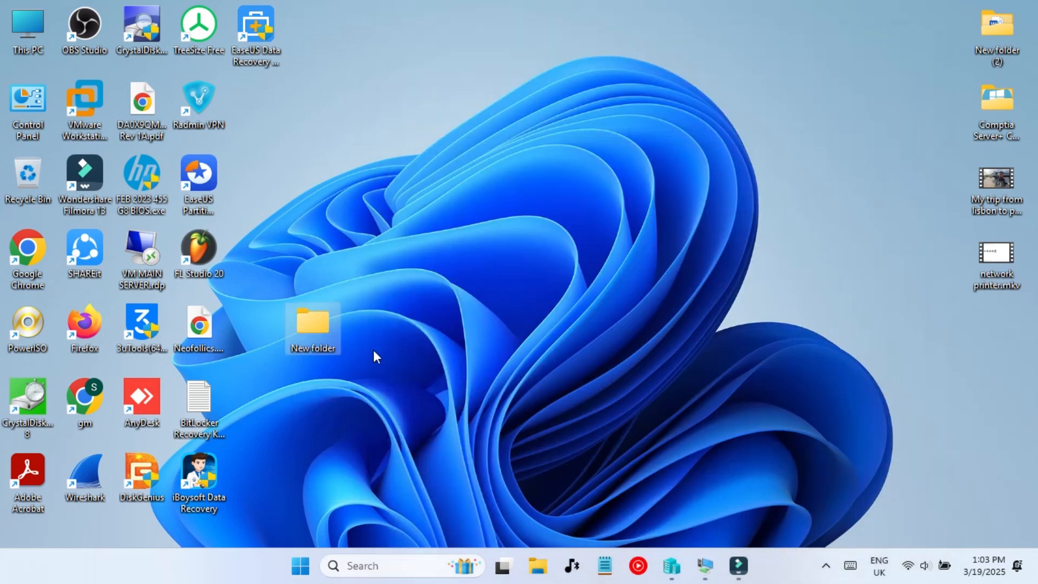
Rename the new folder to 'SHARED FOLDER' and move it to the upper middle of the desktop
click(338, 333)
key(F2)
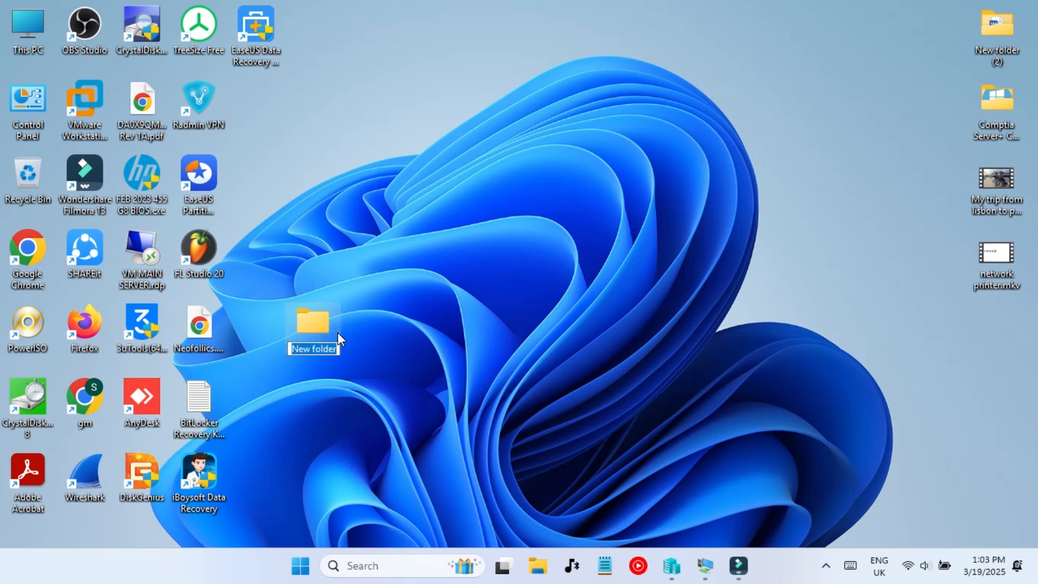
text(SHARED FOLDER)
key(Return)
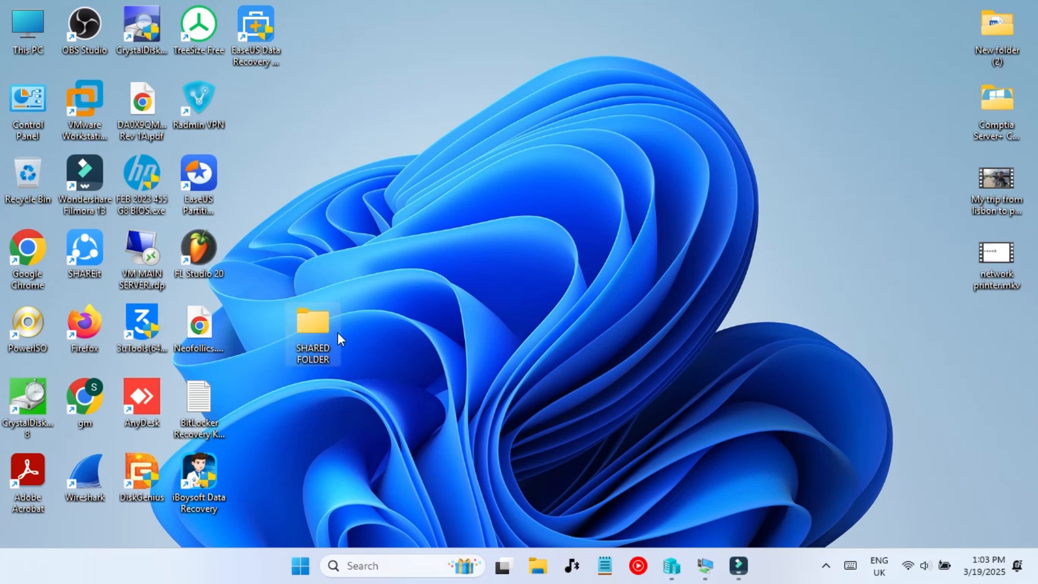
drag(330, 326, 641, 190)
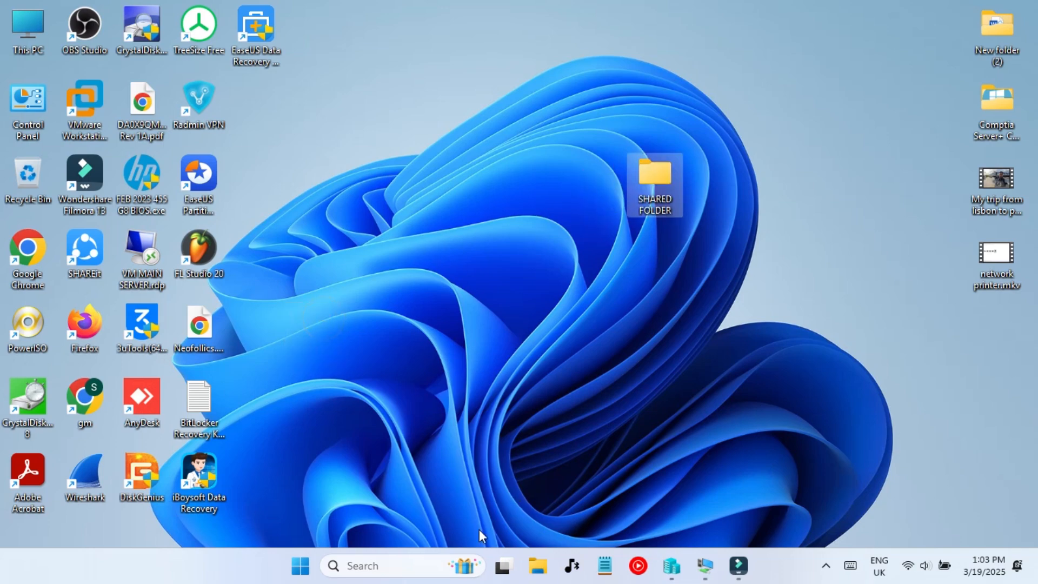
click(436, 562)
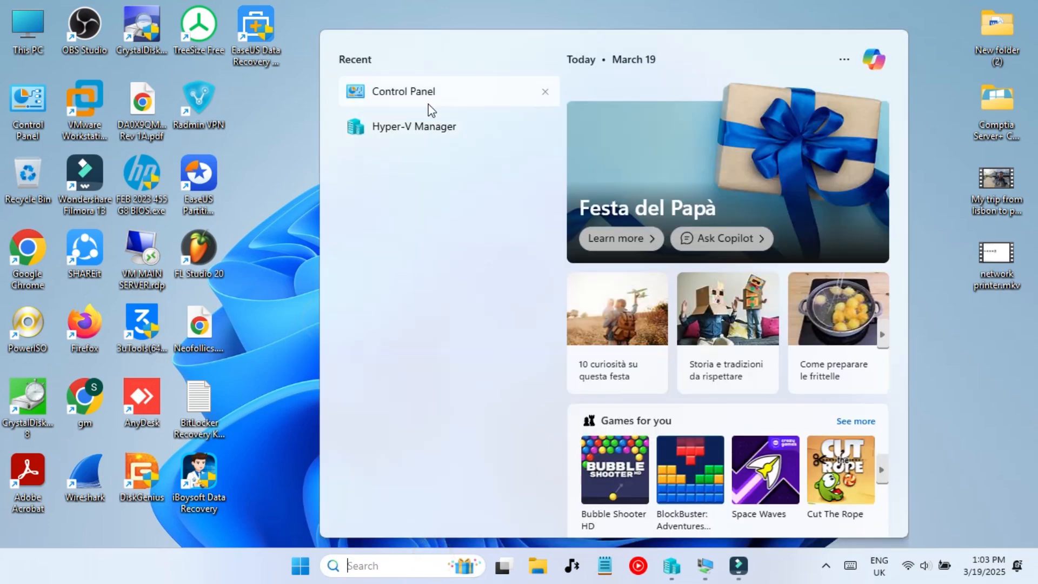
In Control Panel's advanced sharing settings, confirm network discovery, file/printer and public folder sharing are On
click(428, 103)
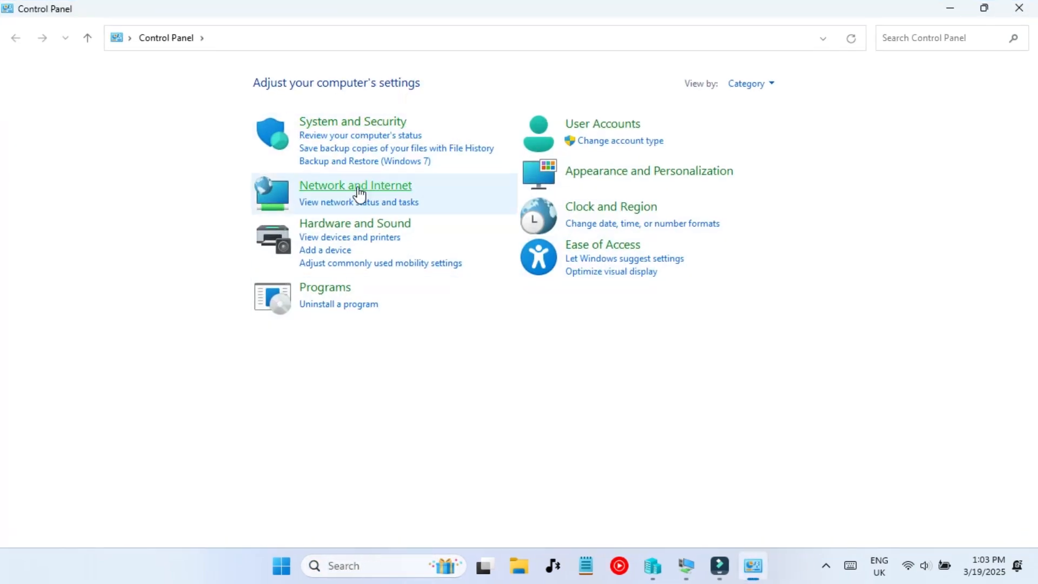
click(358, 187)
click(244, 87)
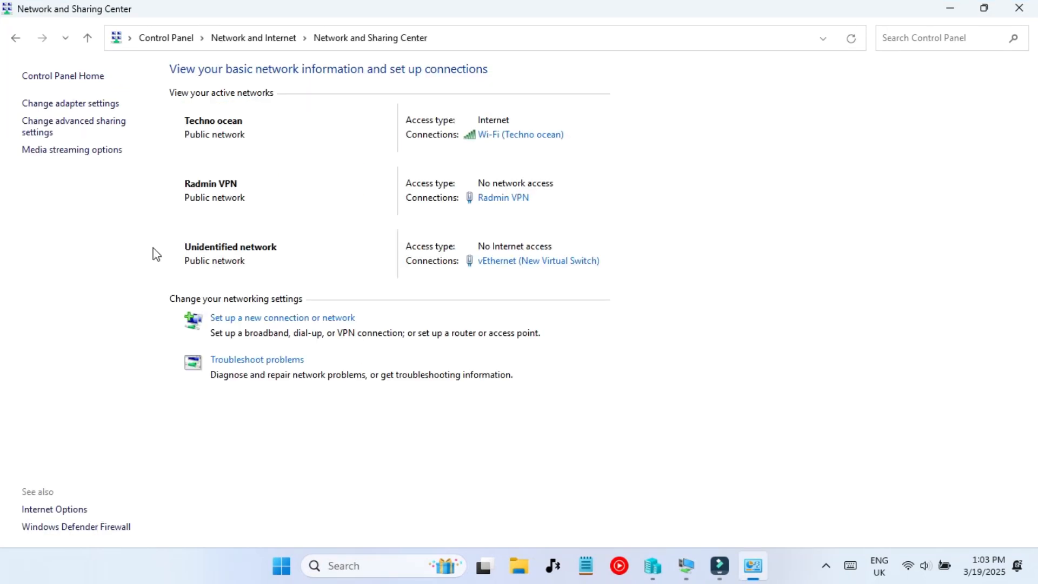
click(72, 131)
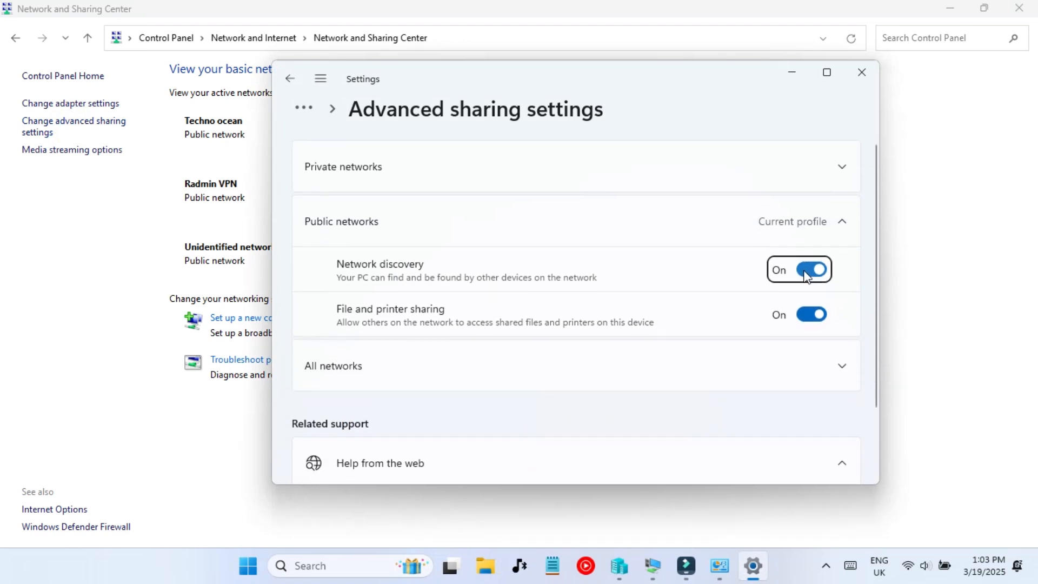
click(795, 356)
scroll(795, 359, down, 3)
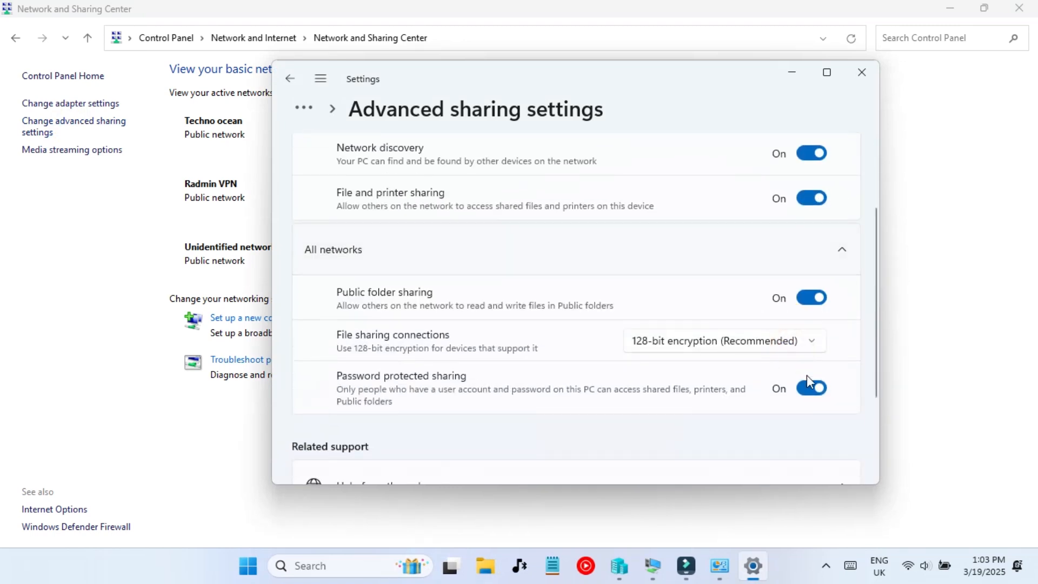
scroll(764, 278, up, 2)
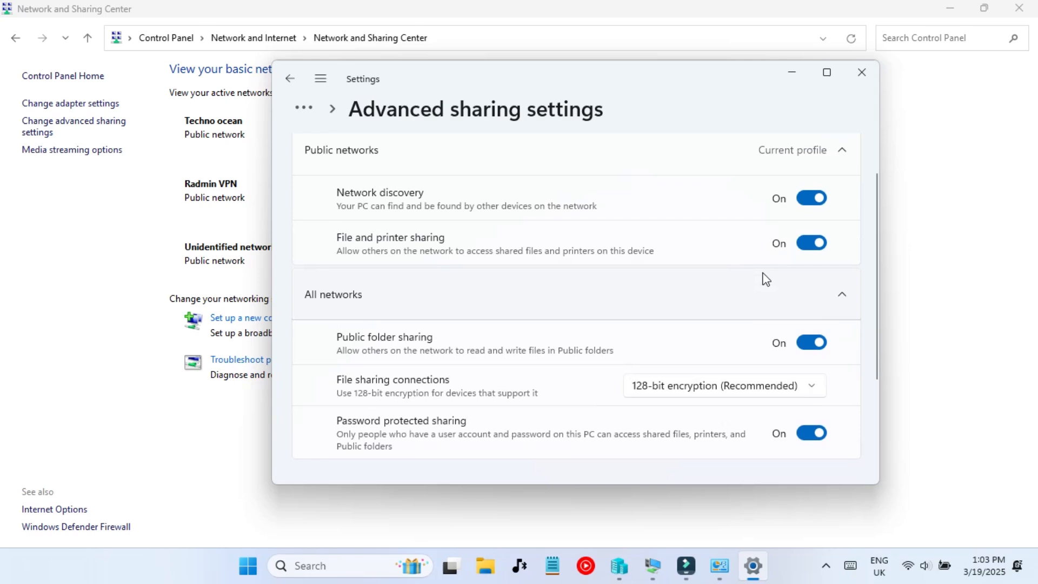
click(861, 72)
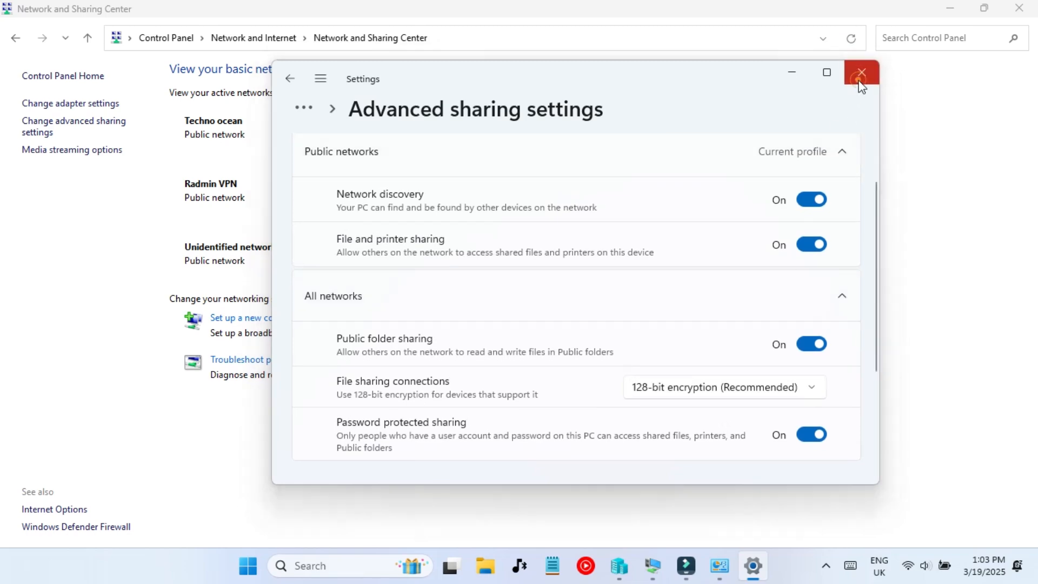
Open SHARED FOLDER's Properties on the Sharing tab
click(1019, 7)
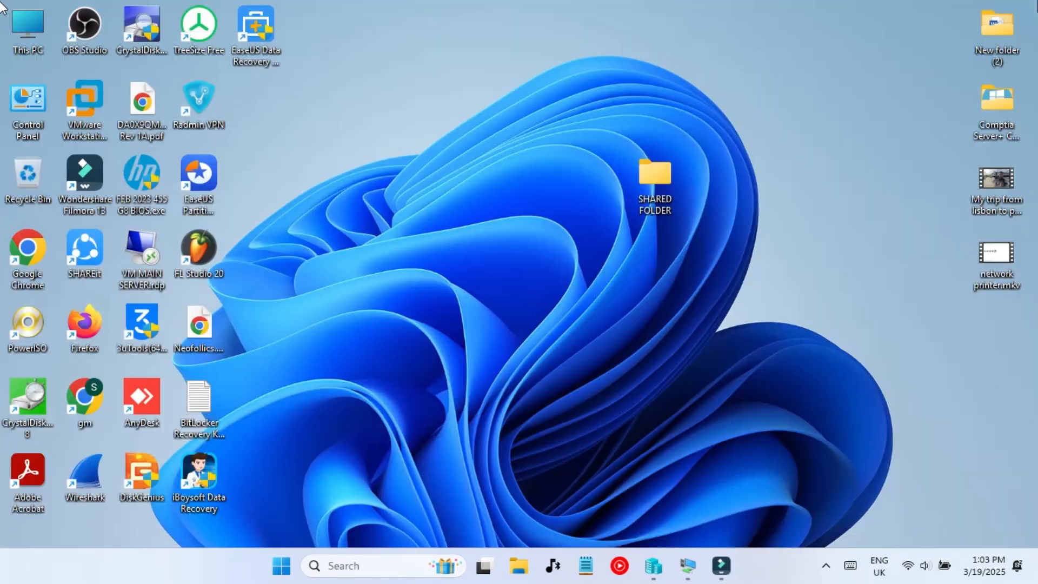
right_click(653, 185)
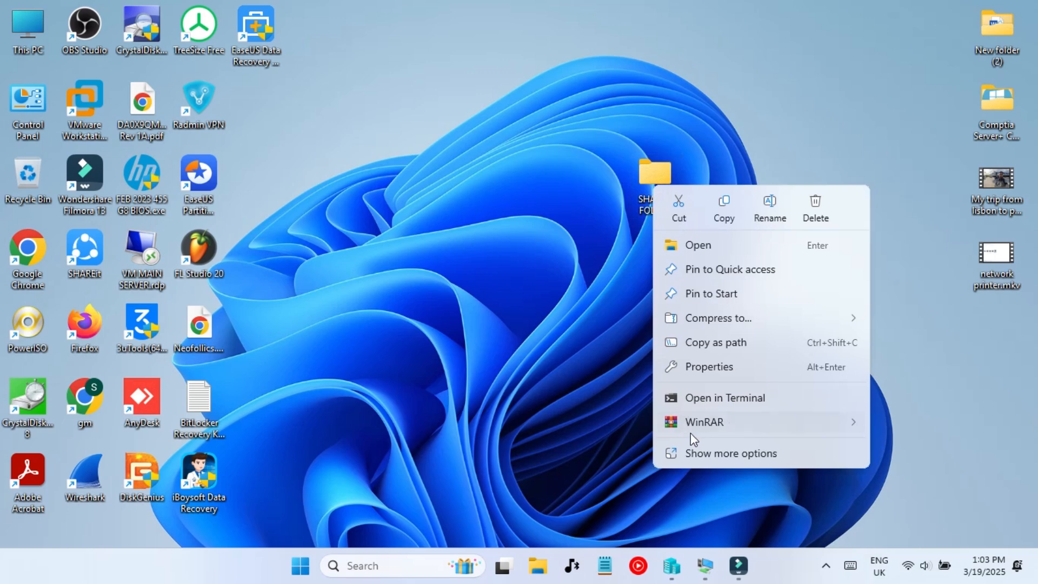
click(701, 363)
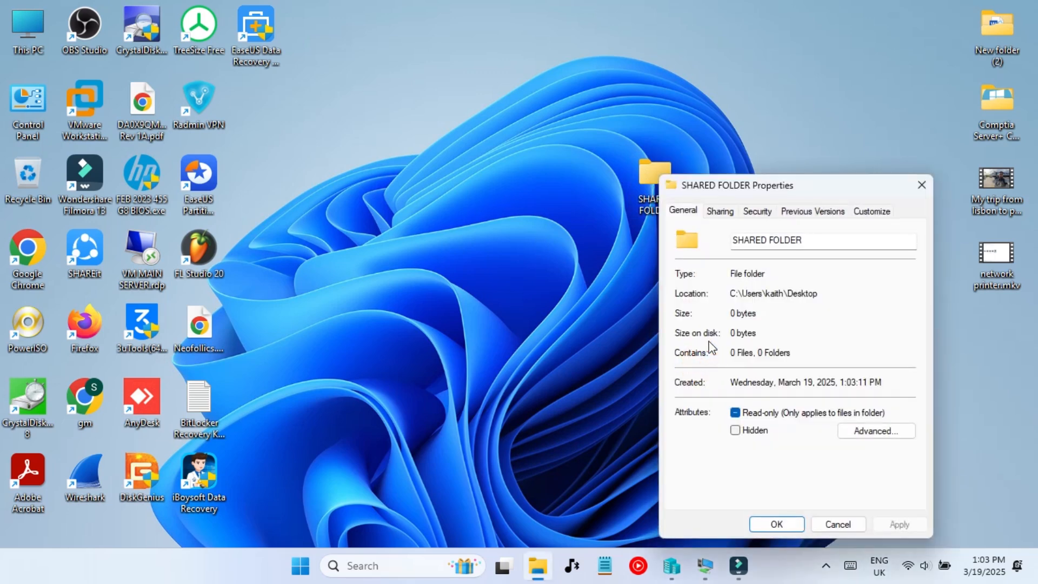
drag(764, 191, 498, 143)
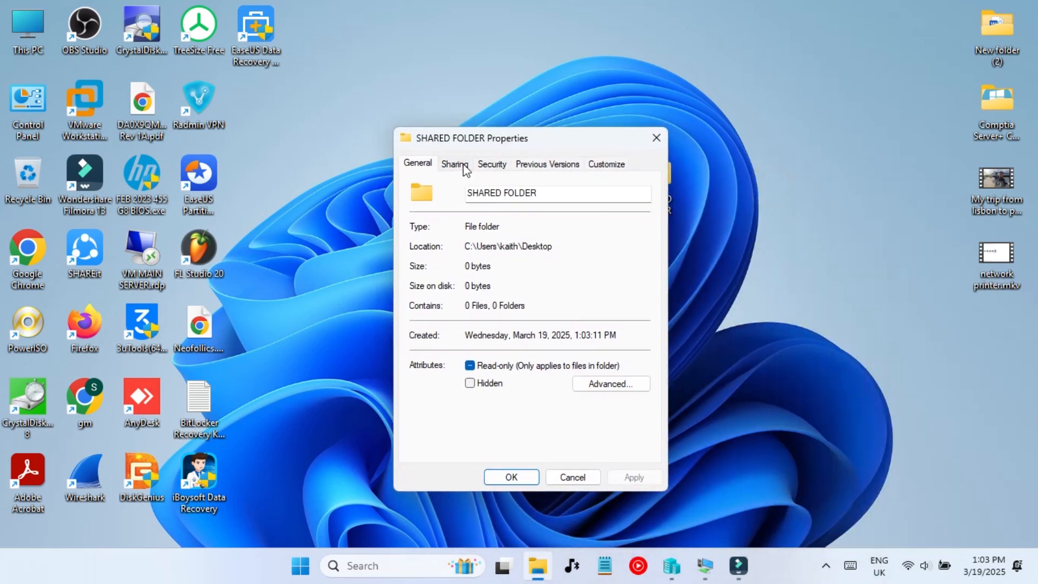
click(456, 164)
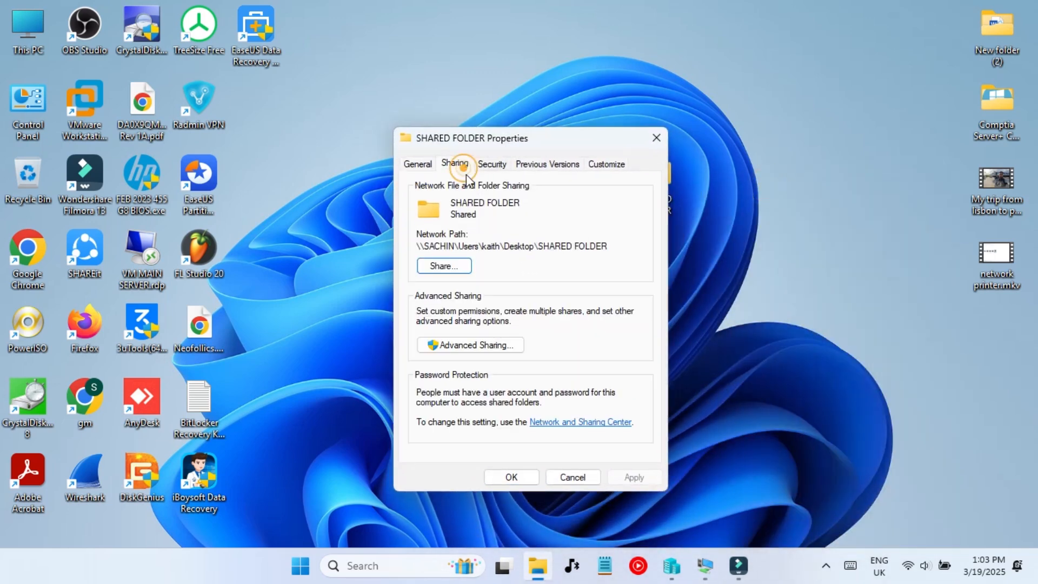
Share SHARED FOLDER with Everyone at Read/Write permission
click(435, 268)
click(468, 288)
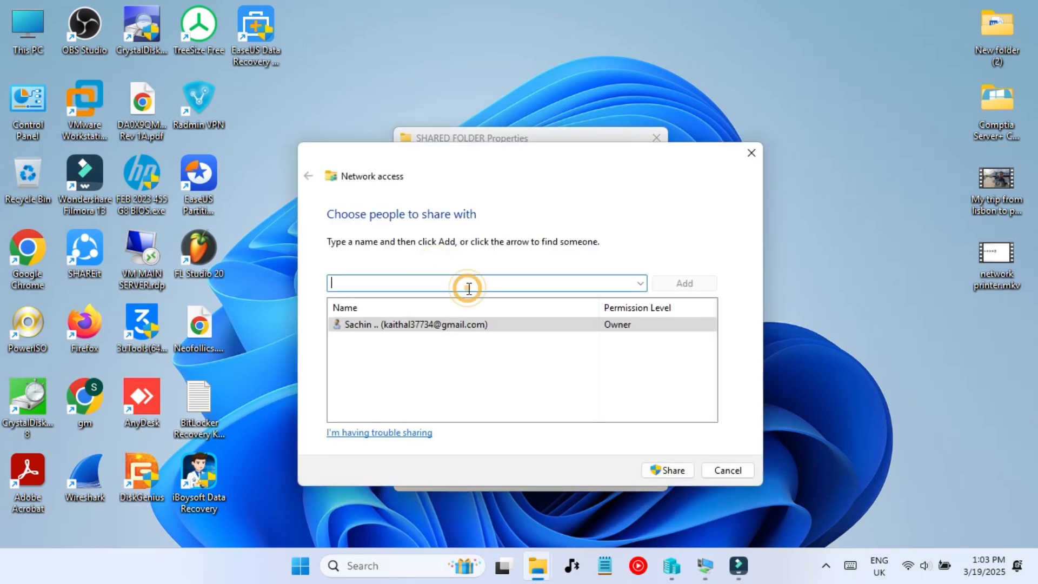
text(Everyone)
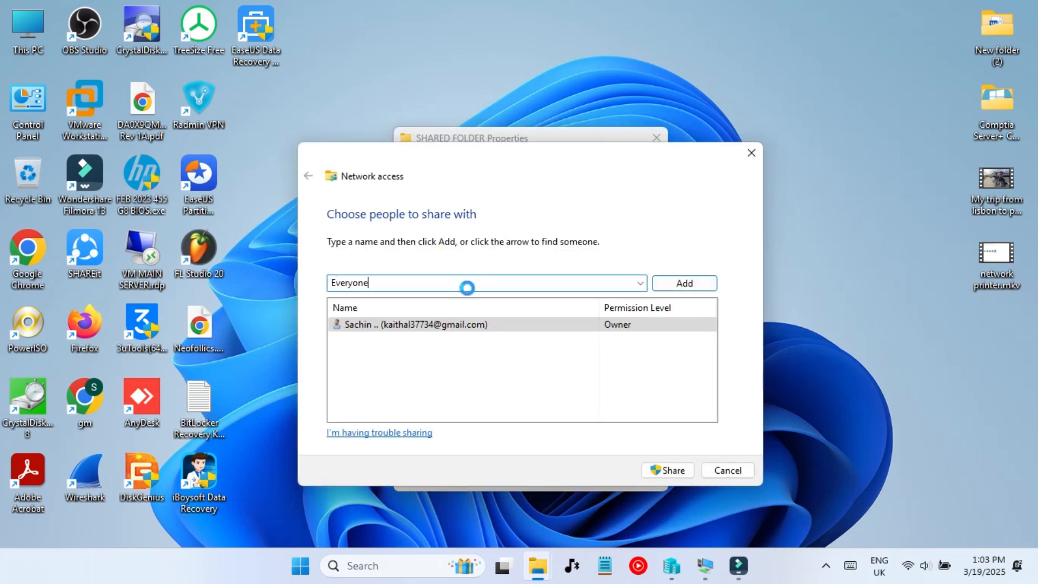
key(Return)
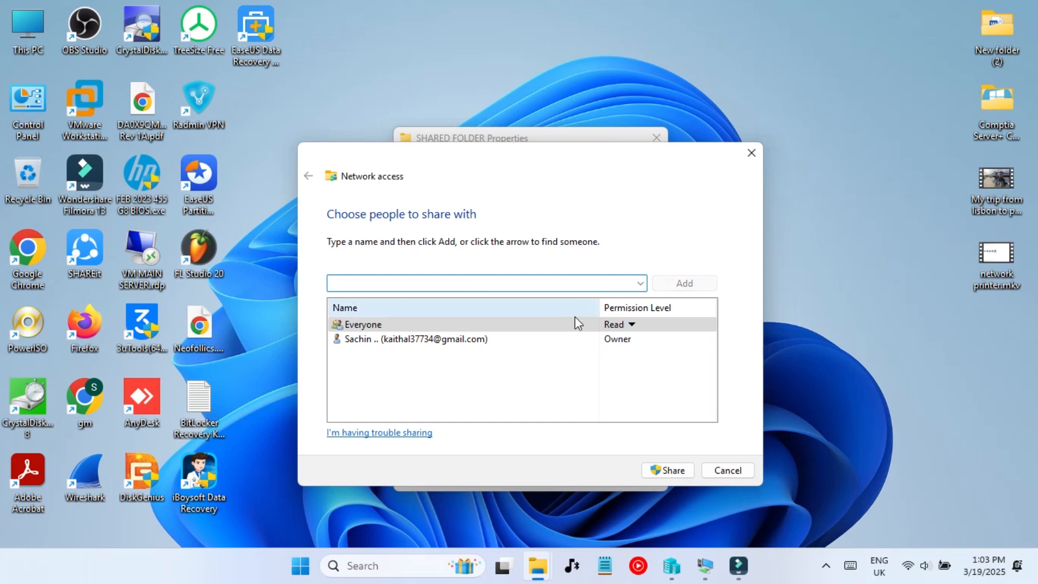
click(633, 327)
click(670, 345)
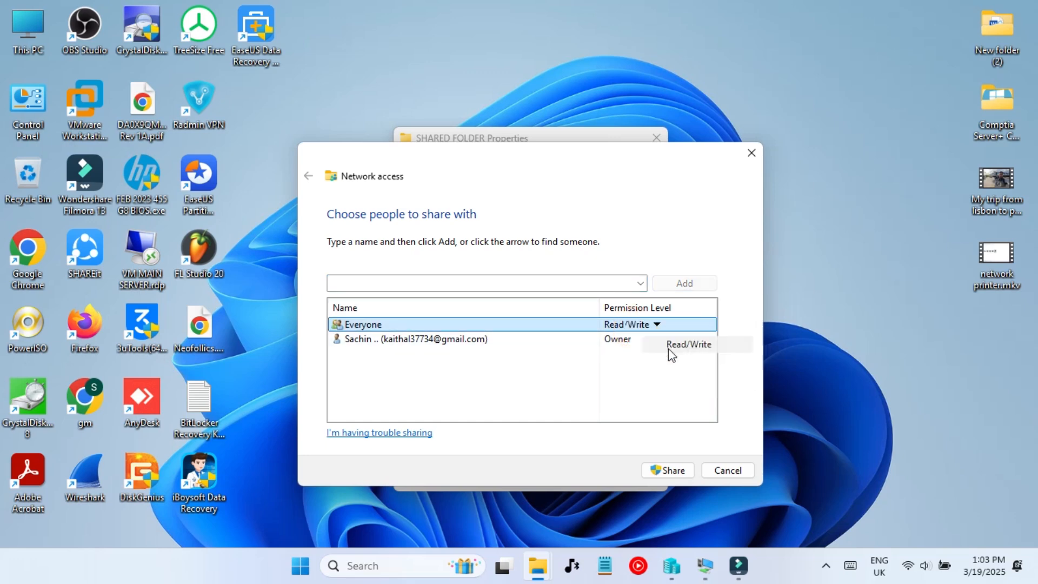
click(676, 471)
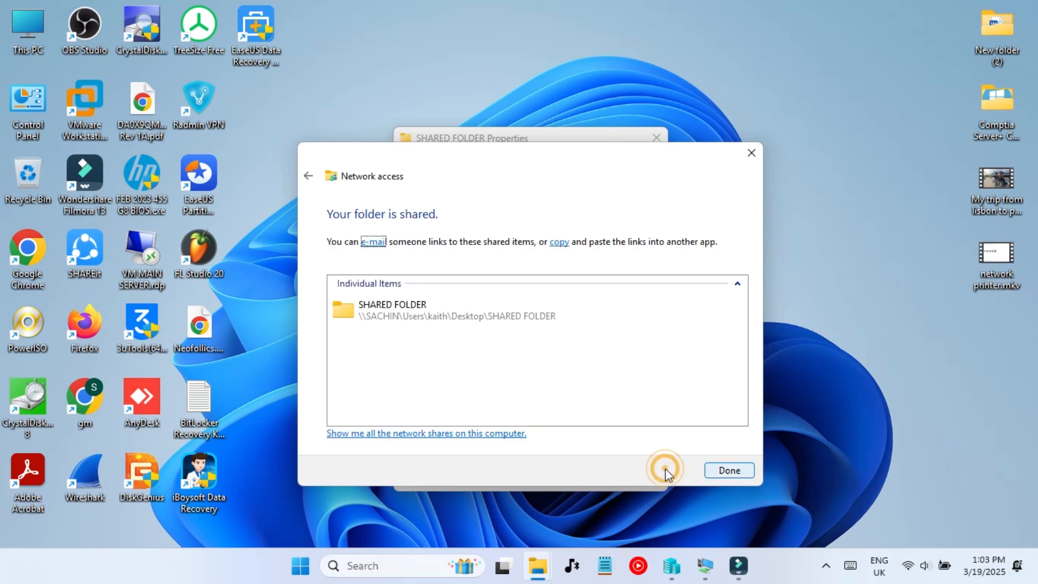
click(407, 309)
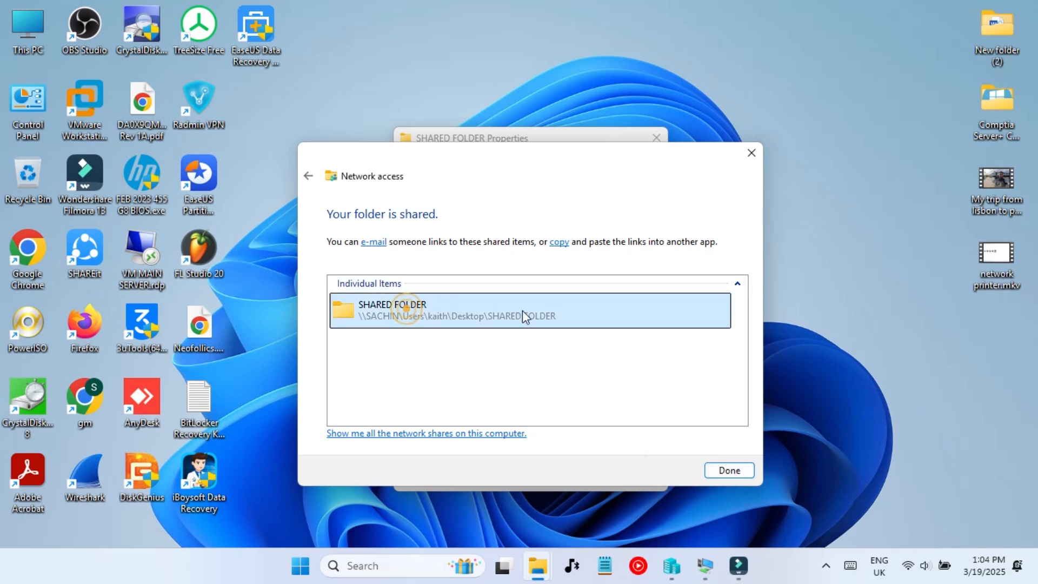
click(707, 470)
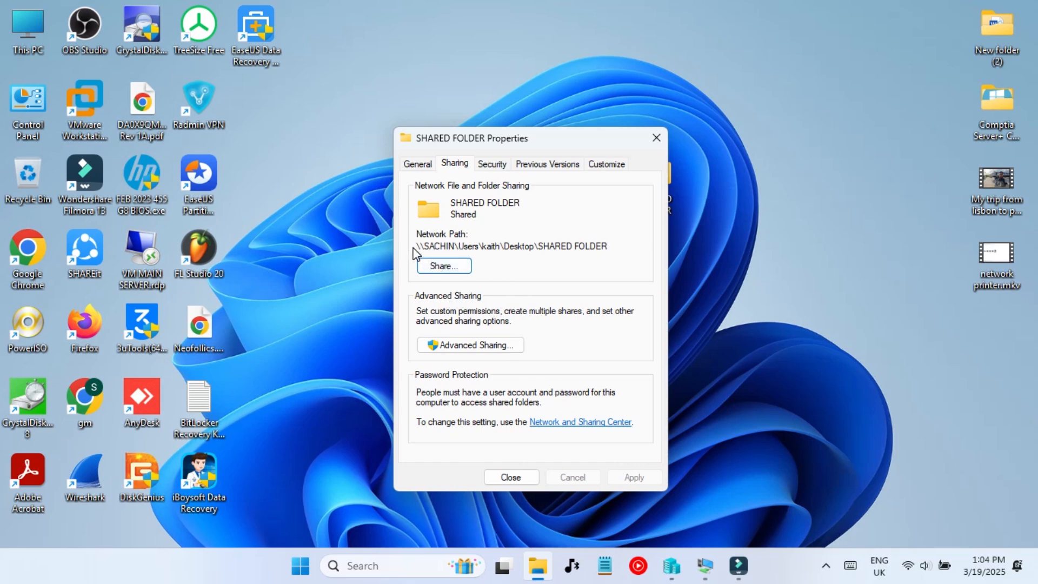
Copy the folder's network path and close the Properties dialog
drag(422, 246, 615, 246)
right_click(601, 249)
click(633, 295)
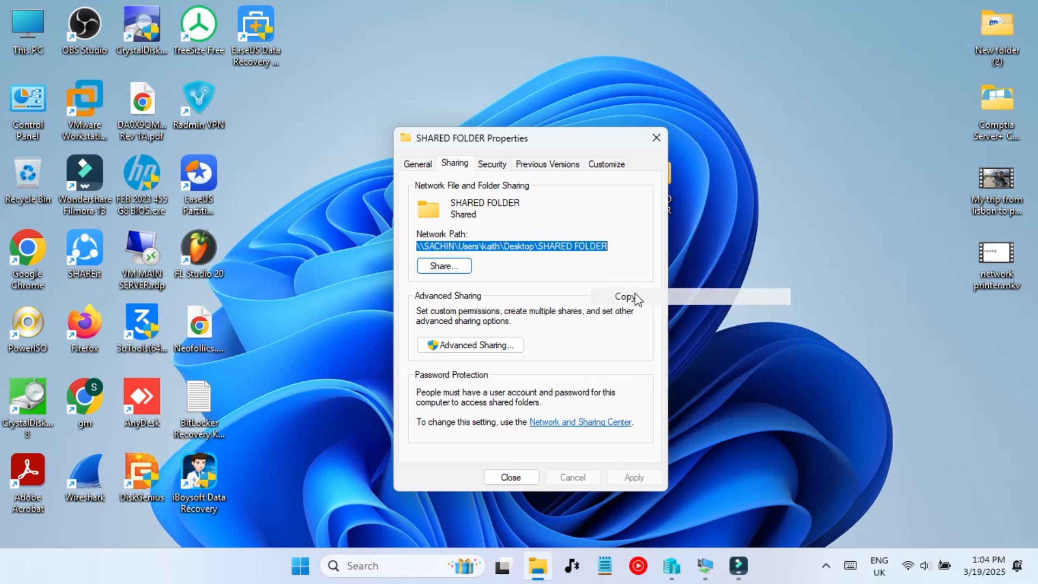
click(657, 137)
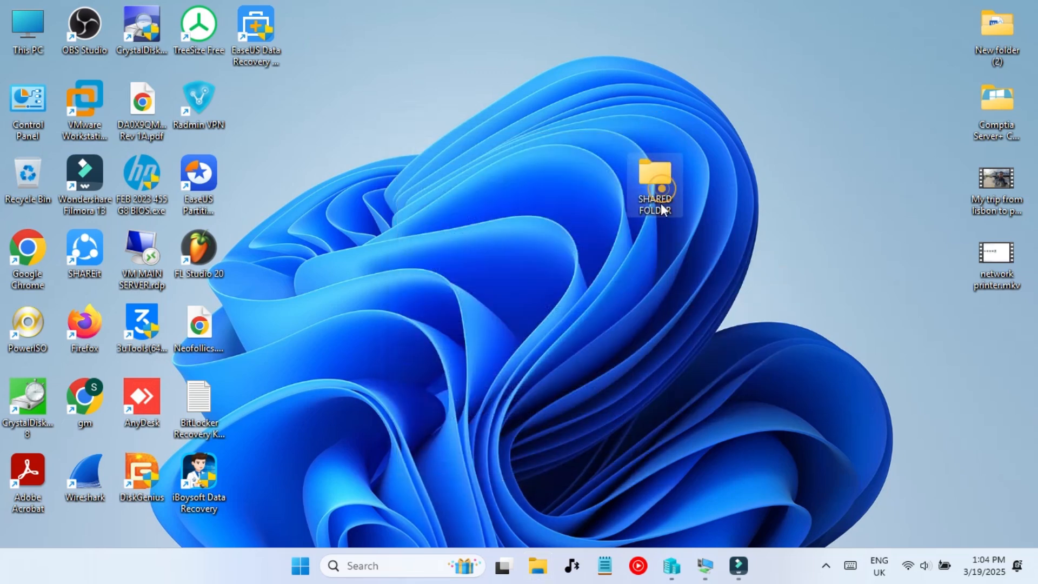
Make the VM window full screen and open its advanced sharing settings from Control Panel
click(705, 565)
double_click(672, 27)
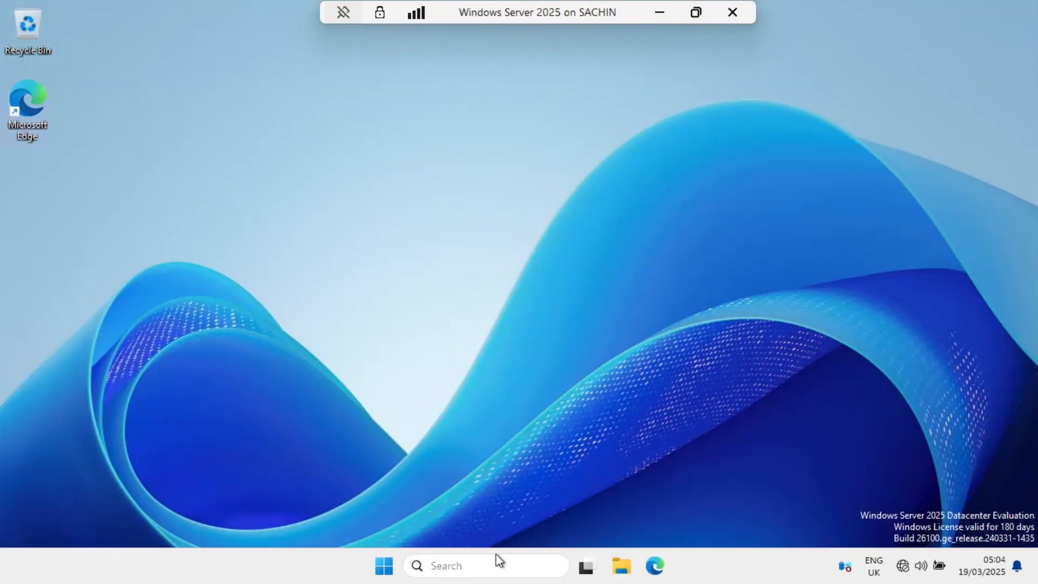
click(495, 562)
click(482, 97)
click(370, 252)
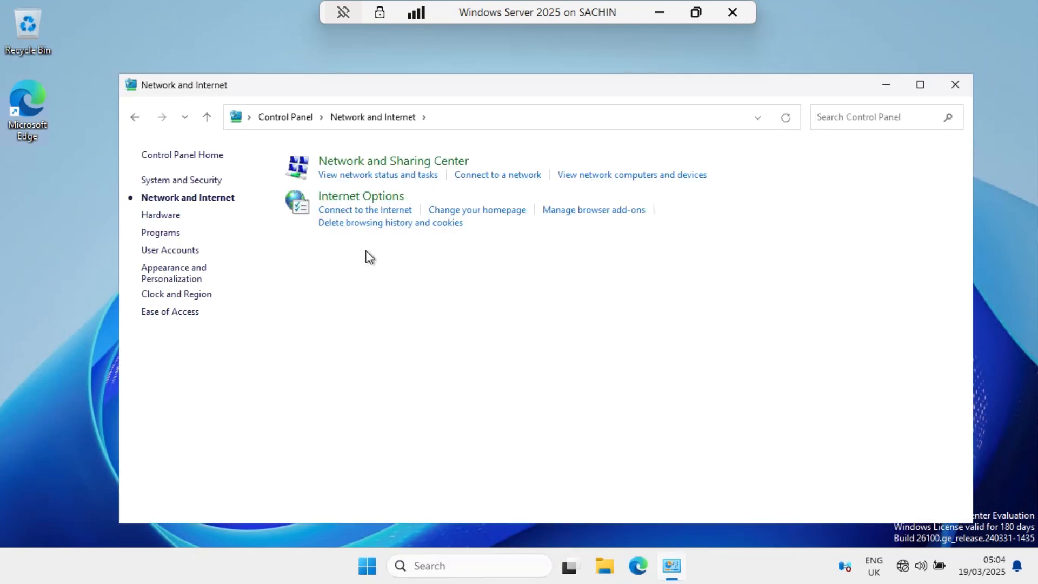
click(335, 165)
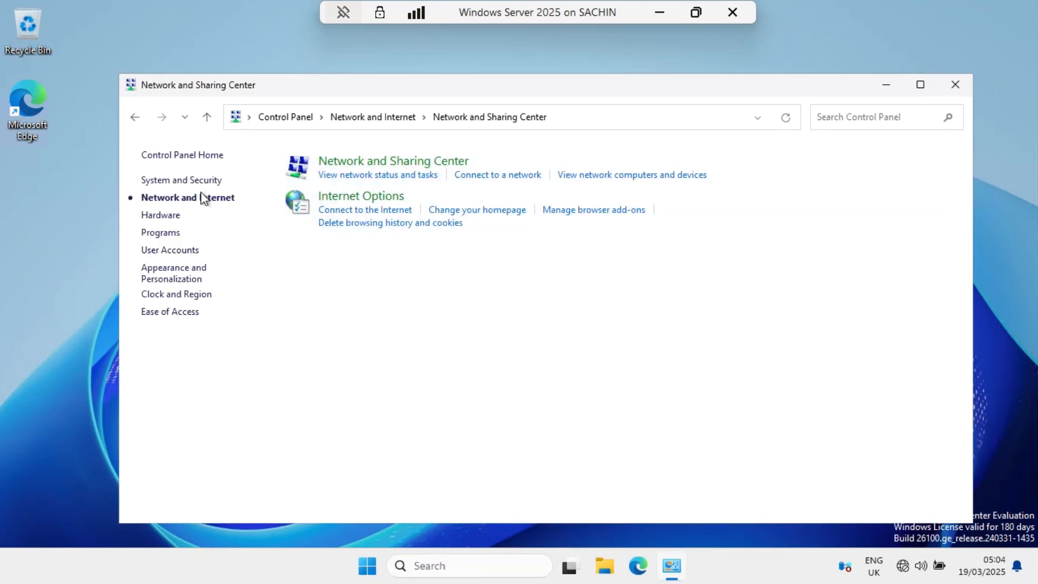
click(176, 209)
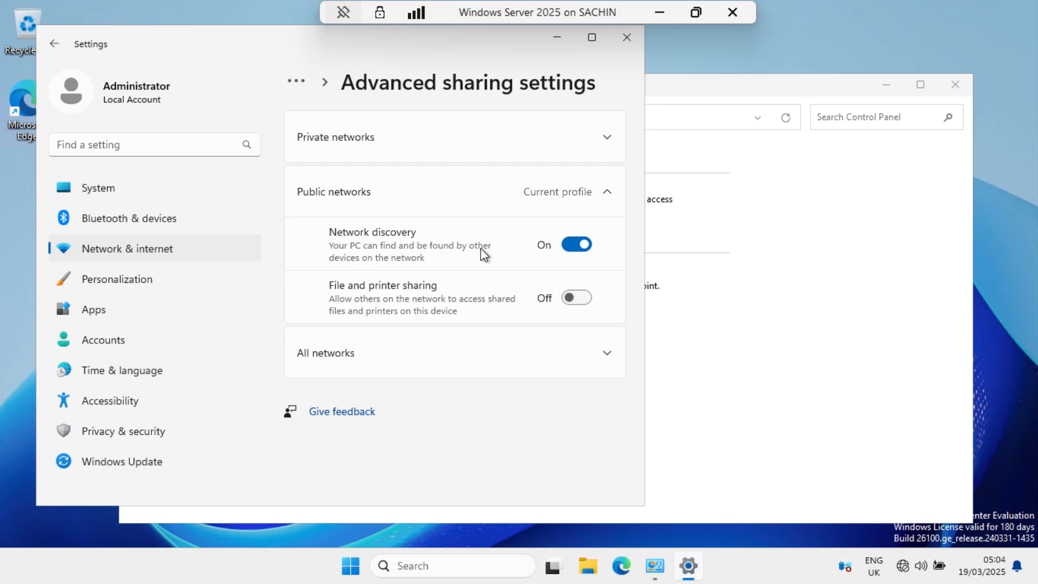
Turn on file and printer sharing and public folder sharing in the VM, then close the windows
click(562, 298)
click(594, 352)
click(577, 406)
scroll(584, 408, down, 1)
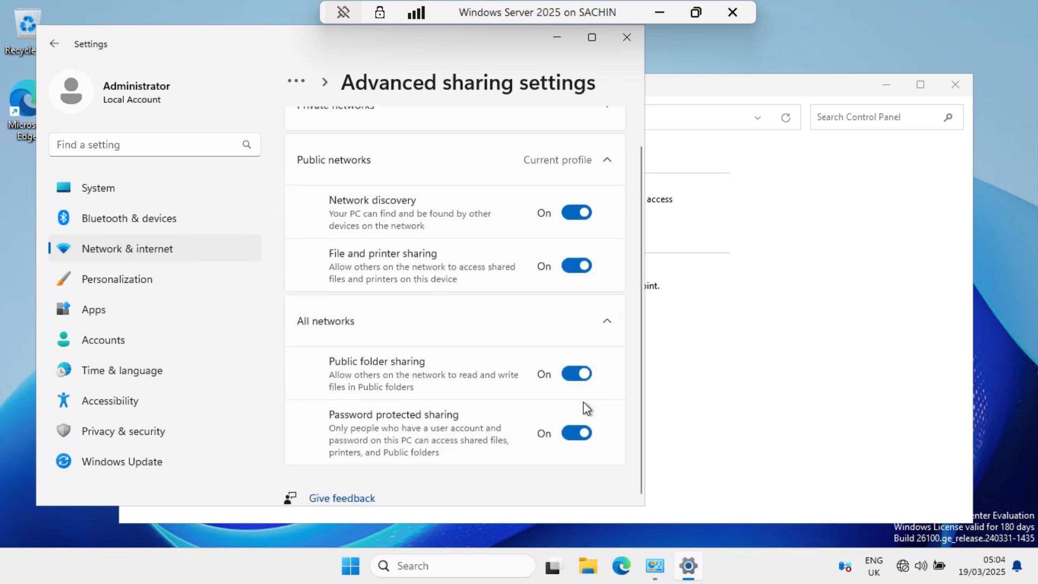
click(626, 39)
click(943, 84)
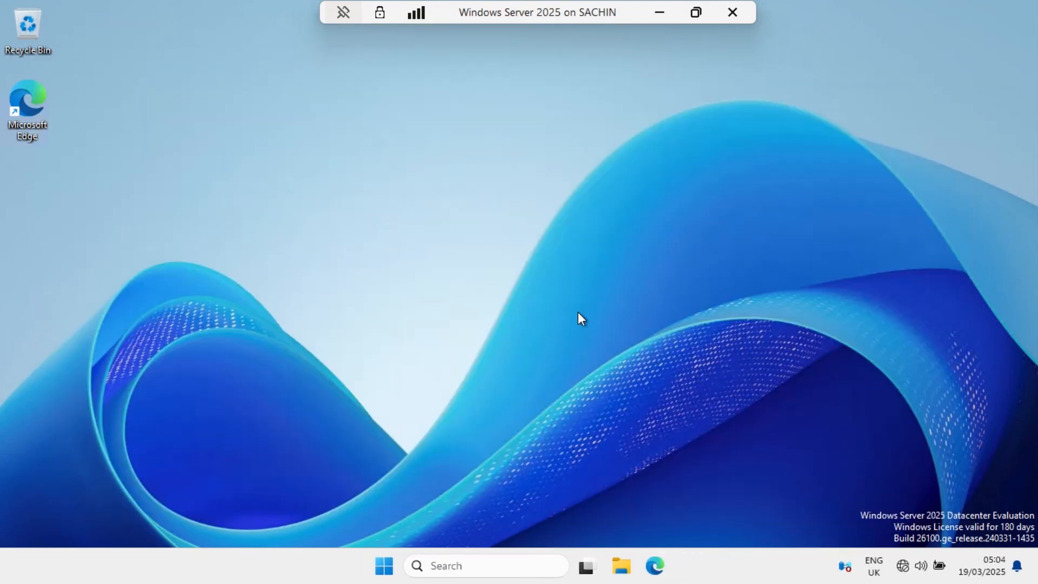
In the VM's File Explorer, paste the host share's network path into the address bar and go
key(super+e)
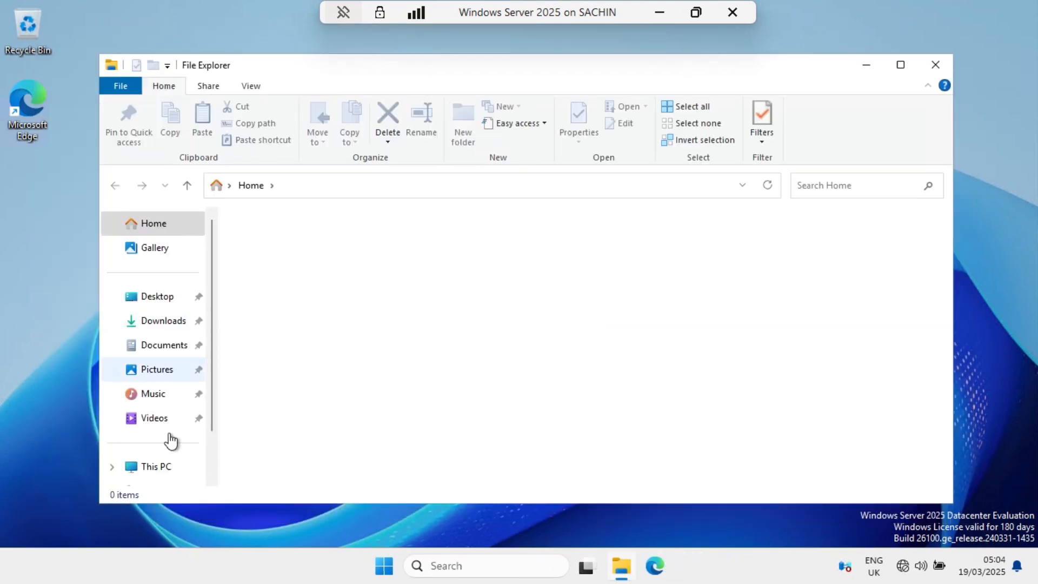
click(156, 465)
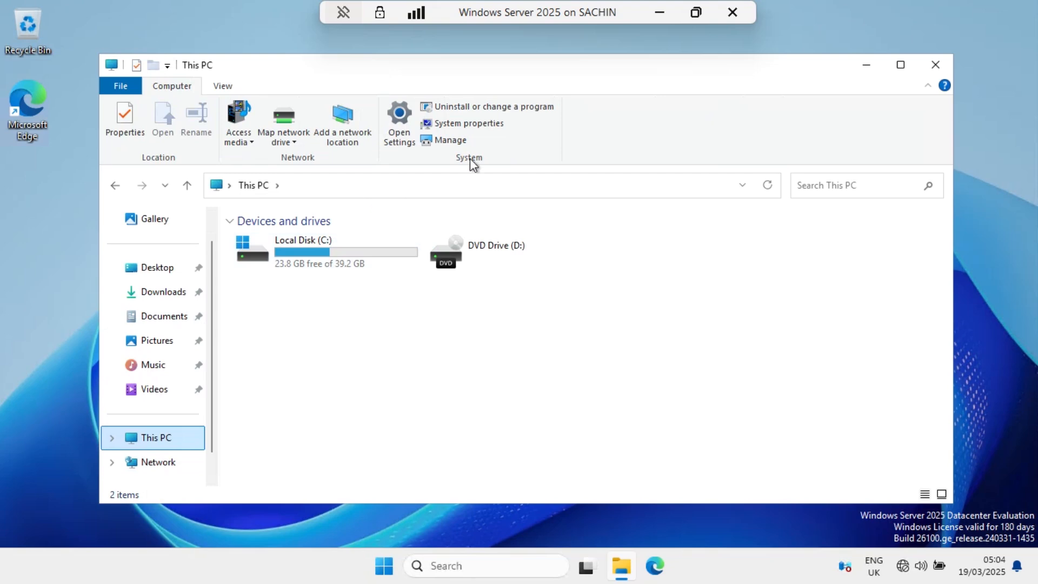
double_click(535, 72)
click(278, 127)
text(\\SACHIN\Users\kaith\Desktop\SHARED FOLDER)
key(ctrl+a)
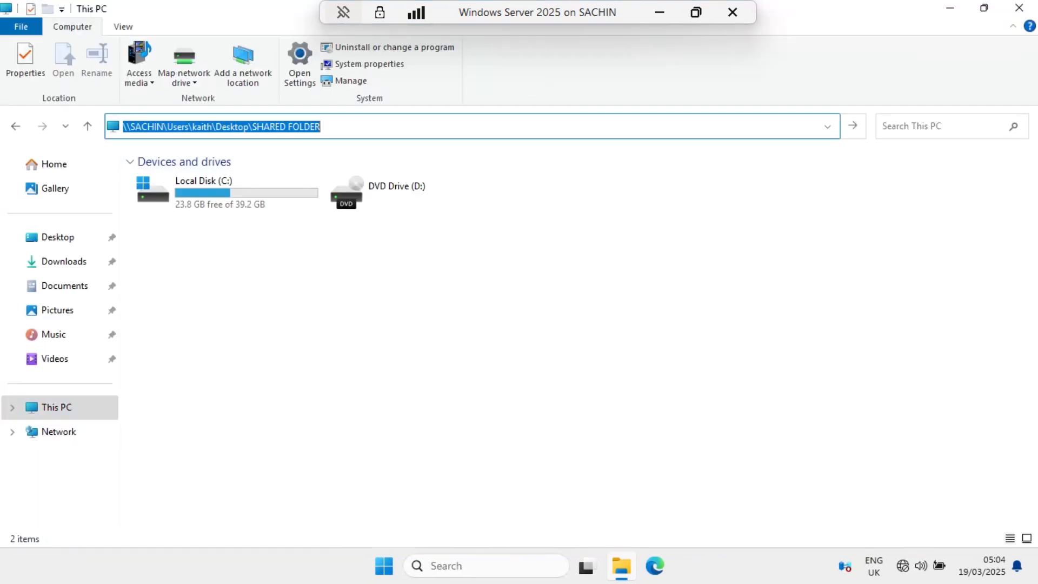
key(Return)
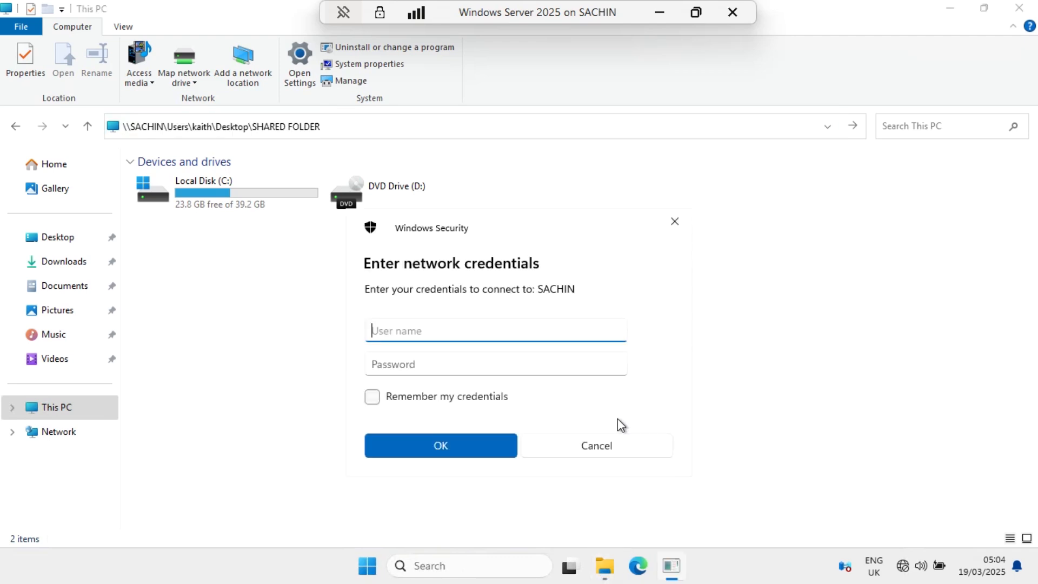
Enter the host account's user name and password to sign in to the share
text(Sa)
click(575, 285)
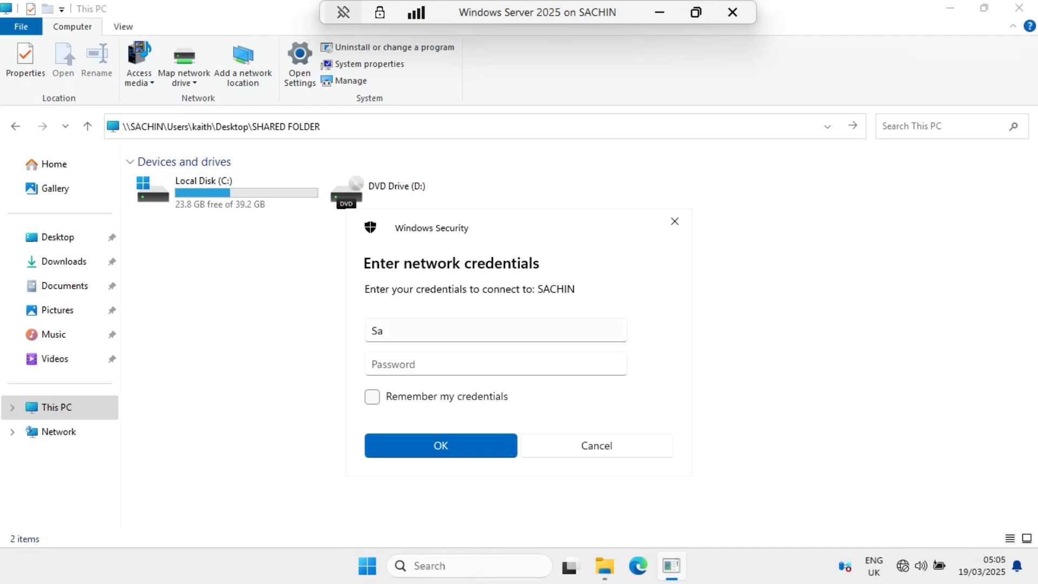
click(384, 330)
text(chin)
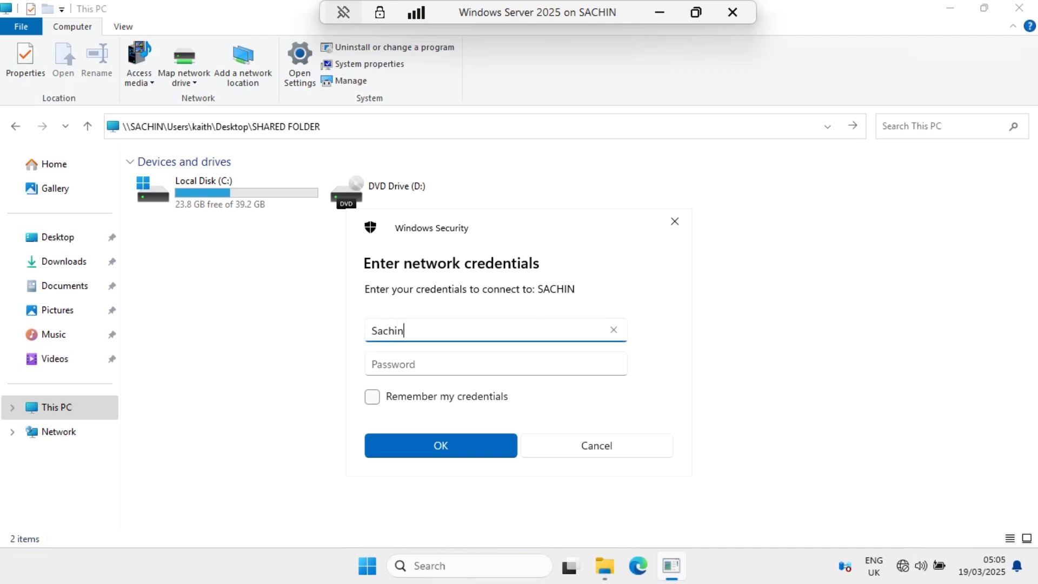
key(Tab)
text(*)
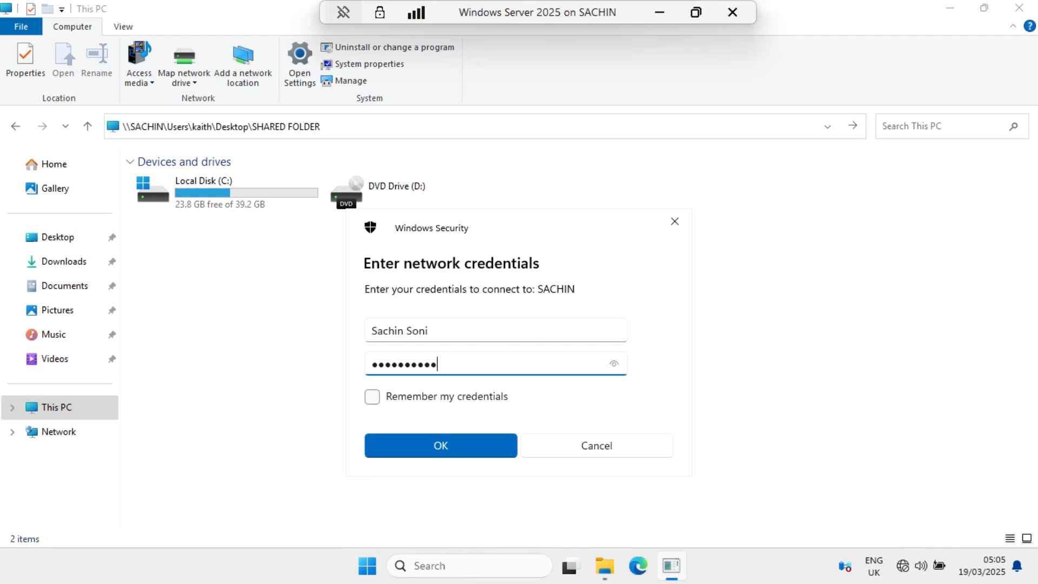
key(Return)
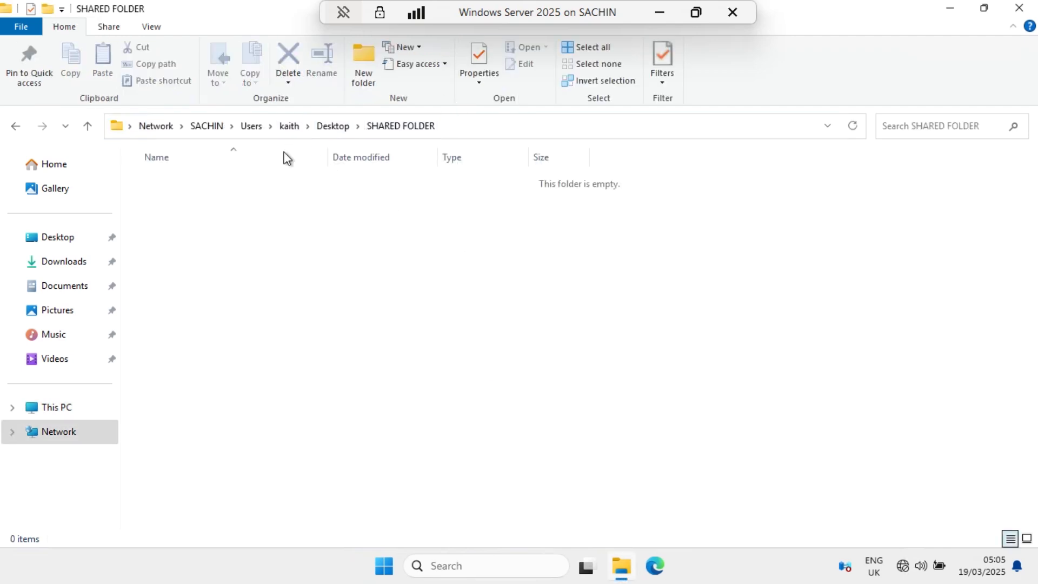
Browse the host shares through Users, the profile and Desktop into SHARED FOLDER
click(210, 125)
double_click(203, 161)
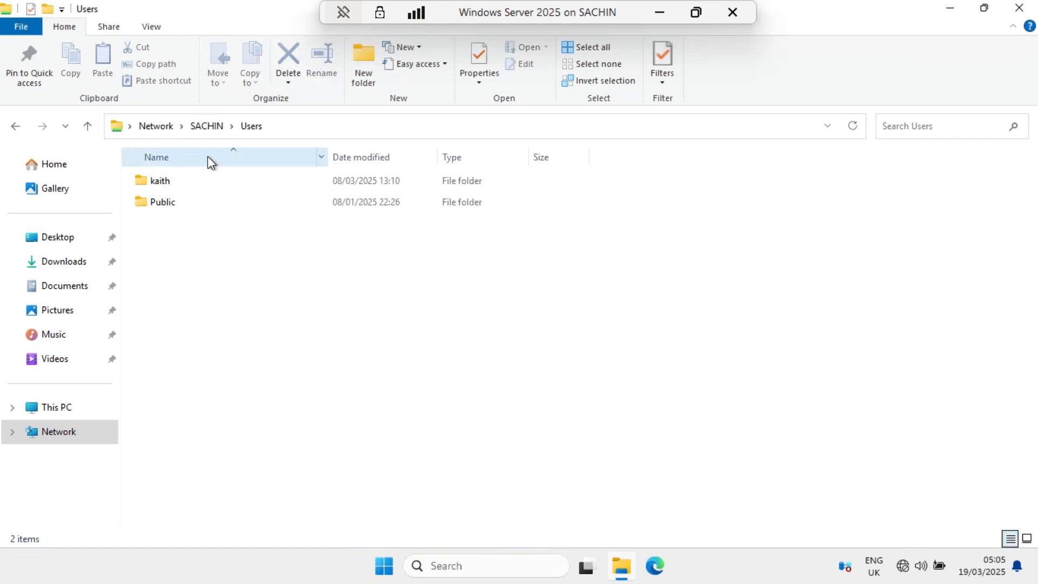
double_click(222, 179)
double_click(232, 179)
double_click(236, 180)
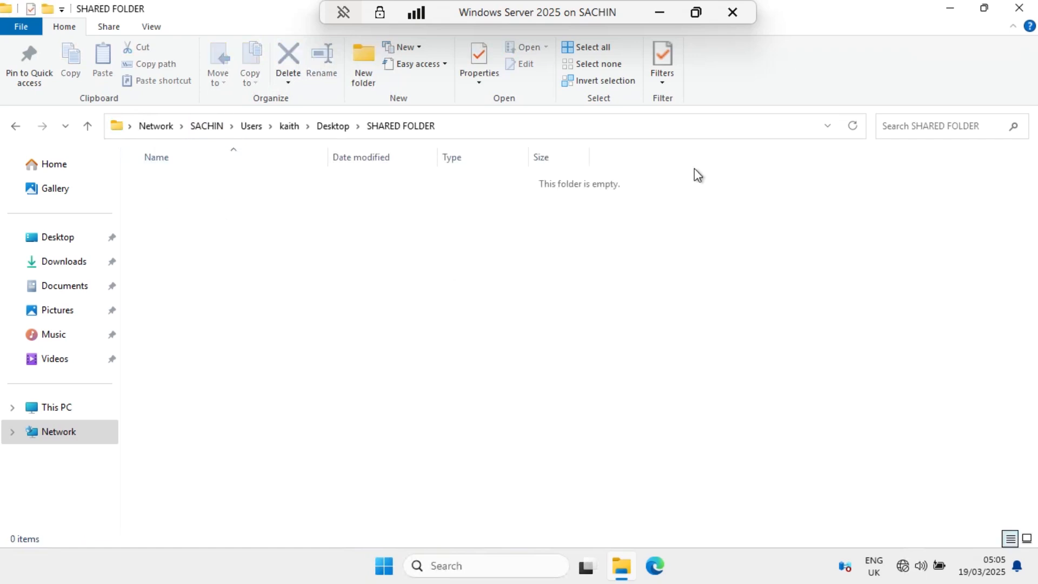
Window the VM session and place the host's SHARED FOLDER icon beside Radmin VPN
double_click(861, 16)
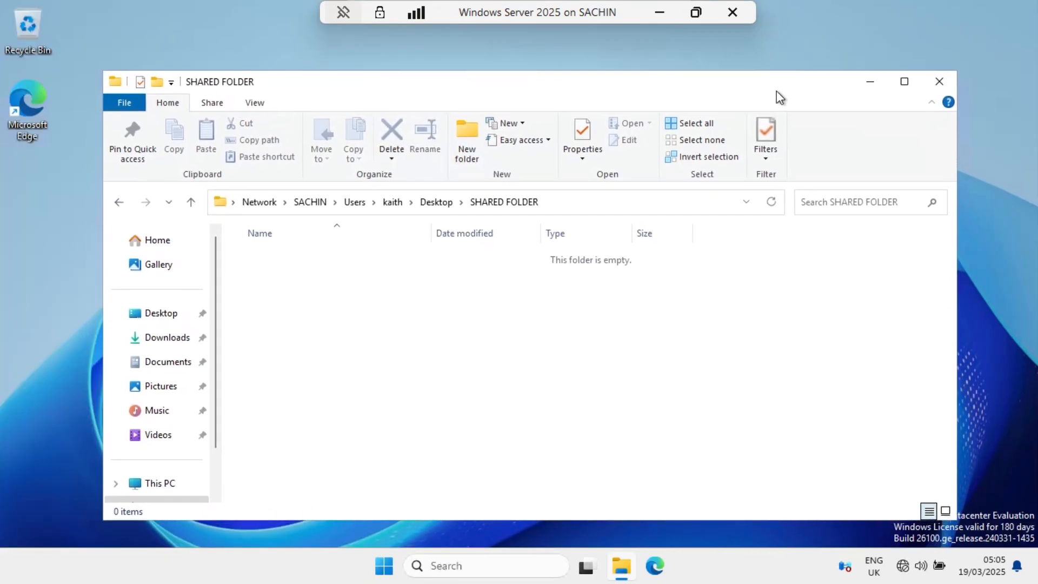
click(697, 9)
key(alt+Up)
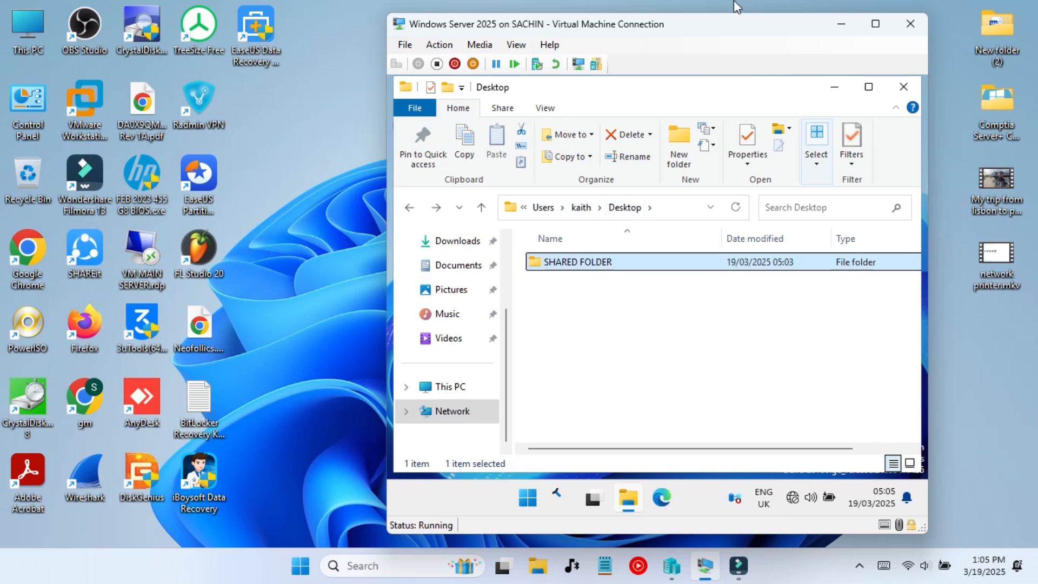
drag(721, 33, 725, 307)
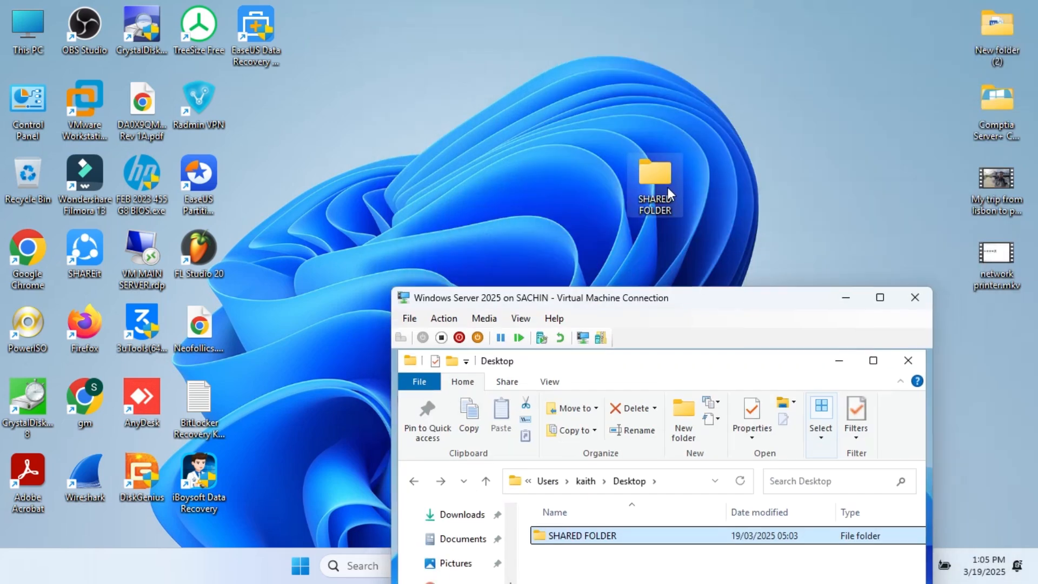
drag(650, 187, 277, 137)
drag(597, 309, 619, 38)
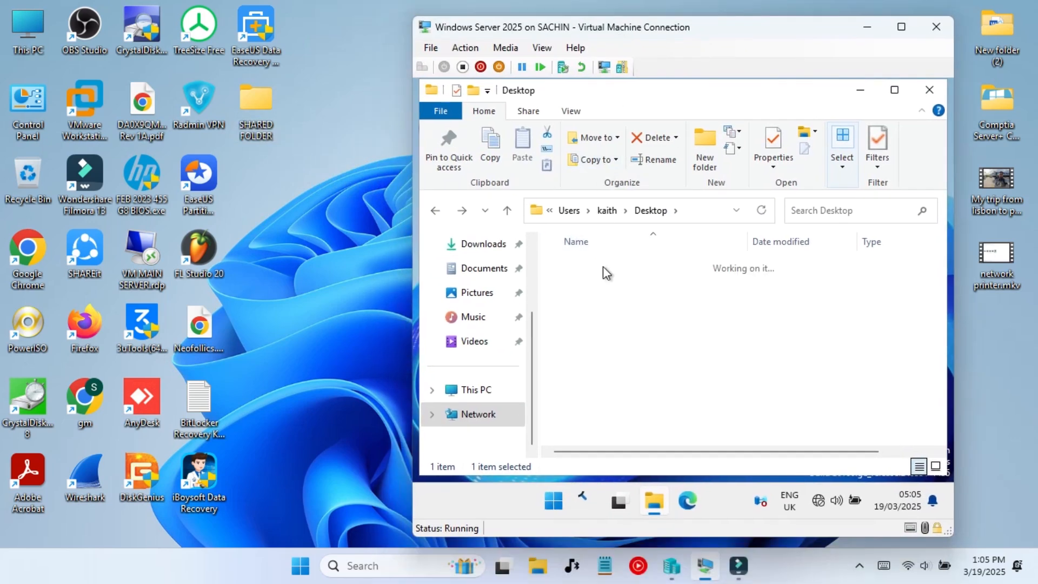
Check the shared folder's network location in its properties, then close the dialog
right_click(637, 304)
click(706, 468)
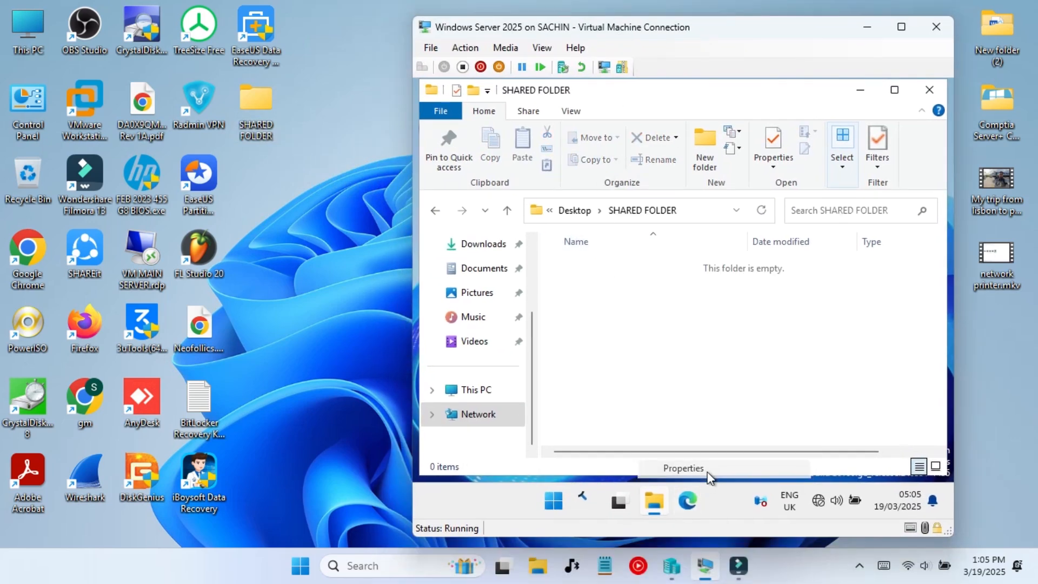
drag(497, 248, 615, 247)
click(524, 267)
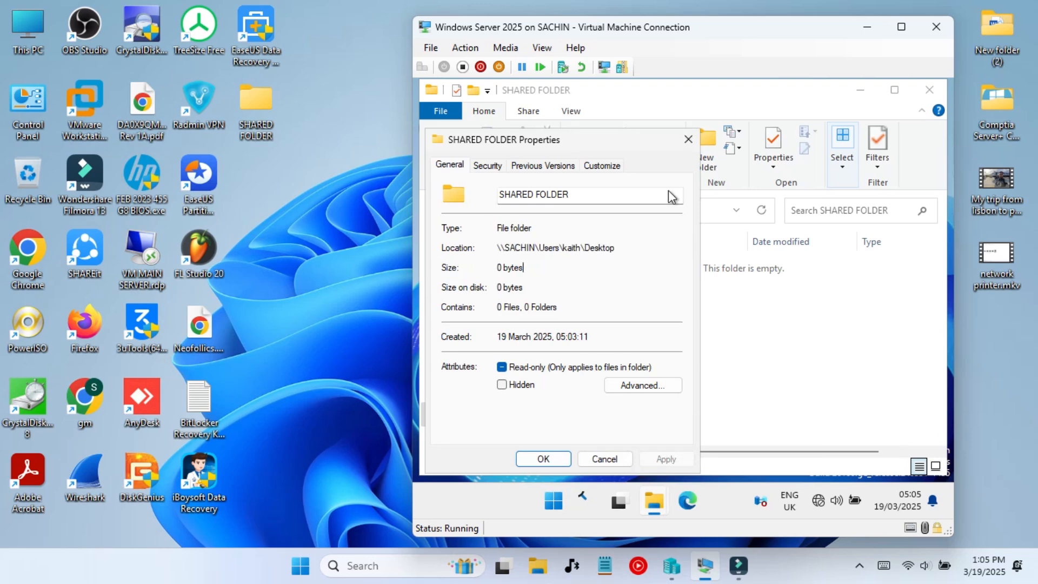
click(689, 139)
Open SHARED FOLDER on the host desktop and position its window
double_click(257, 98)
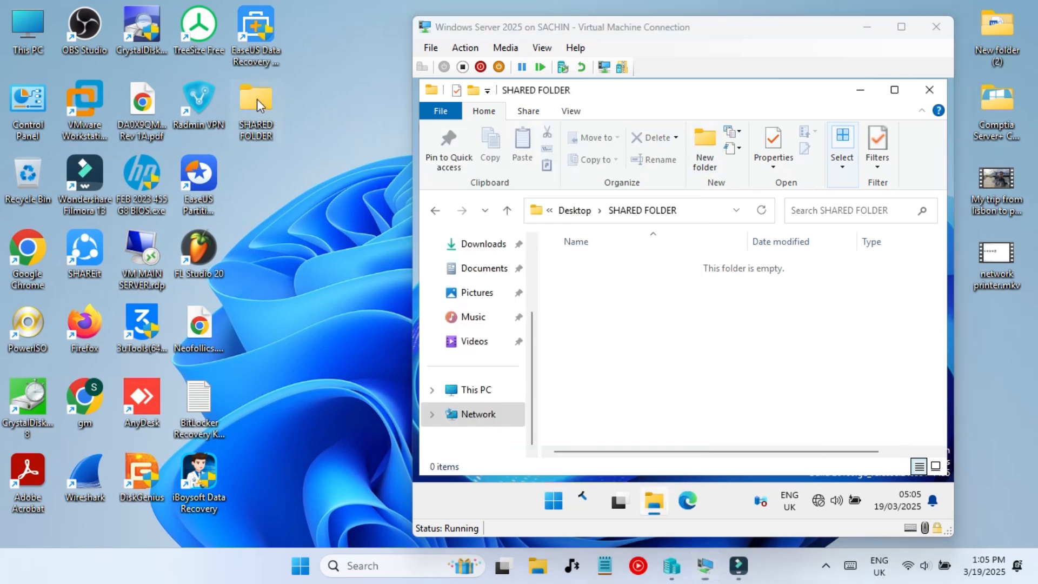
drag(582, 24, 352, 69)
drag(200, 78, 525, 73)
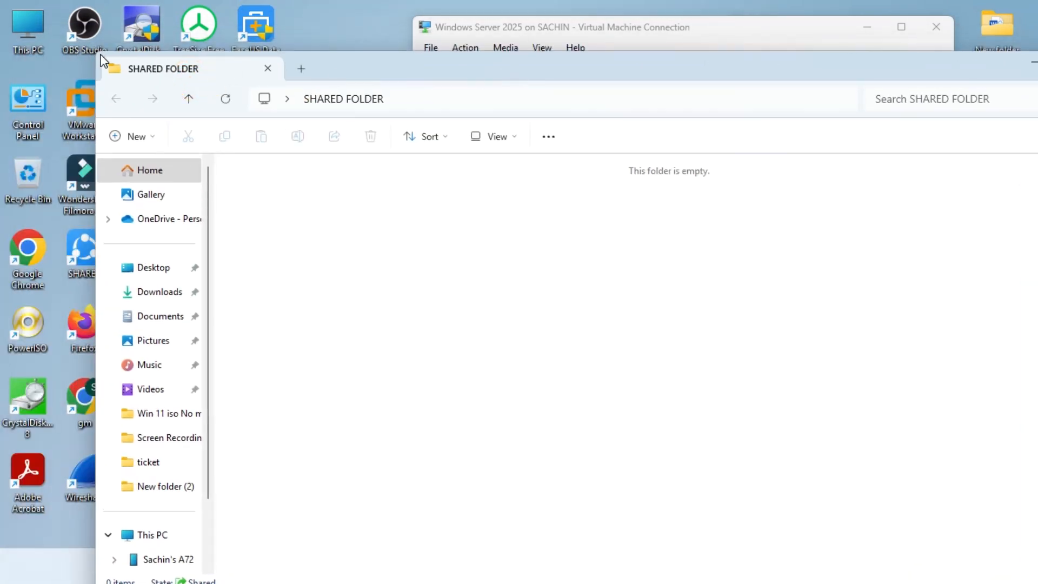
Rearrange the host folder window, then close and reopen SHARED FOLDER
drag(227, 79, 925, 226)
drag(987, 218, 260, 105)
click(309, 307)
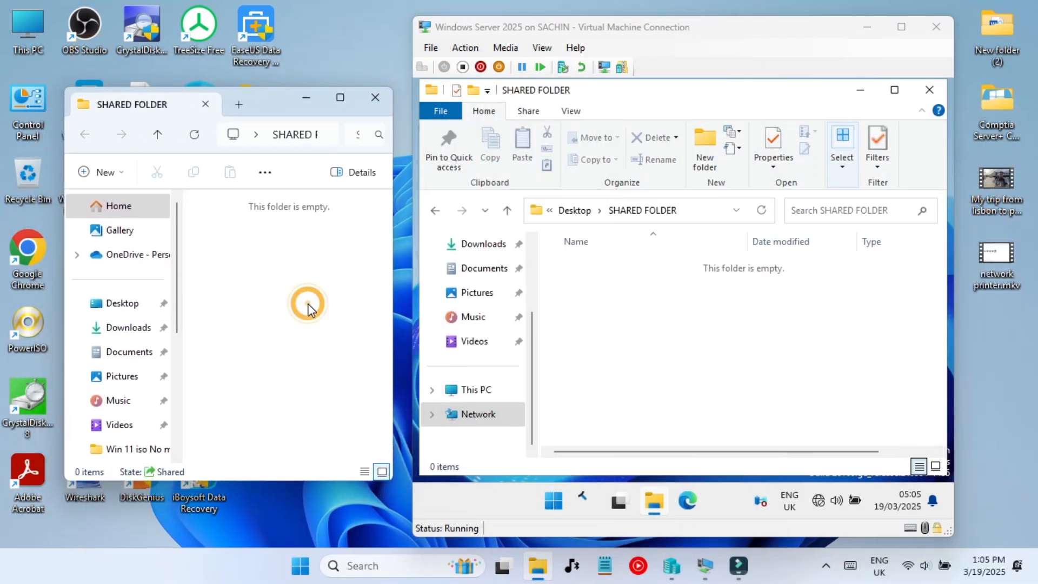
click(368, 98)
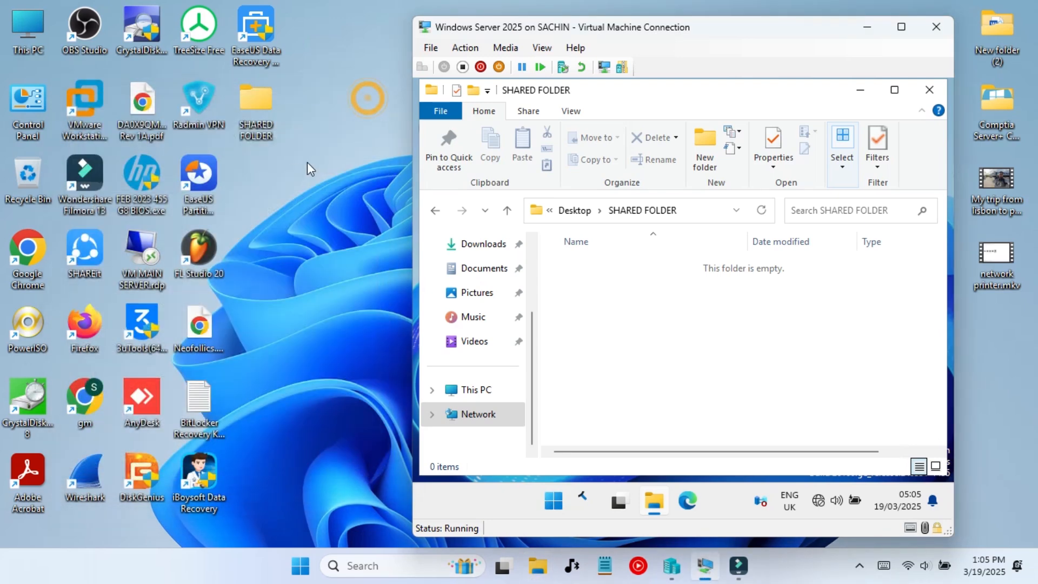
double_click(258, 106)
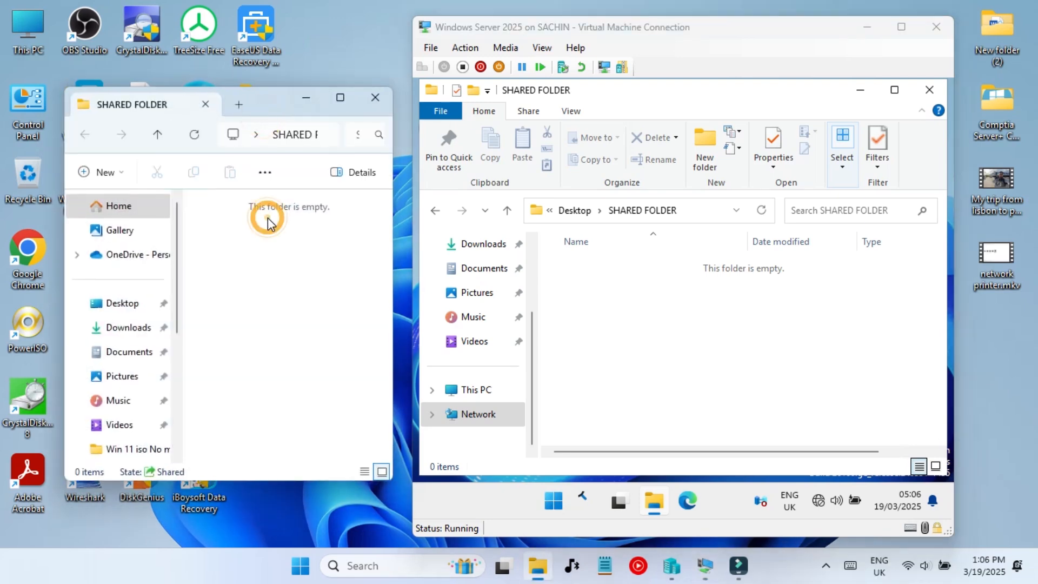
Create a folder named 'Testfolder' in the host share and select it in the VM view
right_click(256, 246)
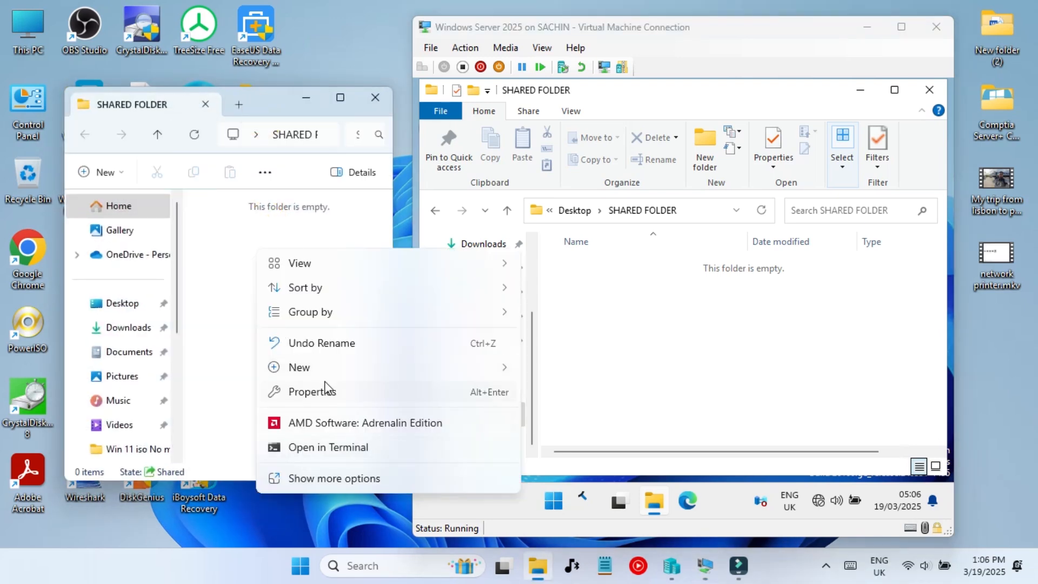
mouse_move(328, 367)
click(607, 122)
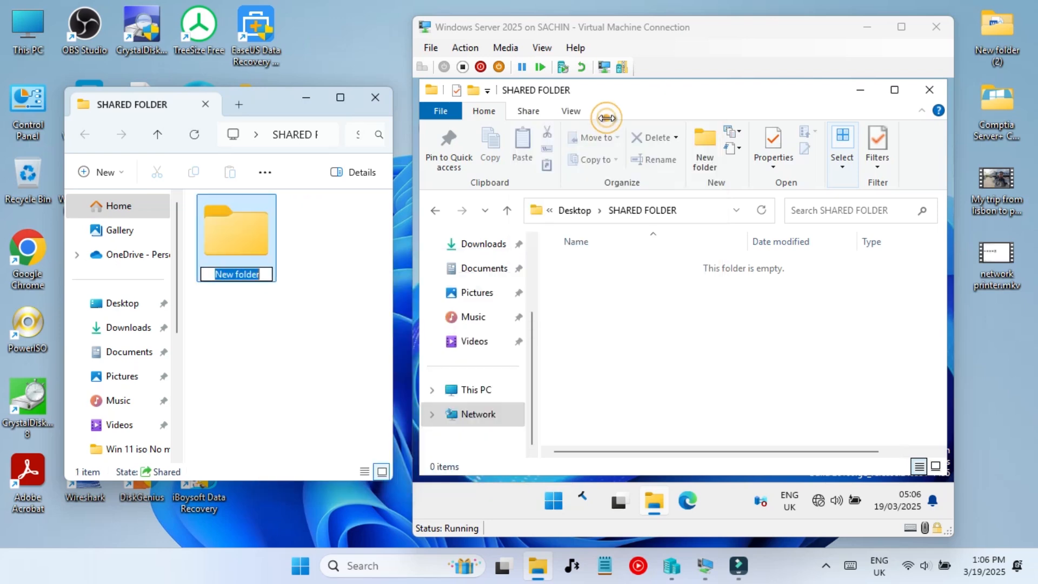
text(Testfoldr)
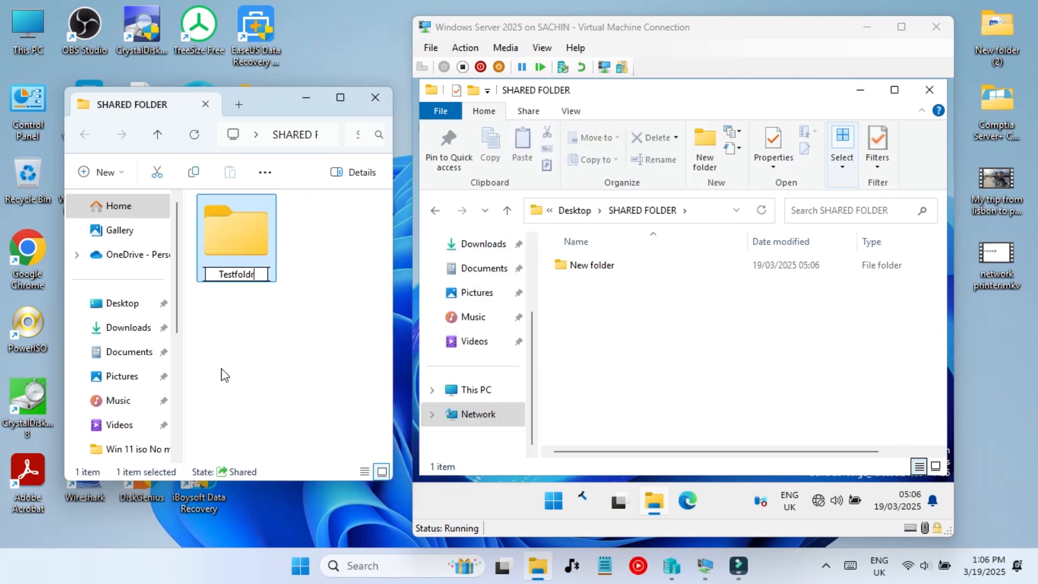
key(BackSpace)
text(er)
key(Return)
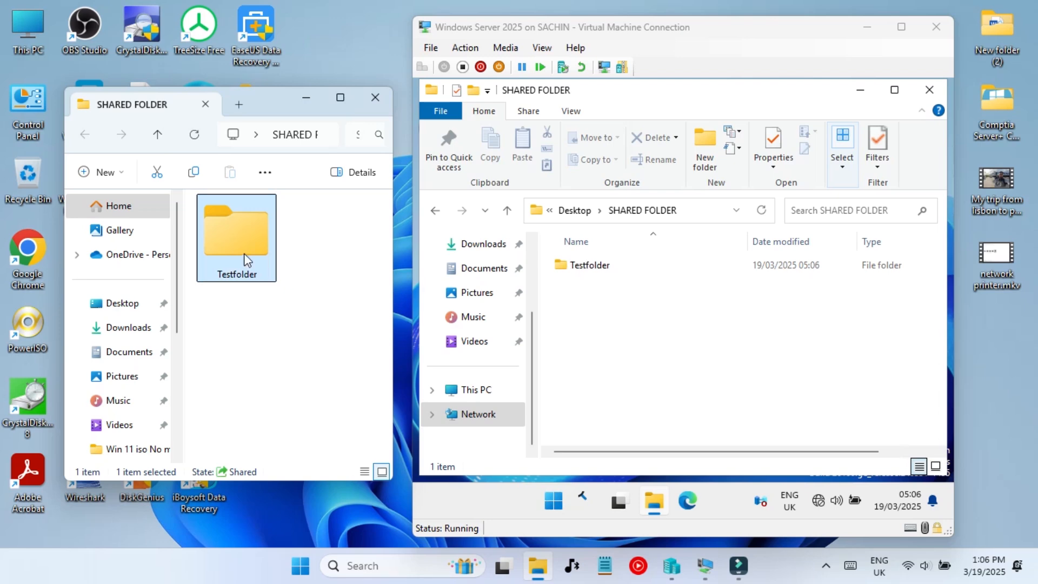
click(589, 264)
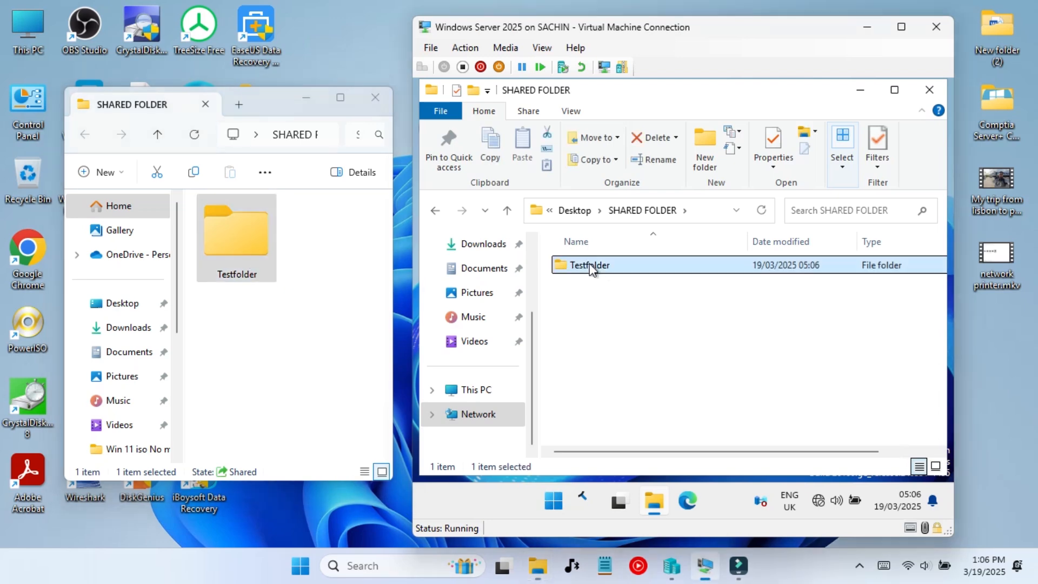
Open Testfolder both on the host and inside the VM's Explorer
double_click(248, 262)
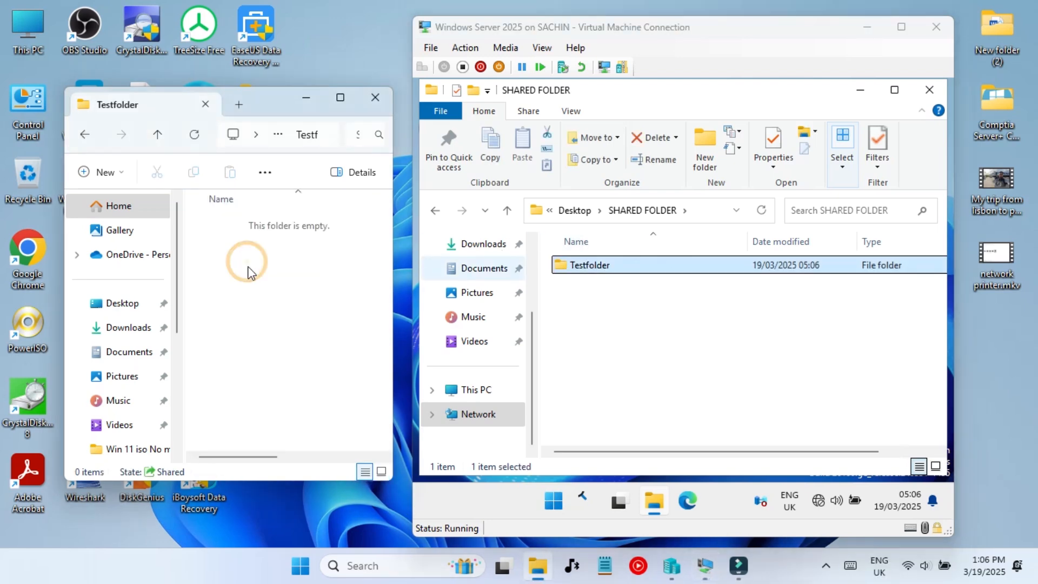
right_click(248, 262)
click(684, 255)
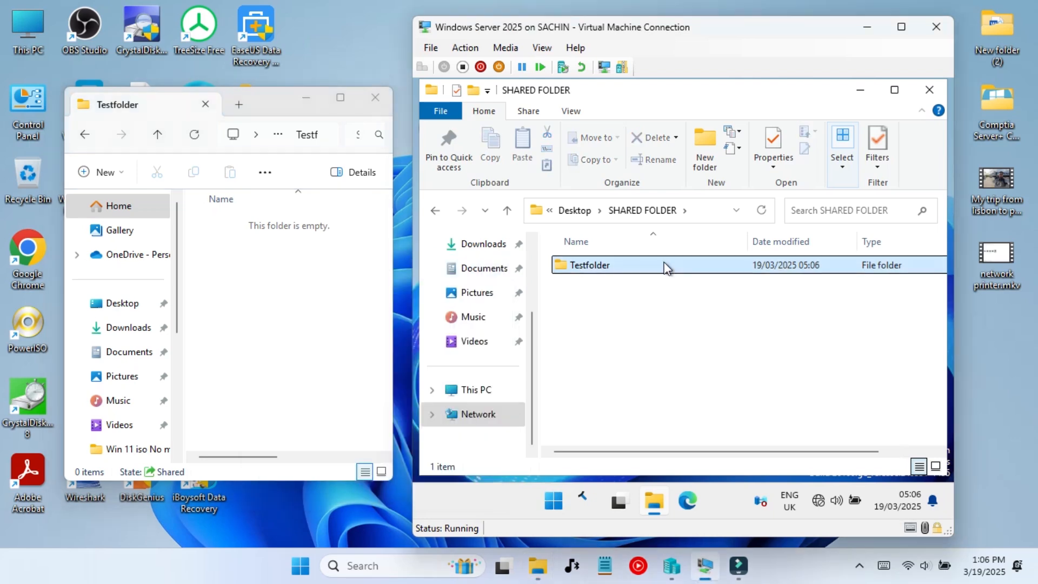
double_click(665, 265)
Add a text document named after the user to the host Testfolder, verify it in the VM, close host window
right_click(243, 319)
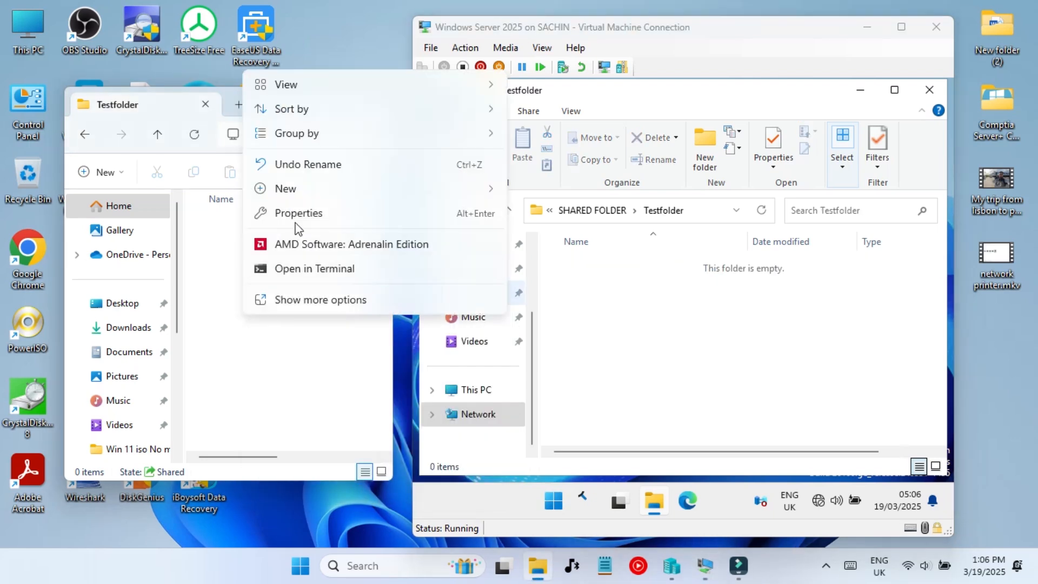
mouse_move(311, 189)
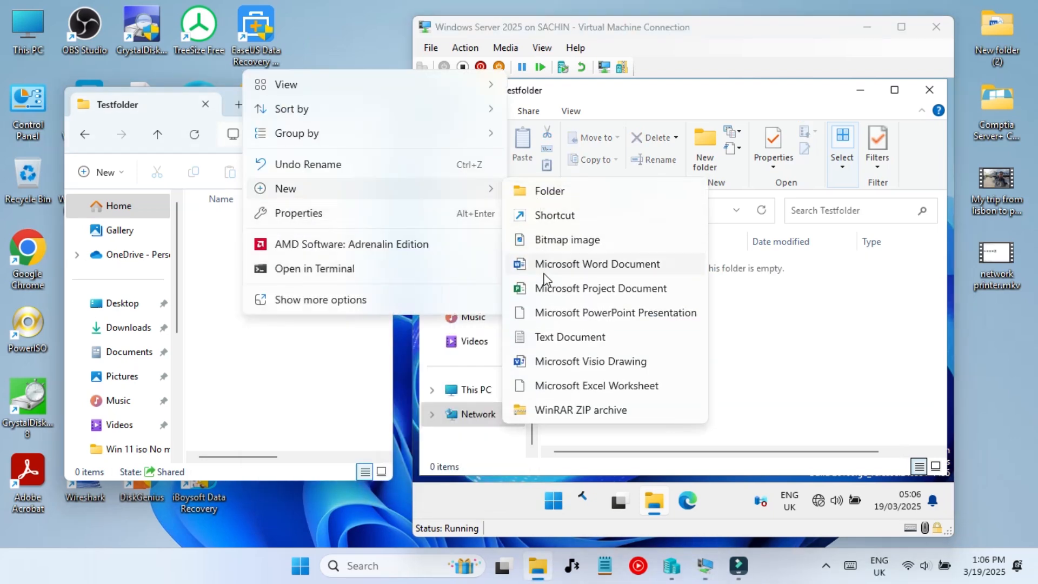
click(553, 339)
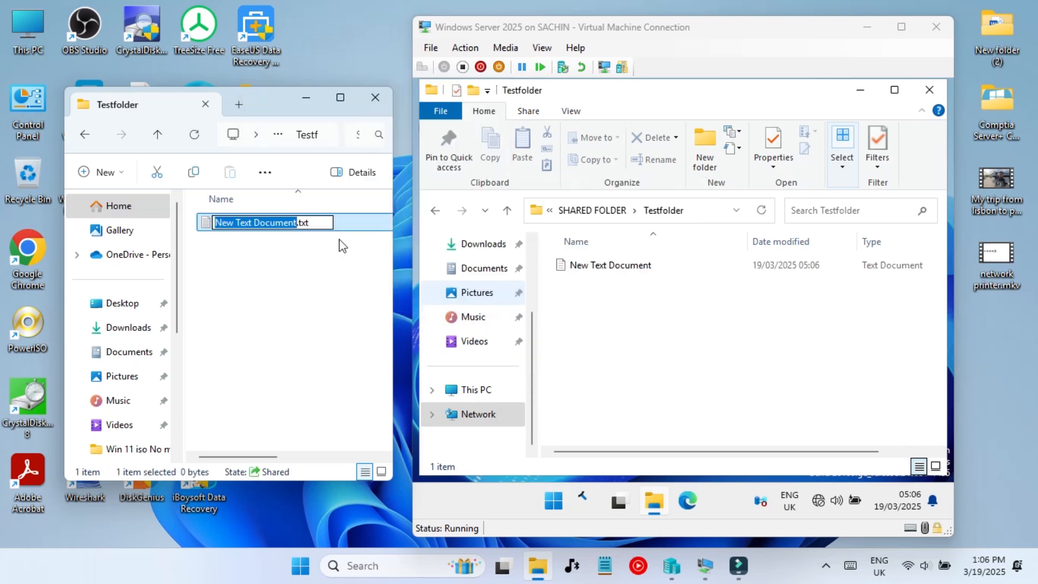
text(Sa)
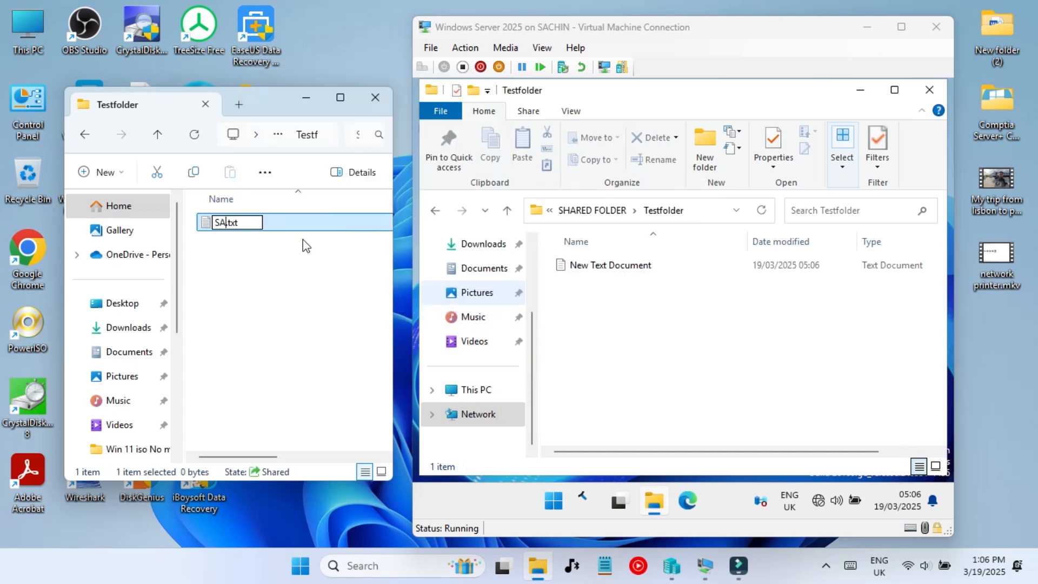
text(chin)
key(Return)
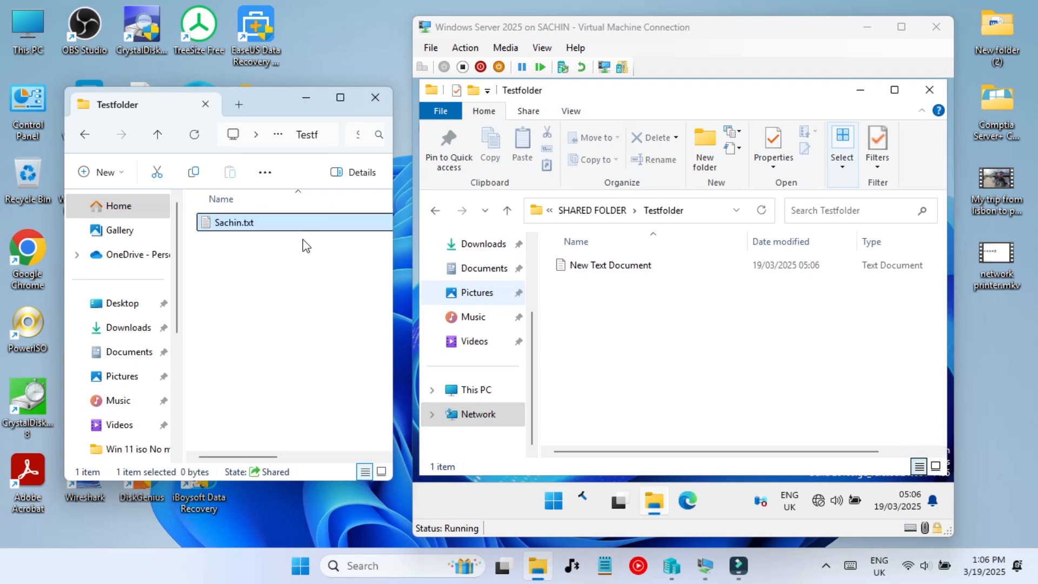
click(598, 265)
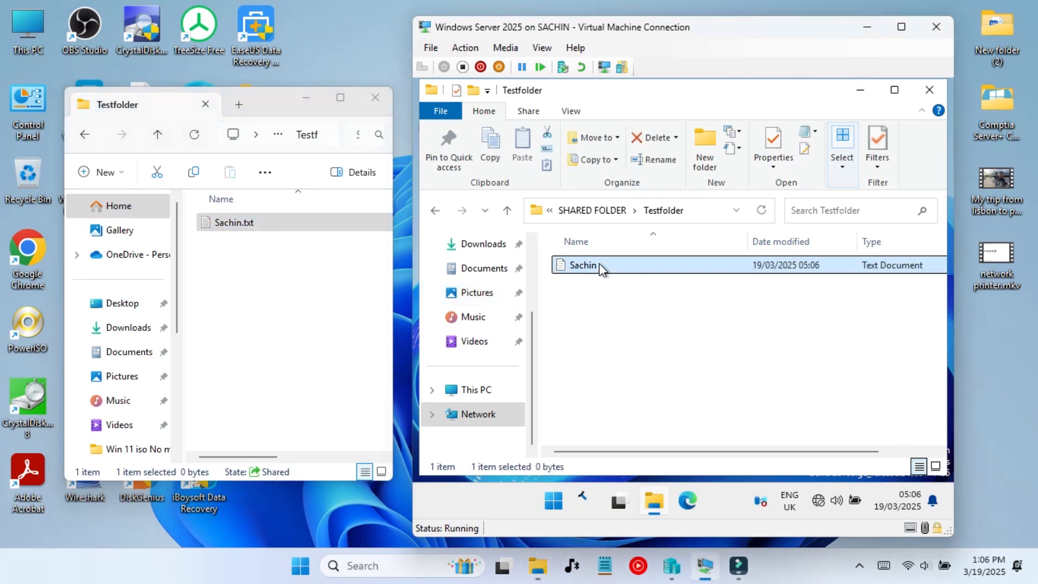
click(721, 305)
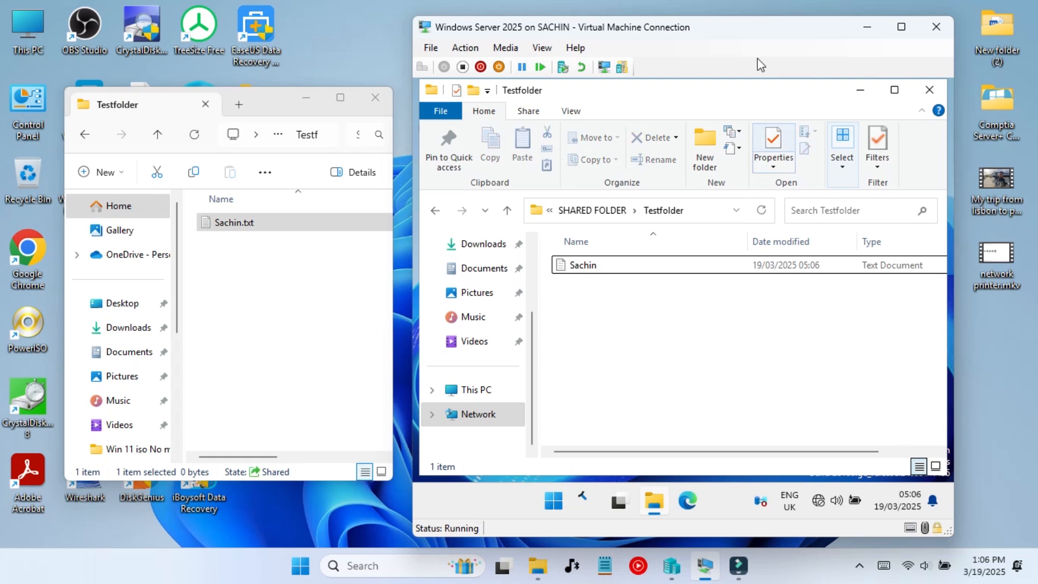
click(375, 97)
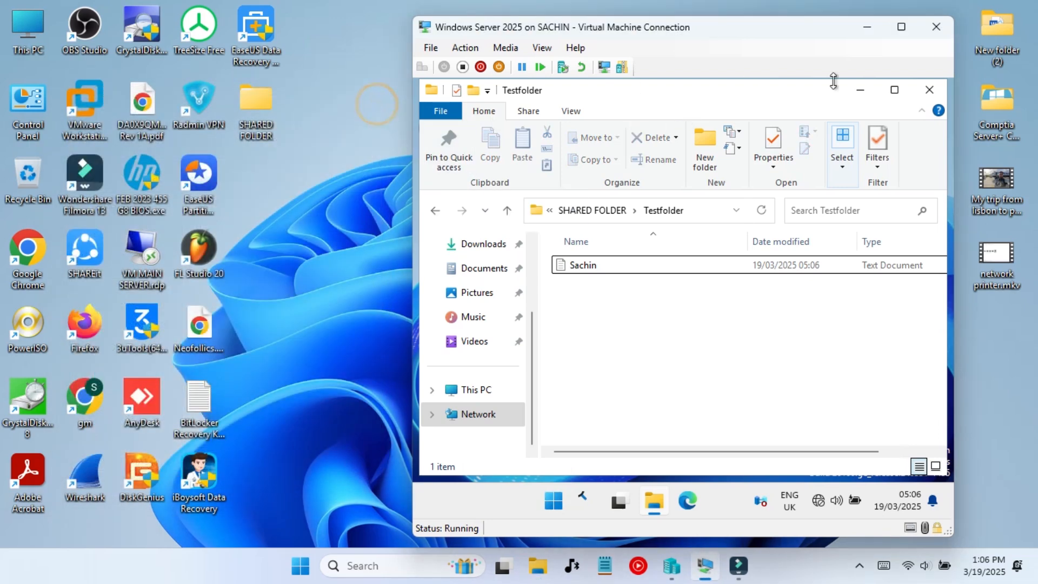
Make the VM session full screen and confirm the folder name SHARED
click(896, 93)
click(899, 27)
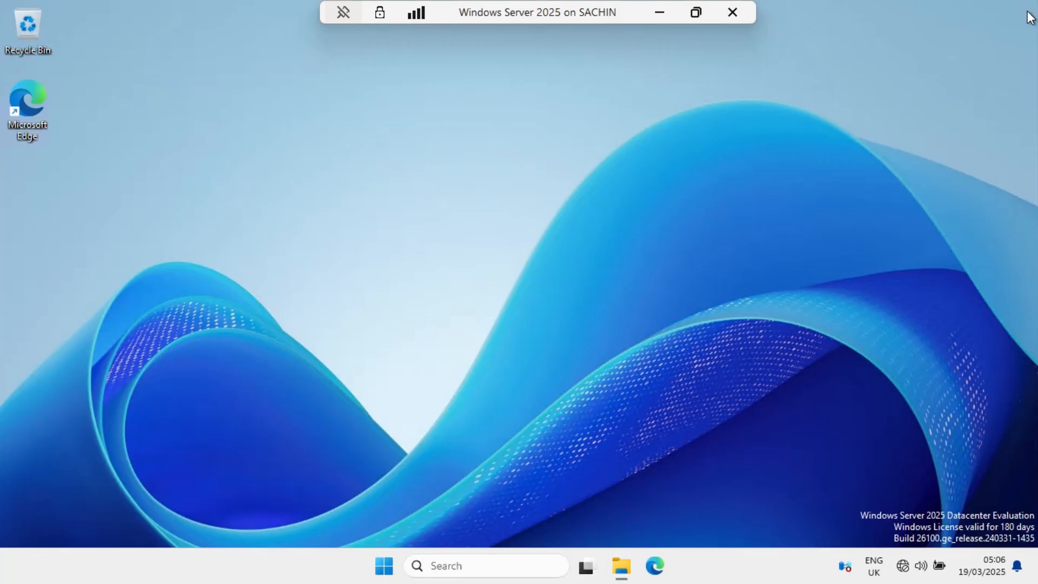
key(Return)
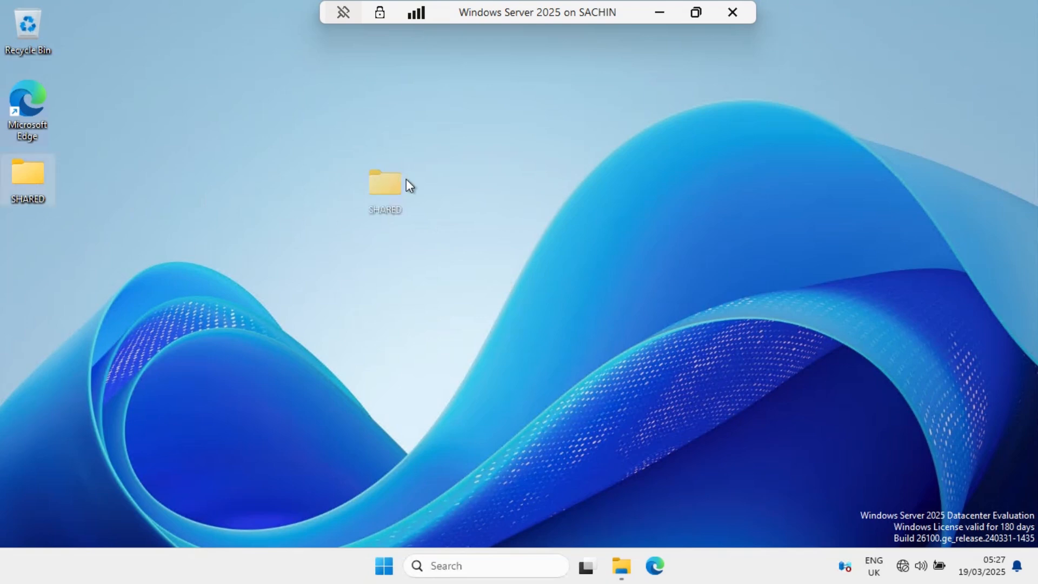
Copy the network path from SHARED's Sharing properties and close the dialog
right_click(407, 180)
click(466, 454)
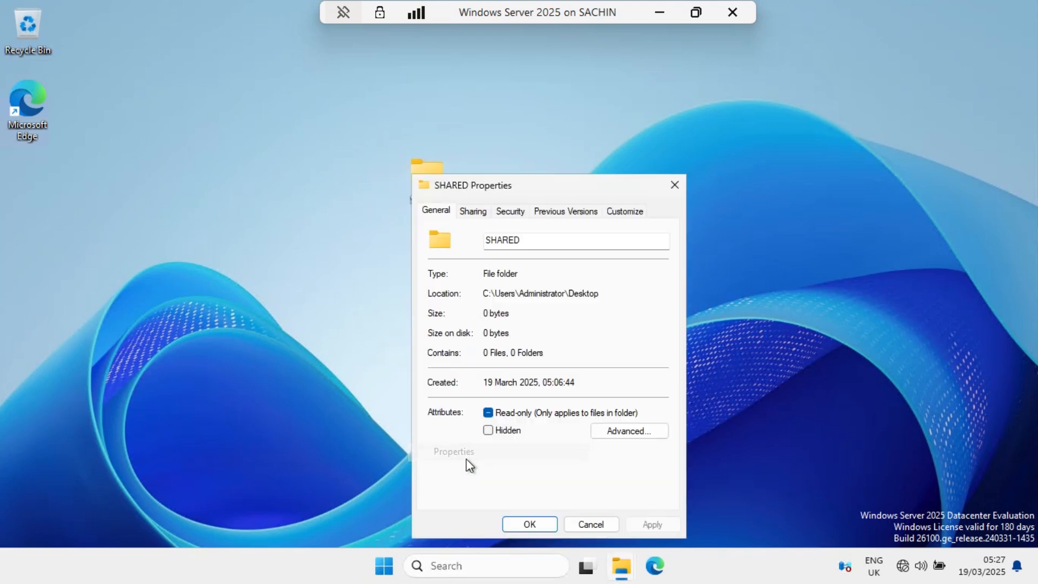
click(476, 211)
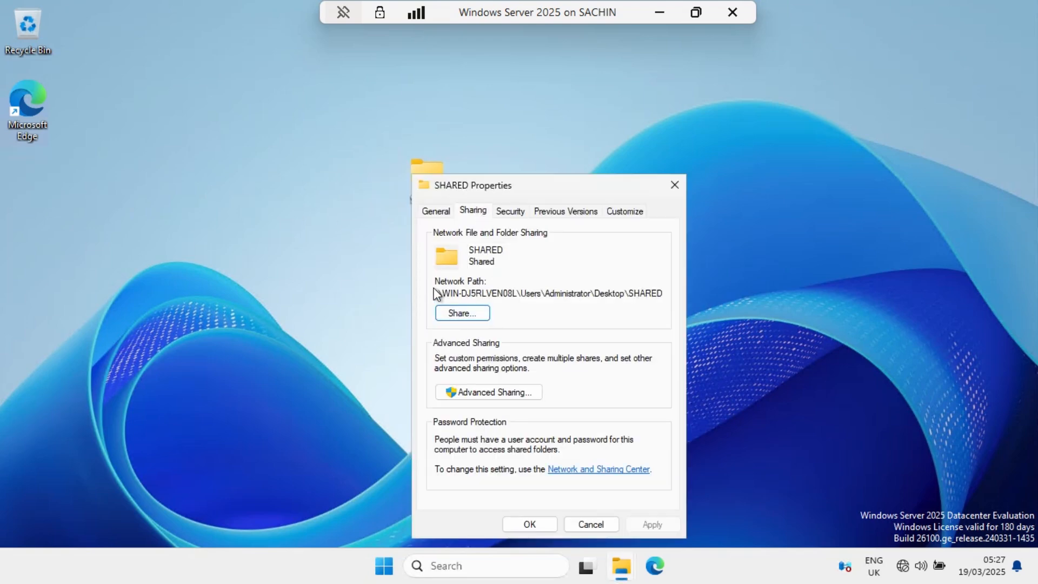
drag(435, 293, 699, 300)
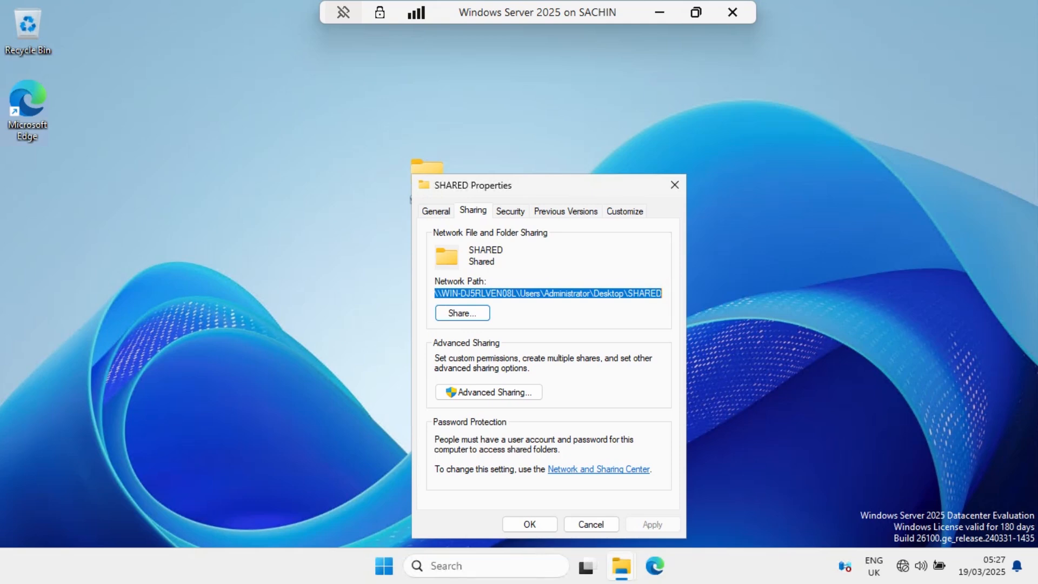
right_click(610, 295)
click(651, 341)
click(674, 184)
On the host, paste the VM SHARED folder's network path into File Explorer's address bar
click(659, 10)
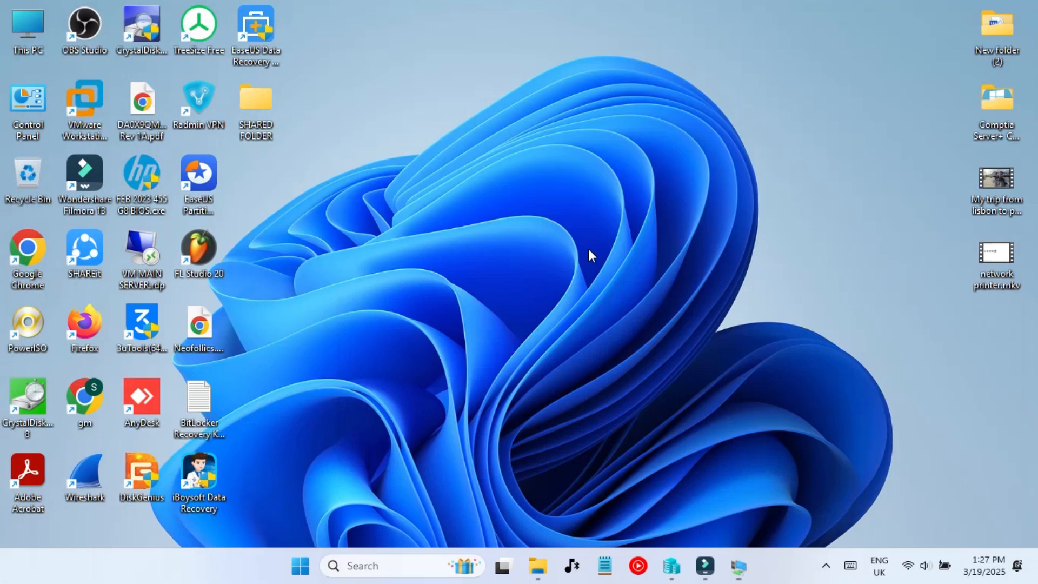
click(540, 562)
right_click(336, 169)
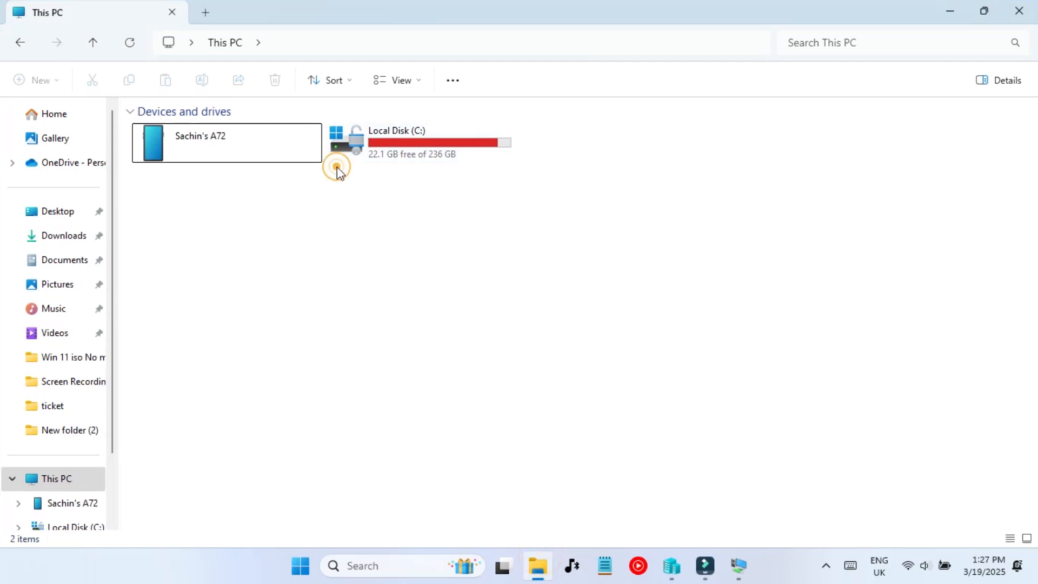
click(297, 42)
key(ctrl+v)
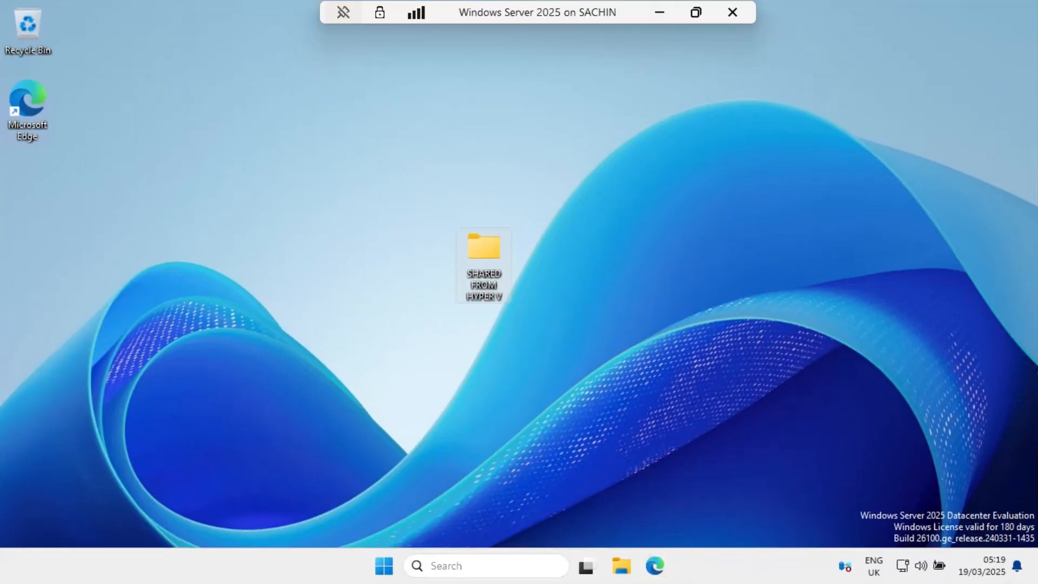
Turn on network discovery for private networks in the VM's Control Panel advanced sharing settings
click(460, 563)
click(488, 99)
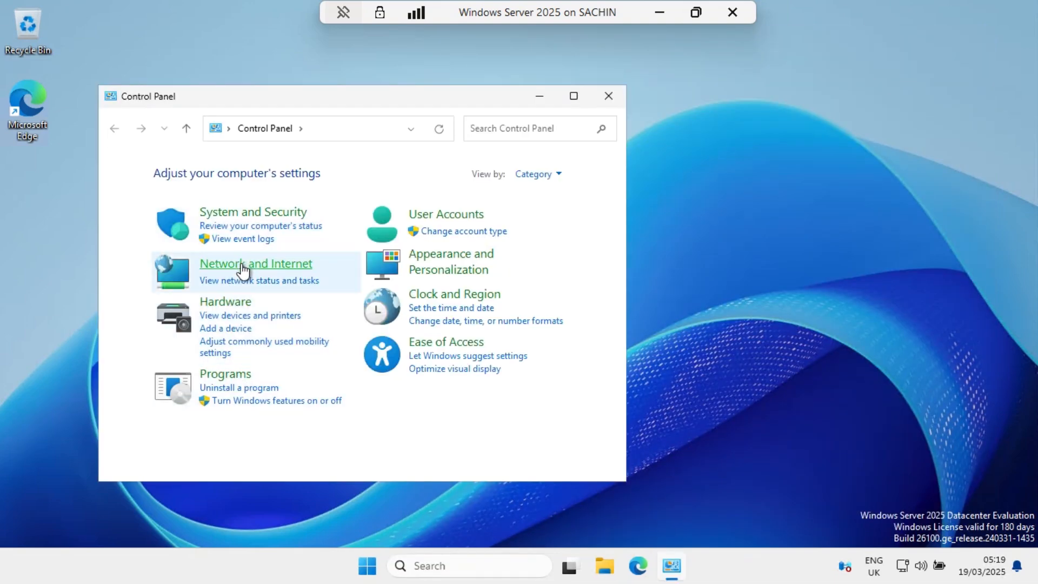
click(241, 265)
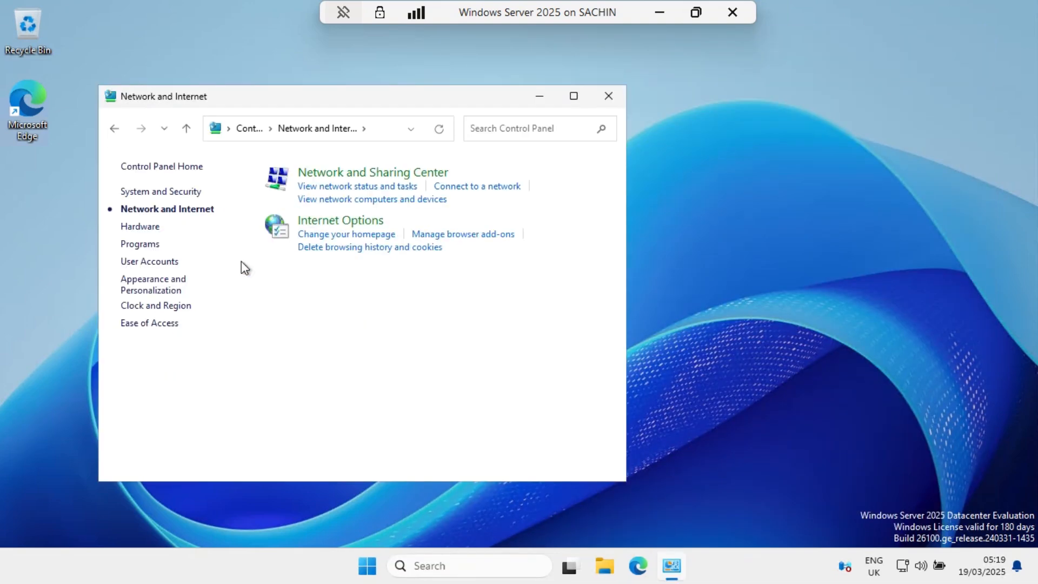
click(328, 174)
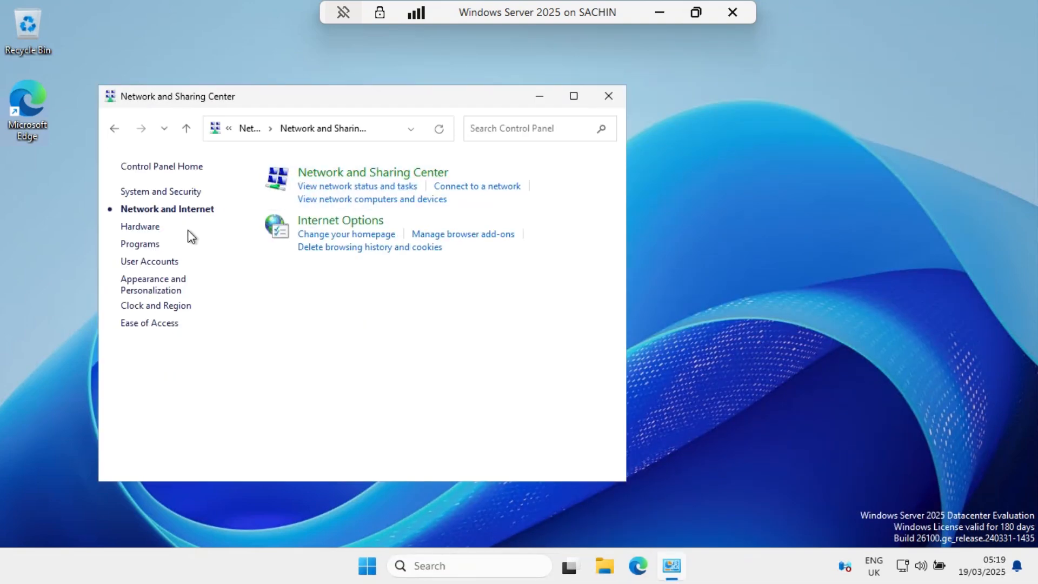
click(176, 216)
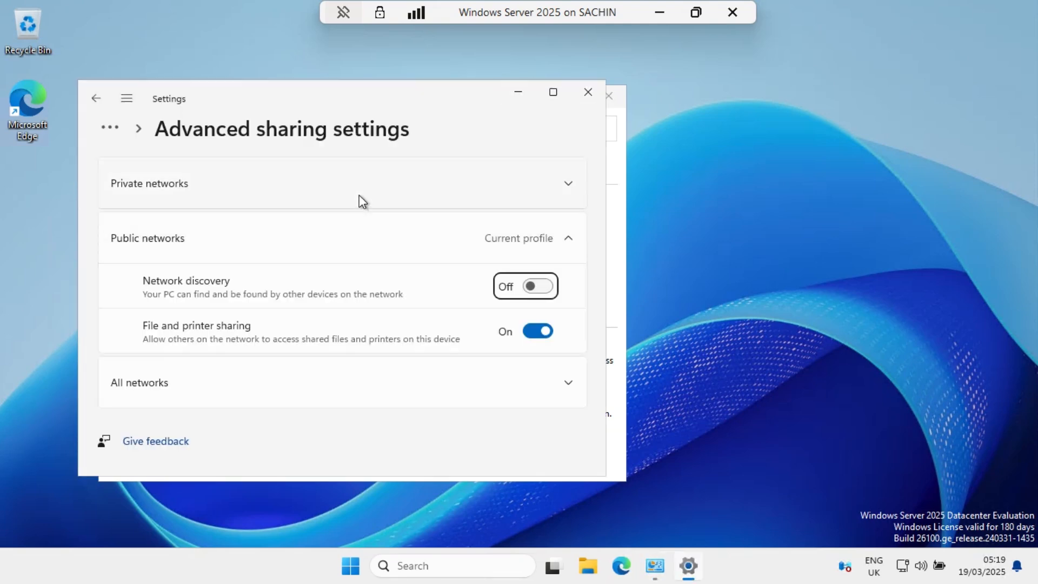
click(346, 187)
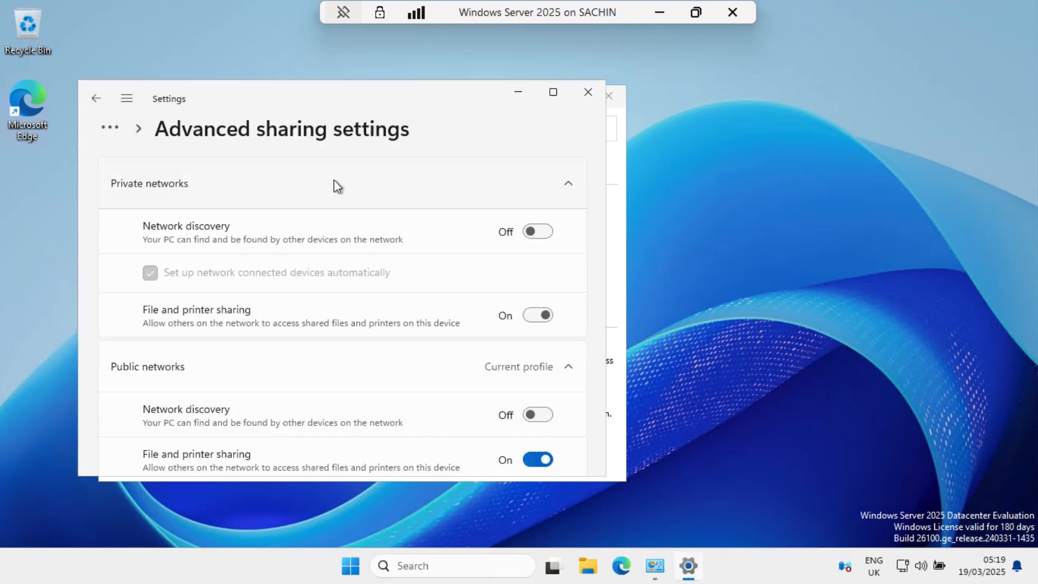
click(530, 238)
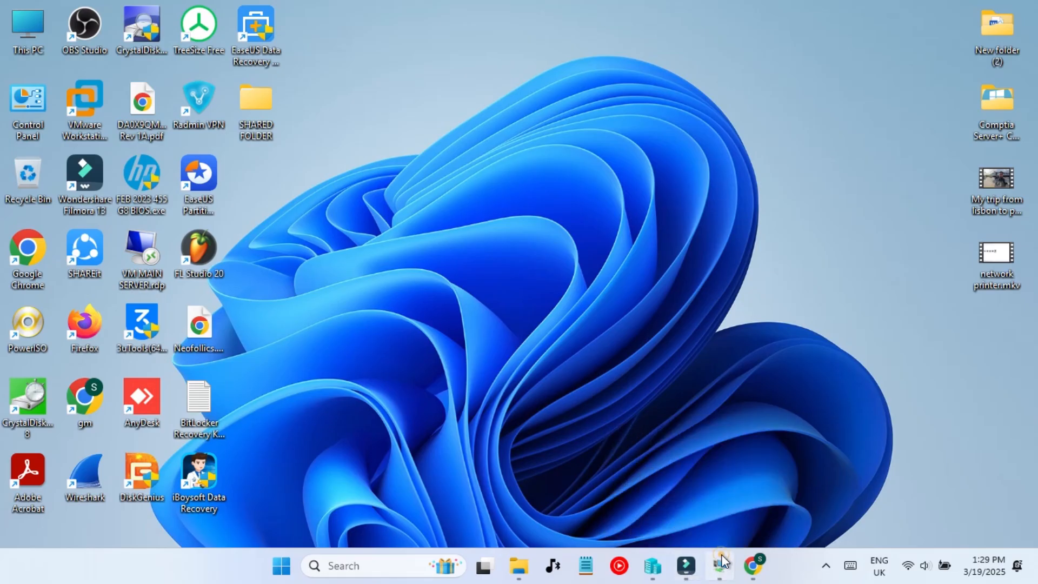
Enable the File and Printer Sharing LLMNR-UDP-In inbound firewall rule and apply it
click(723, 562)
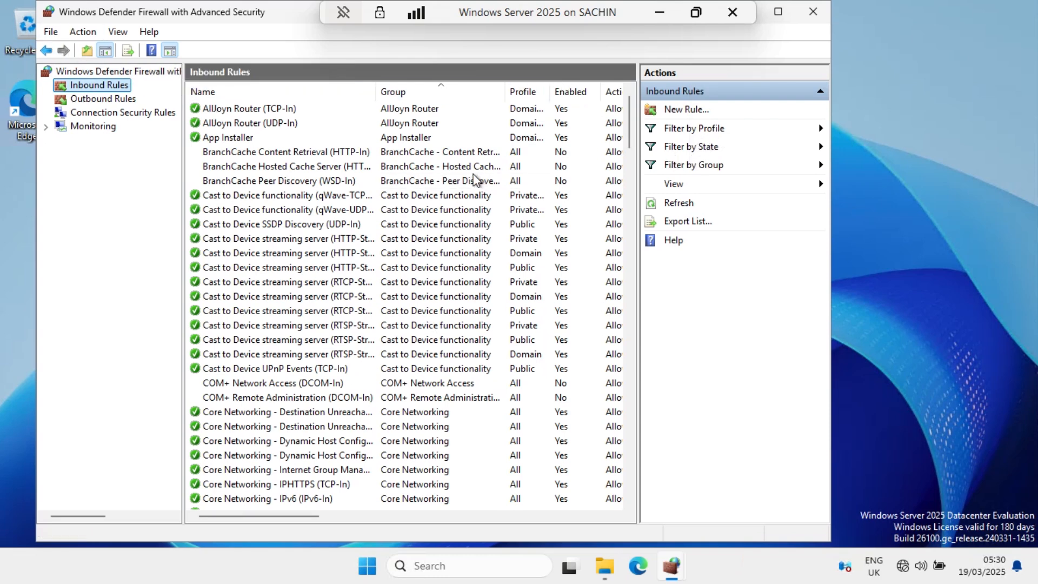
click(321, 152)
key(f)
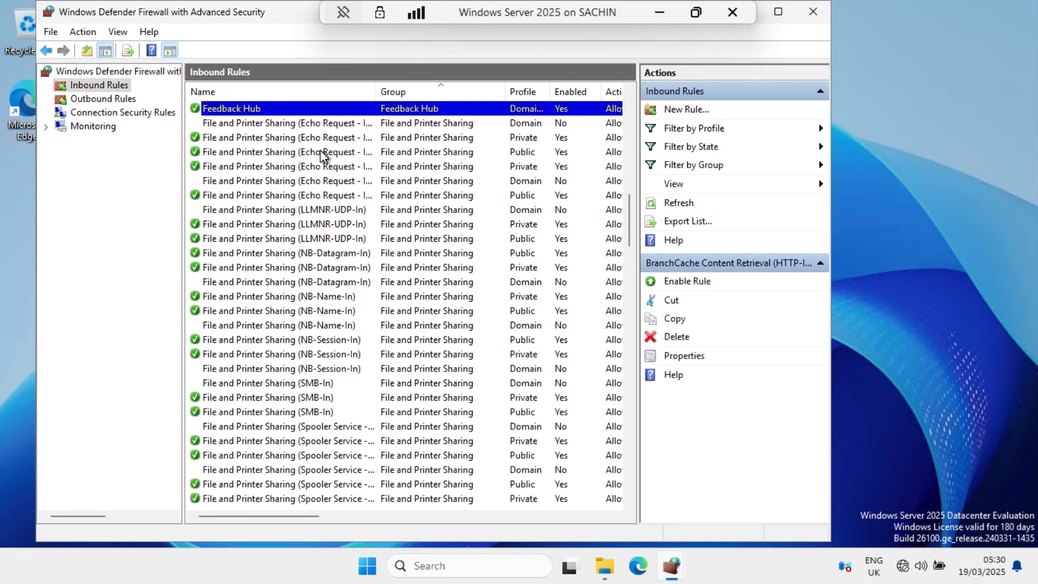
click(298, 138)
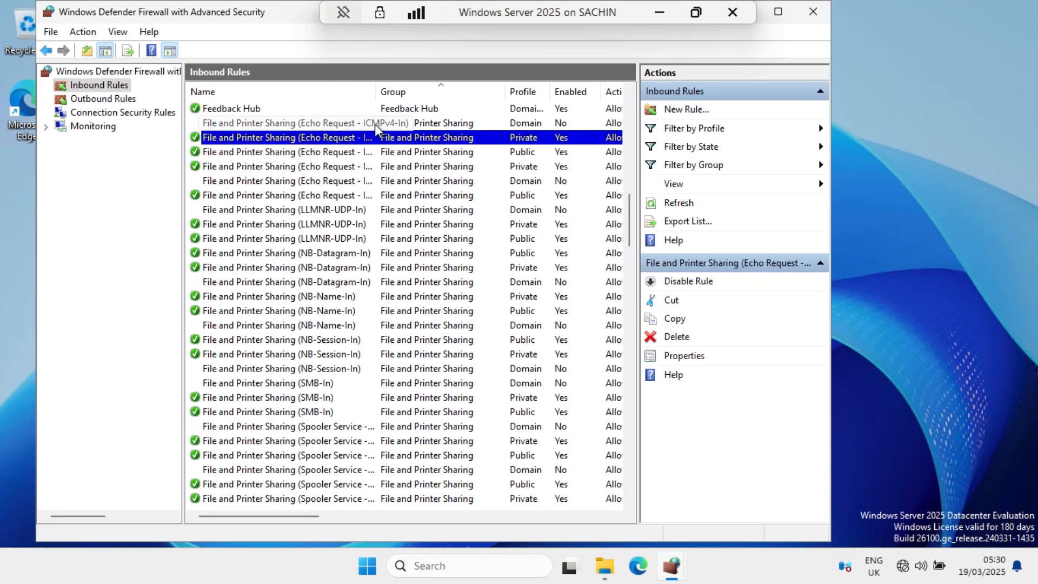
double_click(280, 209)
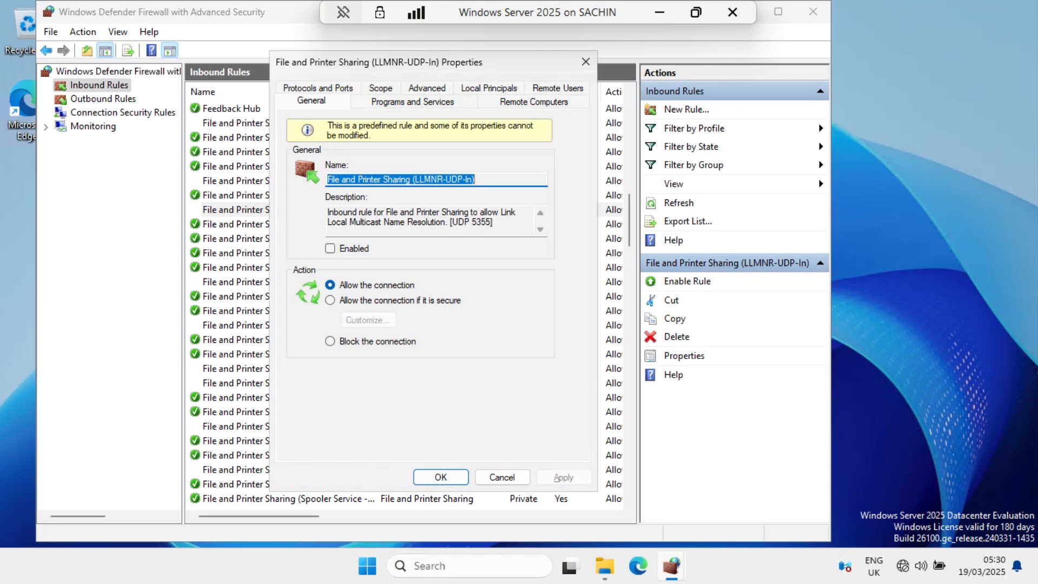
click(355, 249)
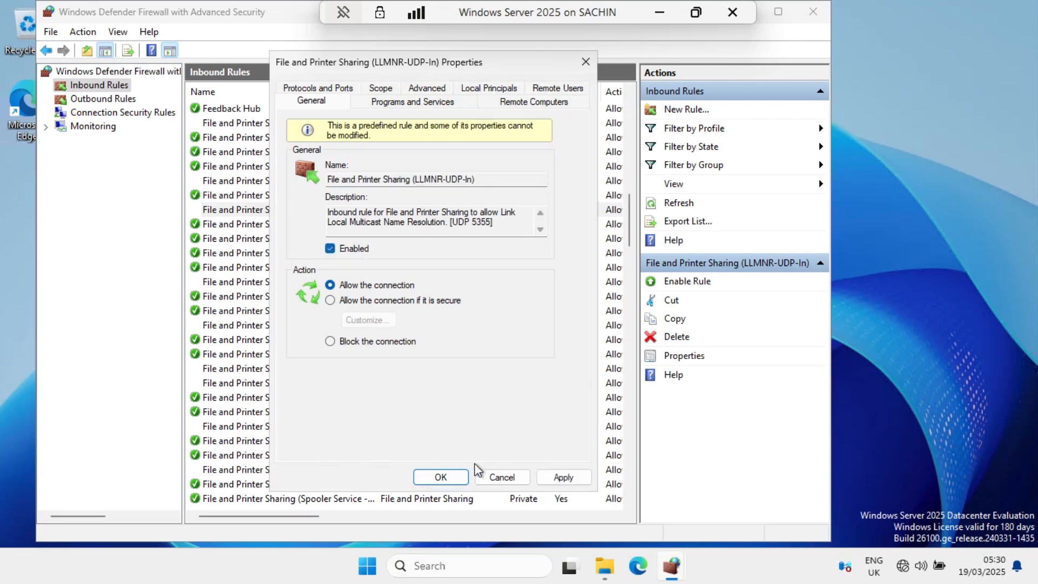
click(562, 477)
click(440, 477)
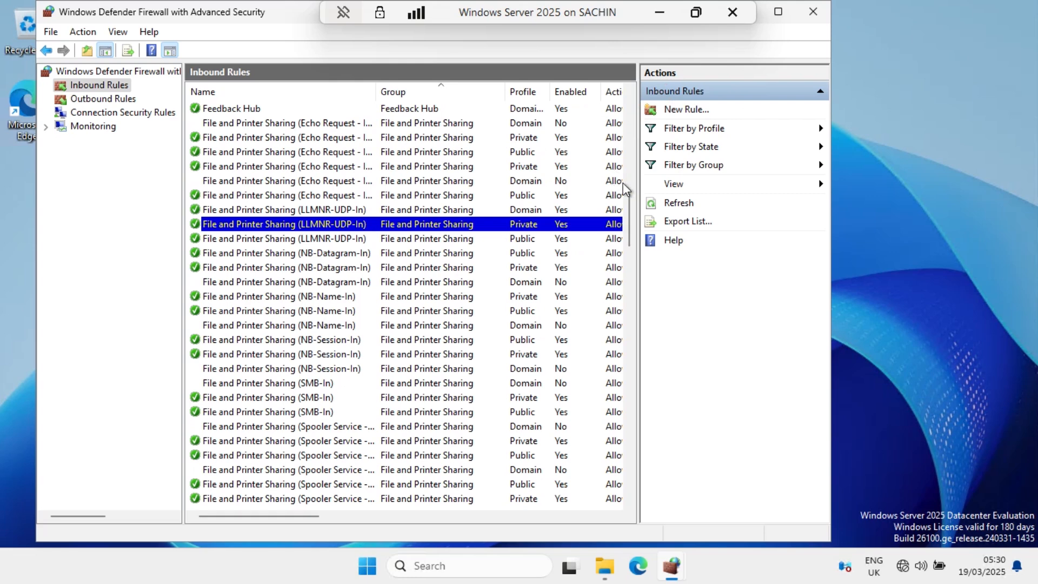
Widen the rules list, scroll the inbound rules, and switch to Outbound Rules
drag(643, 180, 754, 182)
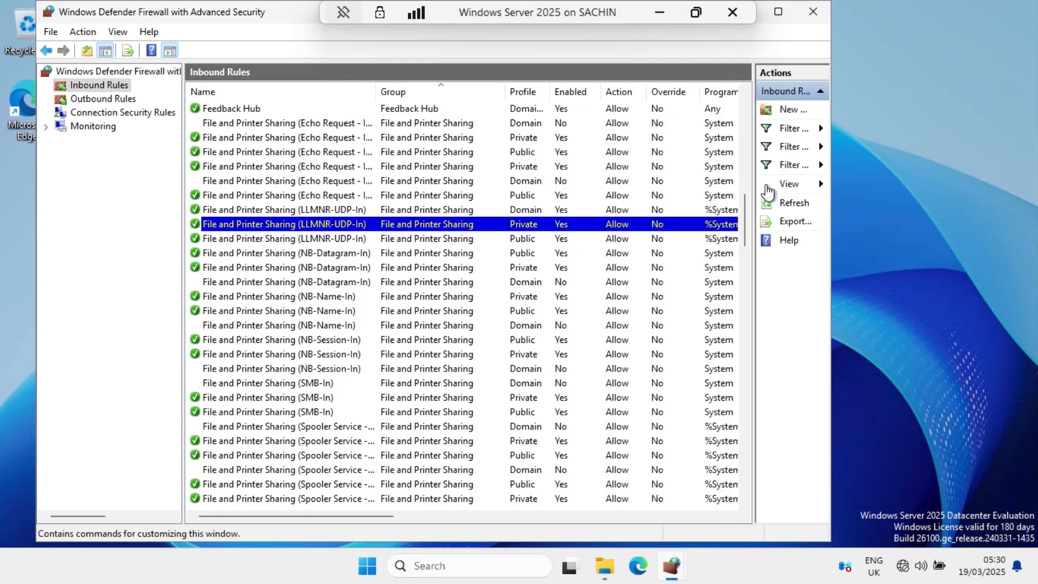
scroll(534, 243, up, 1)
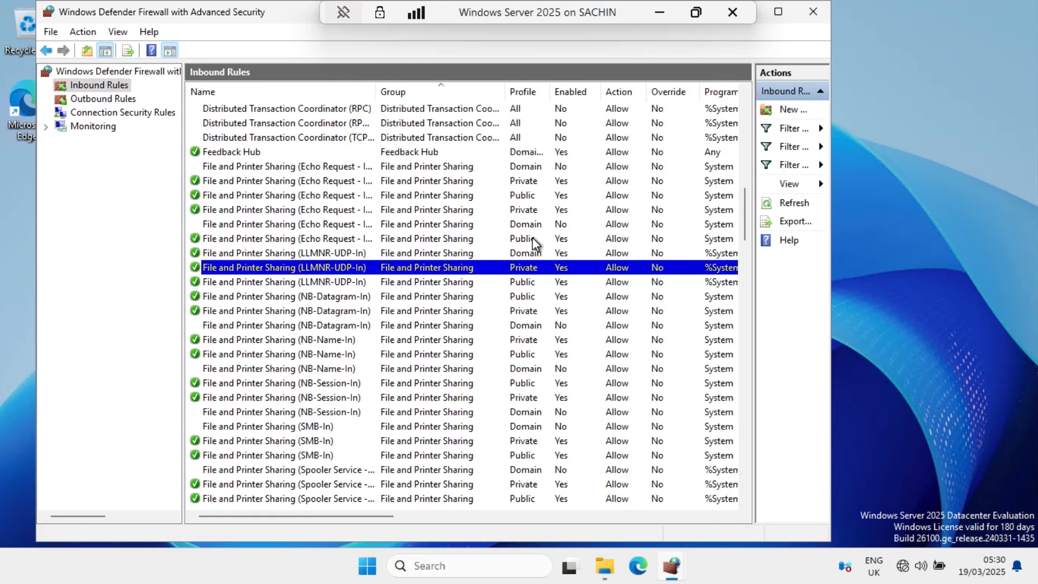
scroll(530, 242, down, 9)
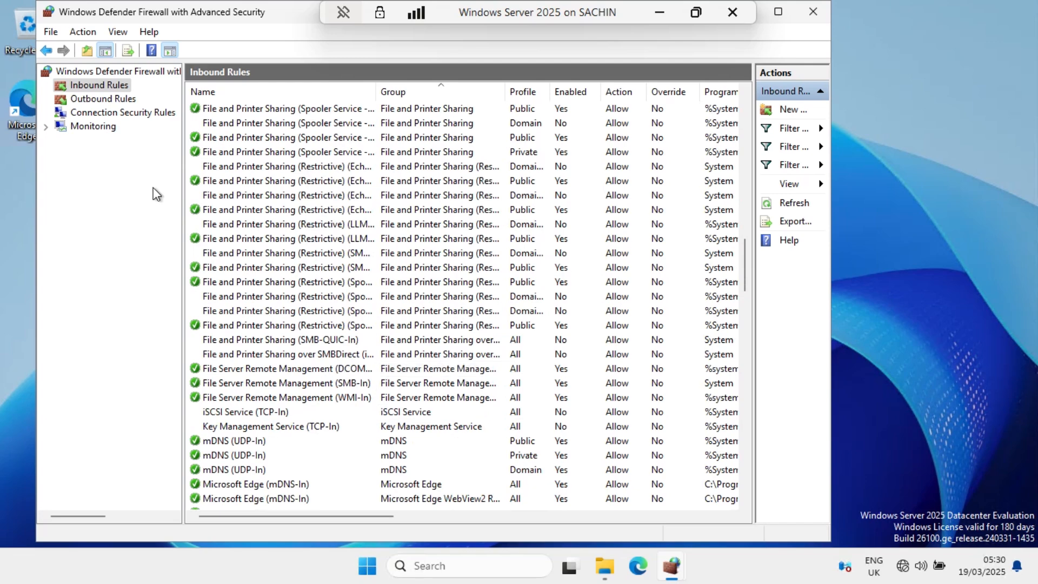
click(92, 100)
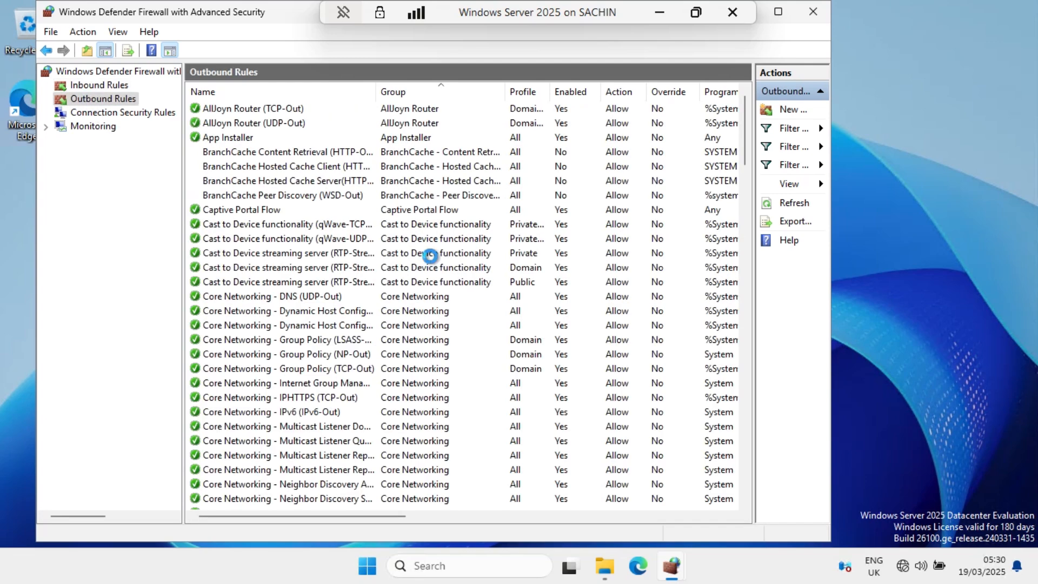
click(431, 258)
Launch the Services console by running services.msc
key(f)
click(367, 565)
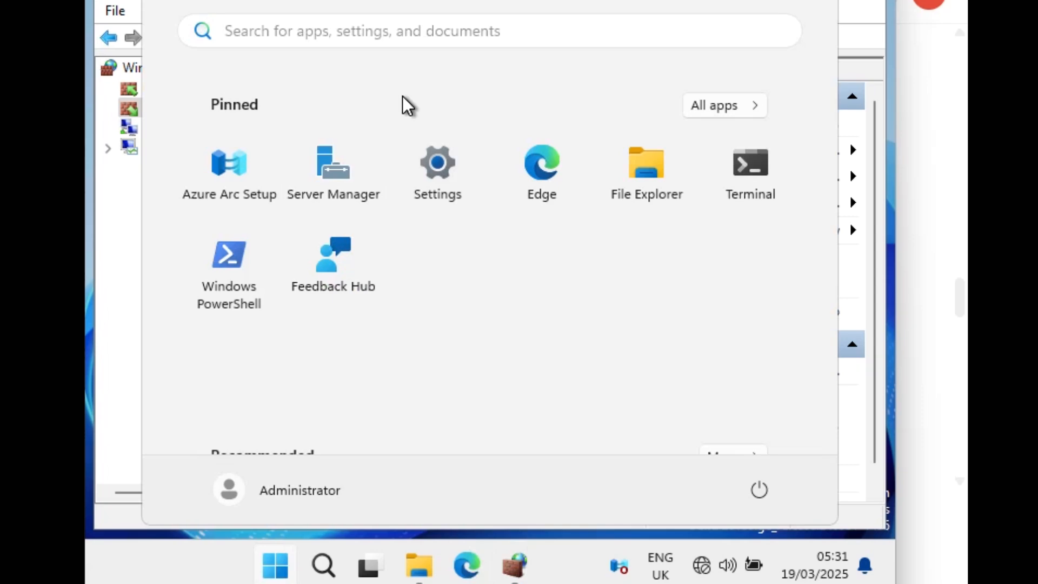
key(super+r)
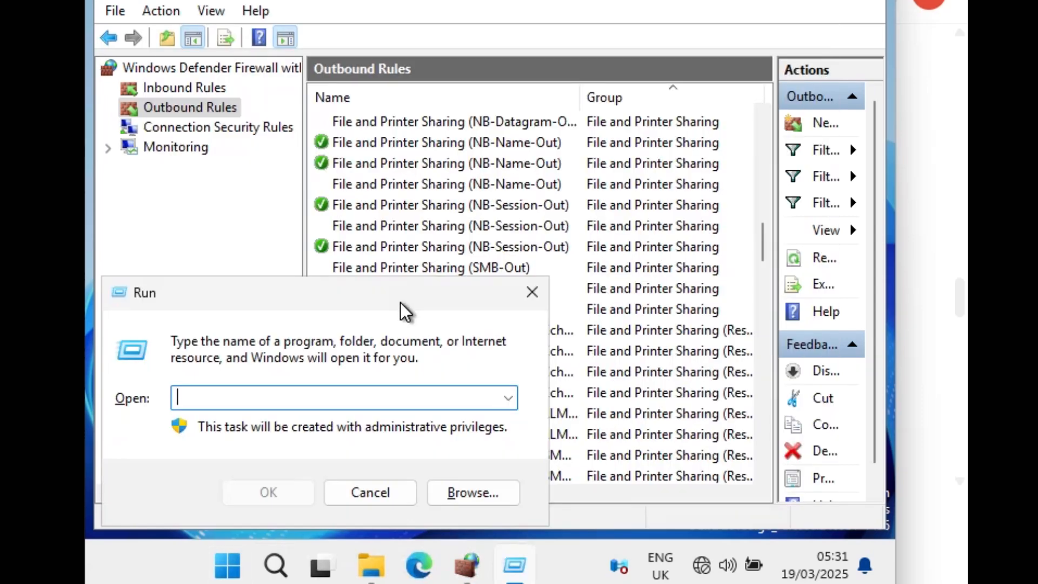
text(serv)
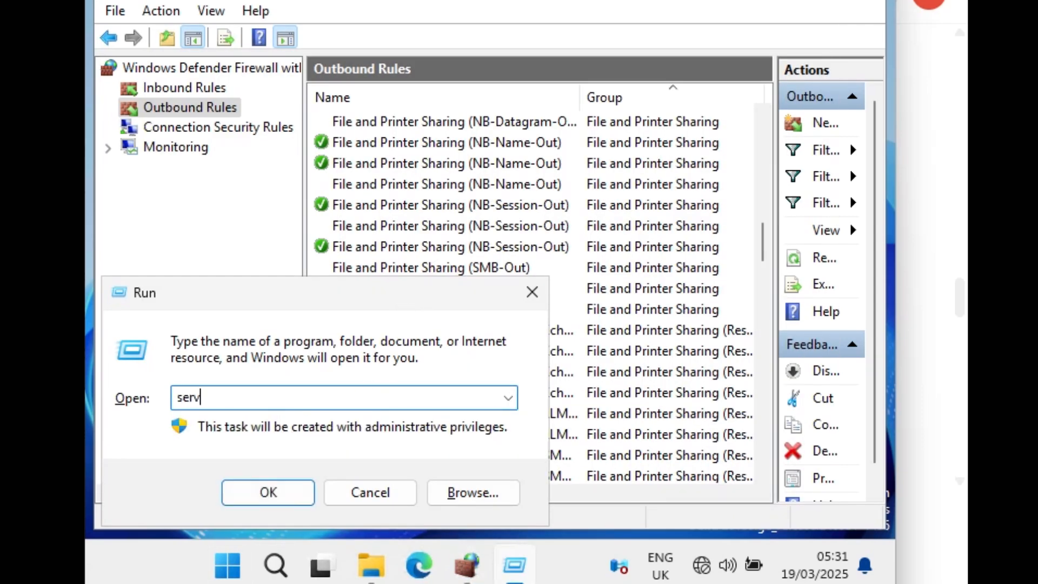
text(ices.msc)
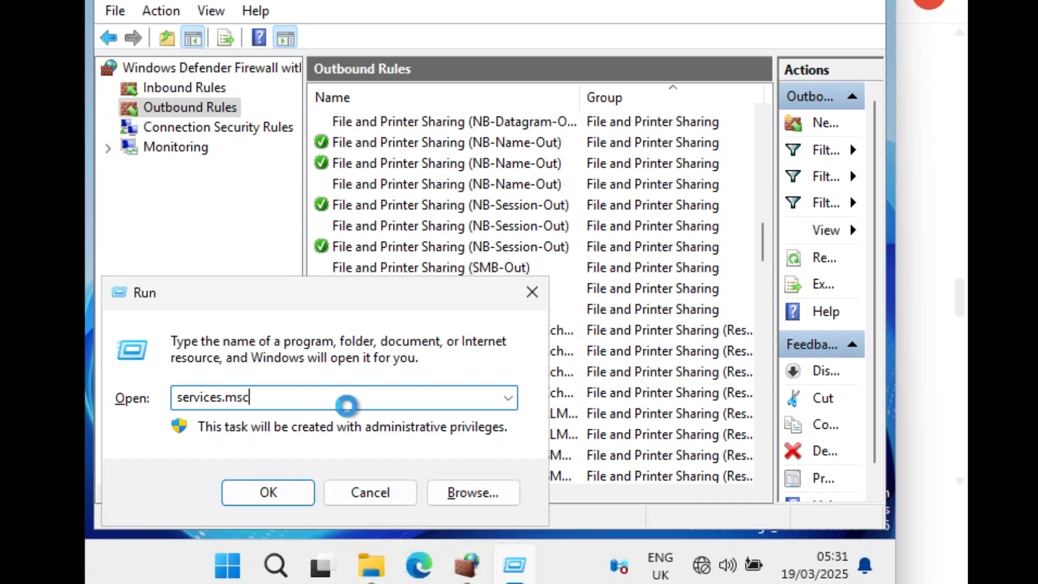
key(Return)
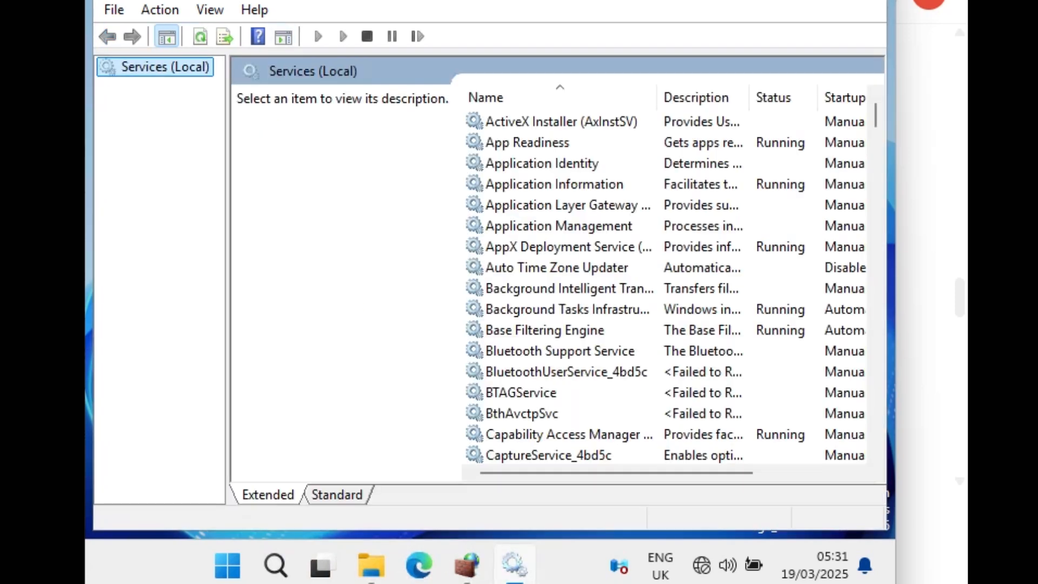
Set Function Discovery Provider Host to Automatic startup and start the service
click(541, 215)
key(f)
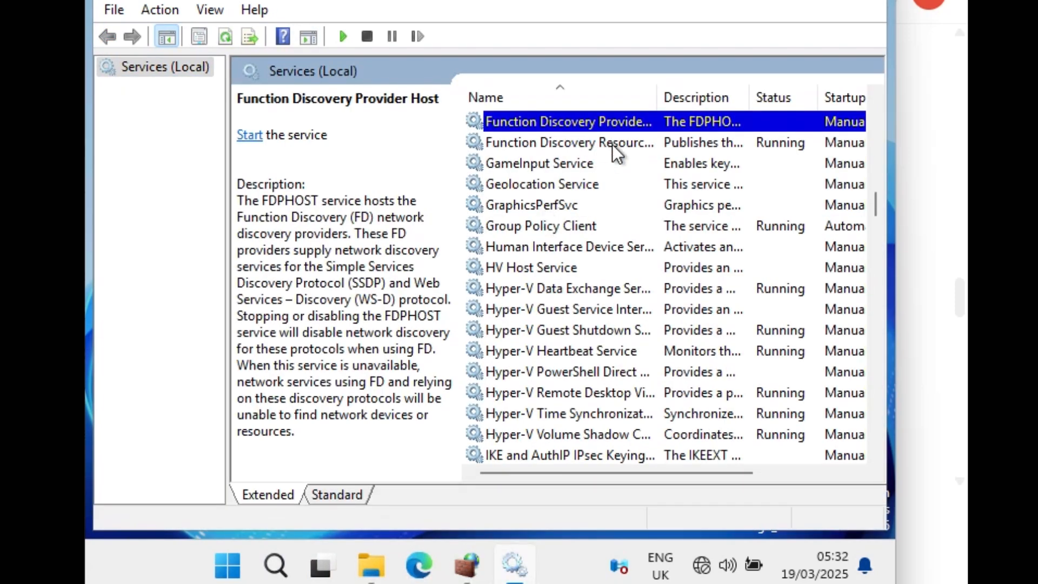
double_click(713, 120)
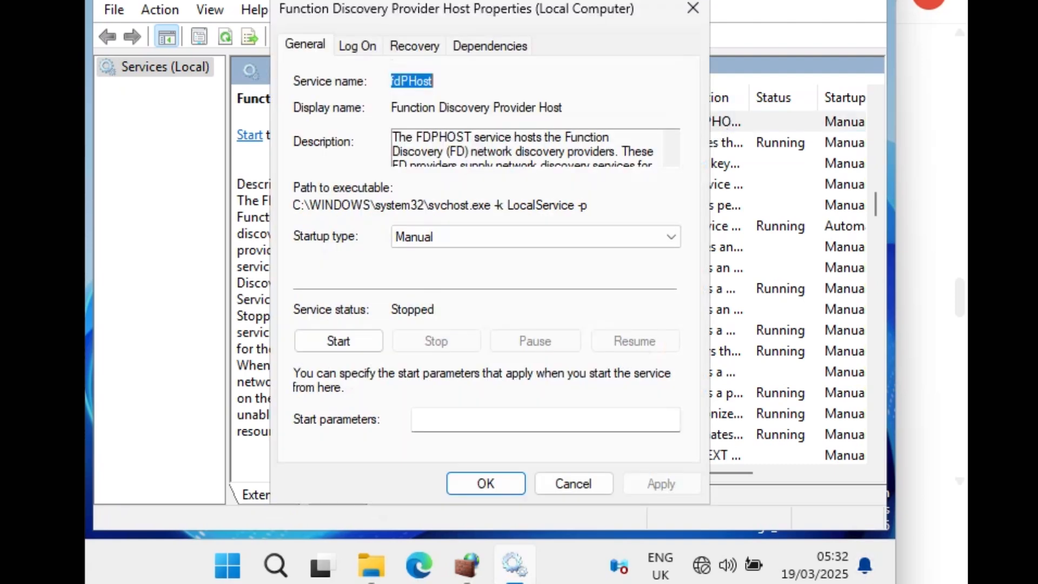
click(498, 226)
click(459, 270)
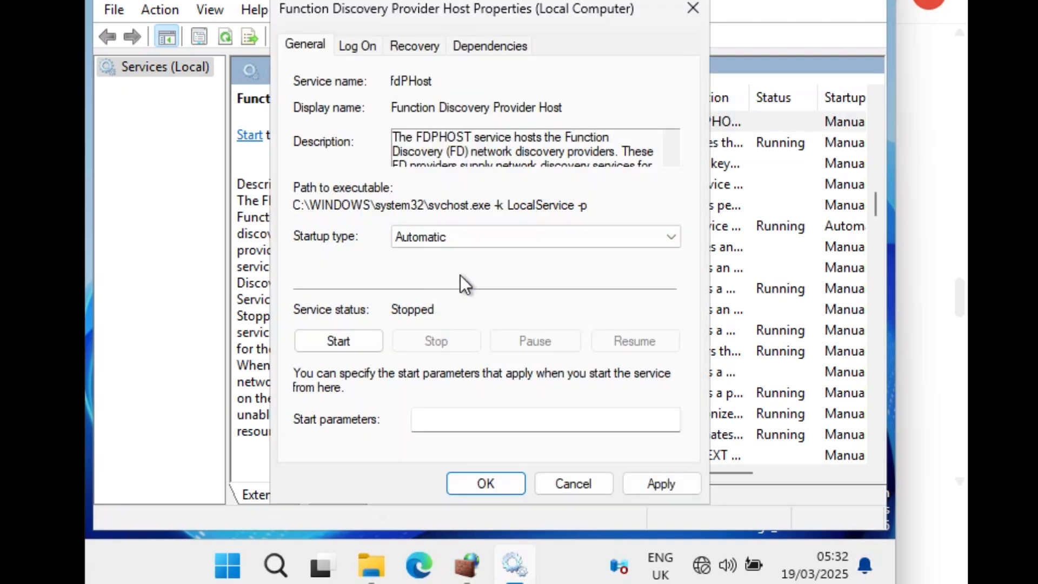
click(649, 483)
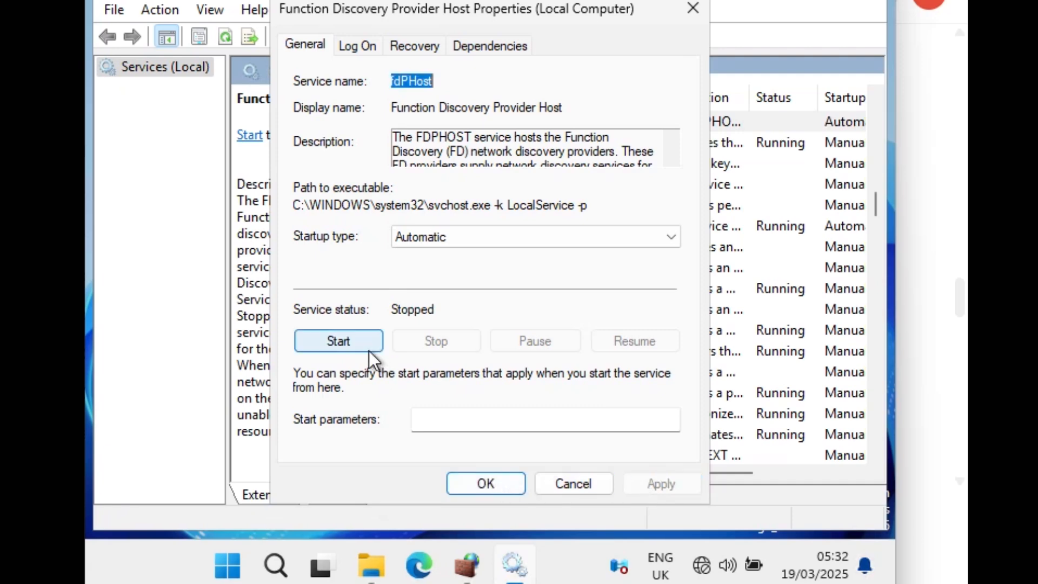
click(319, 342)
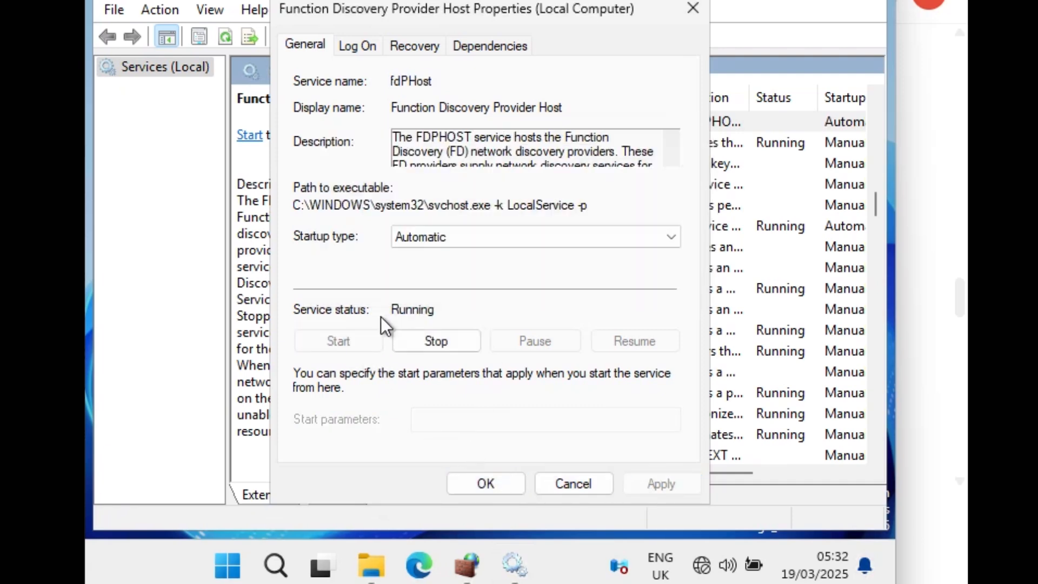
click(492, 475)
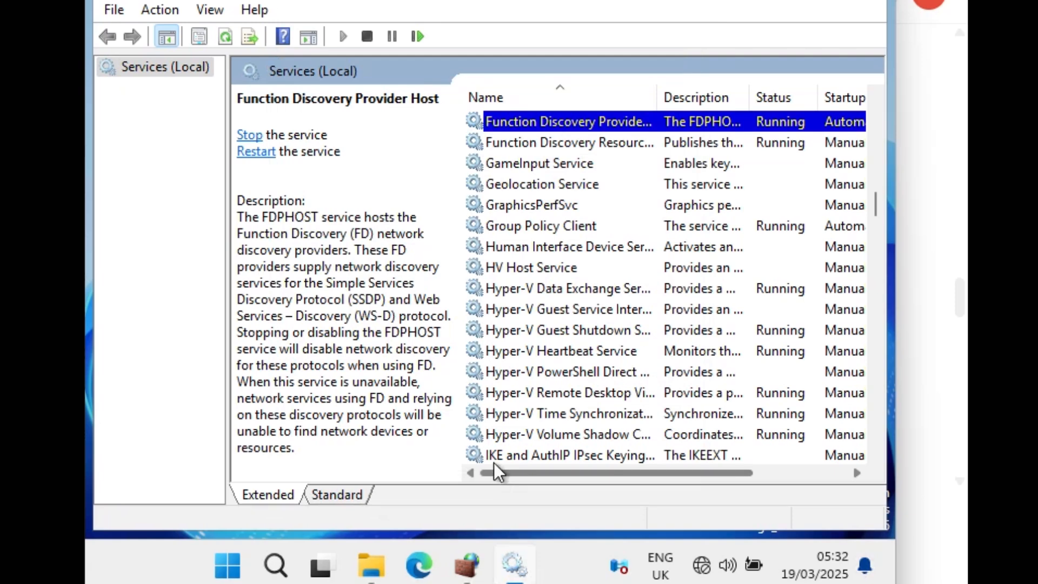
Set Function Discovery Resource Publication to Automatic startup
click(571, 163)
click(590, 143)
double_click(590, 143)
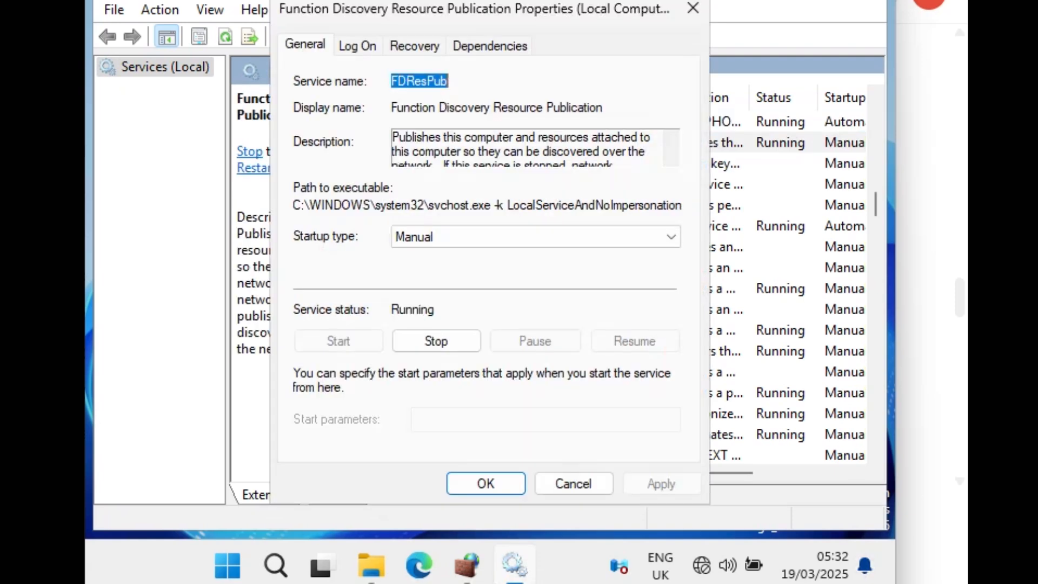
click(505, 241)
click(475, 268)
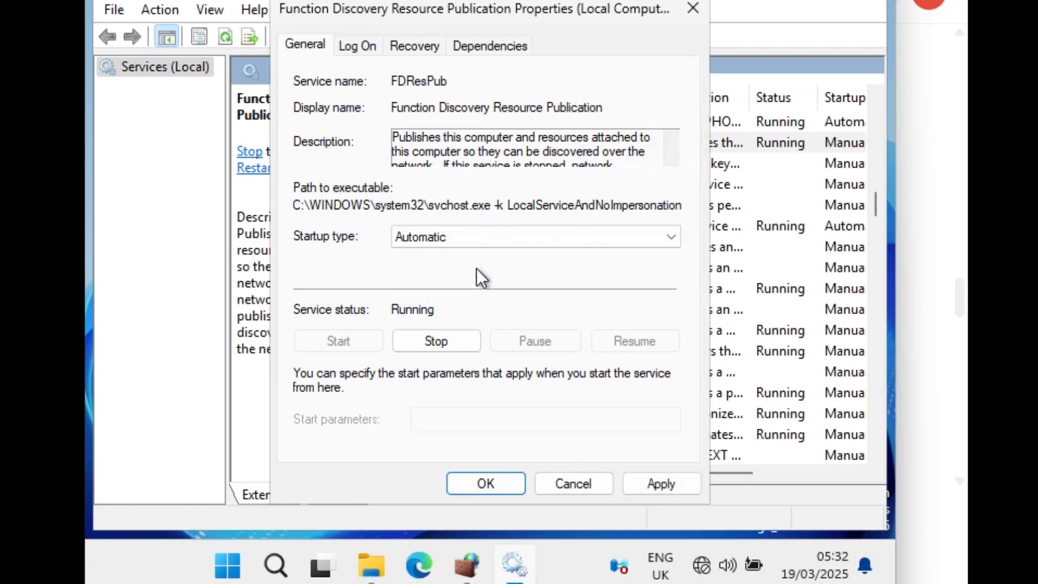
click(508, 482)
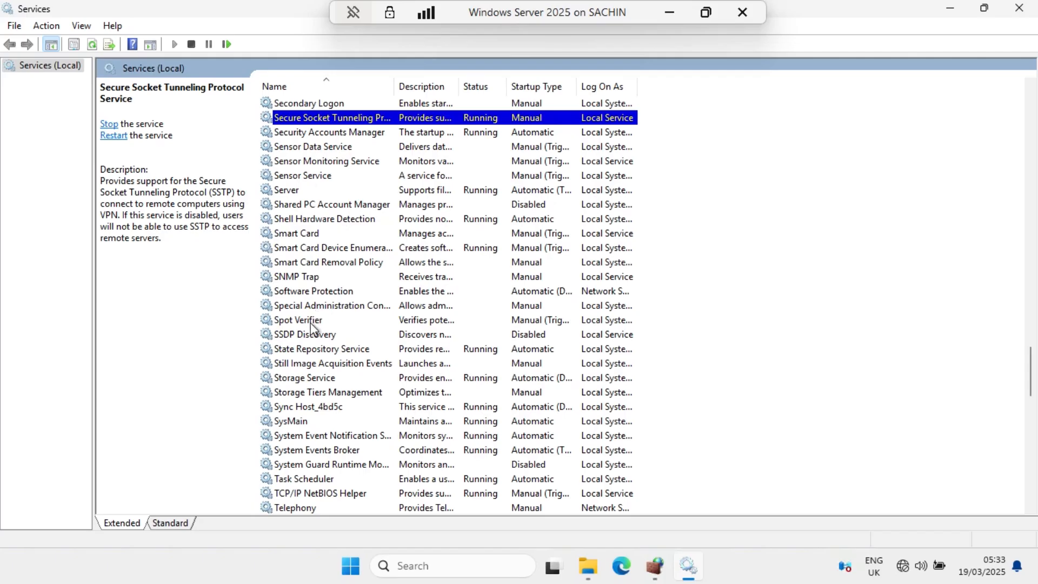
click(309, 335)
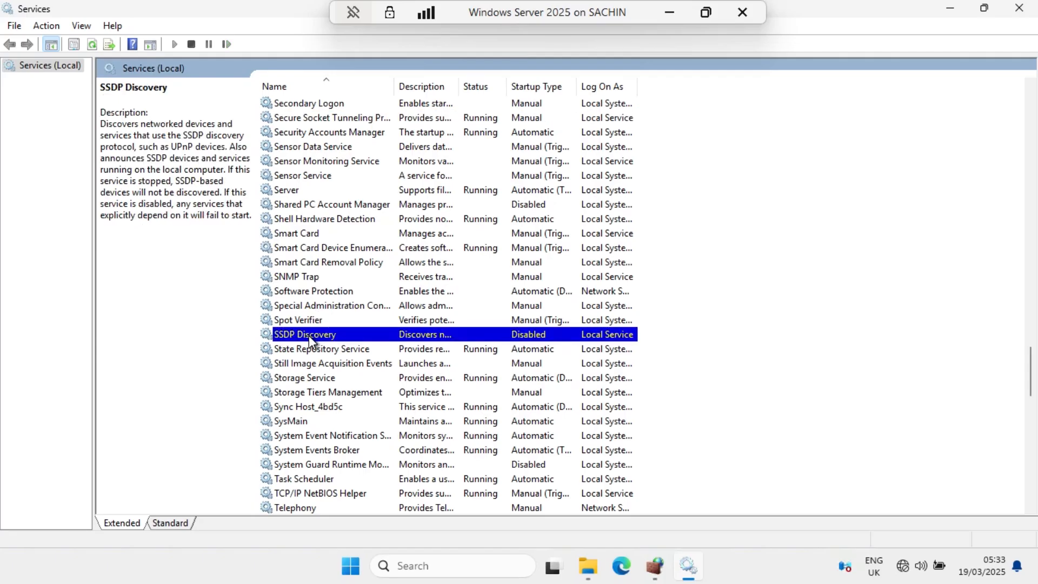
Change SSDP Discovery from Disabled to Automatic startup and start it
double_click(367, 334)
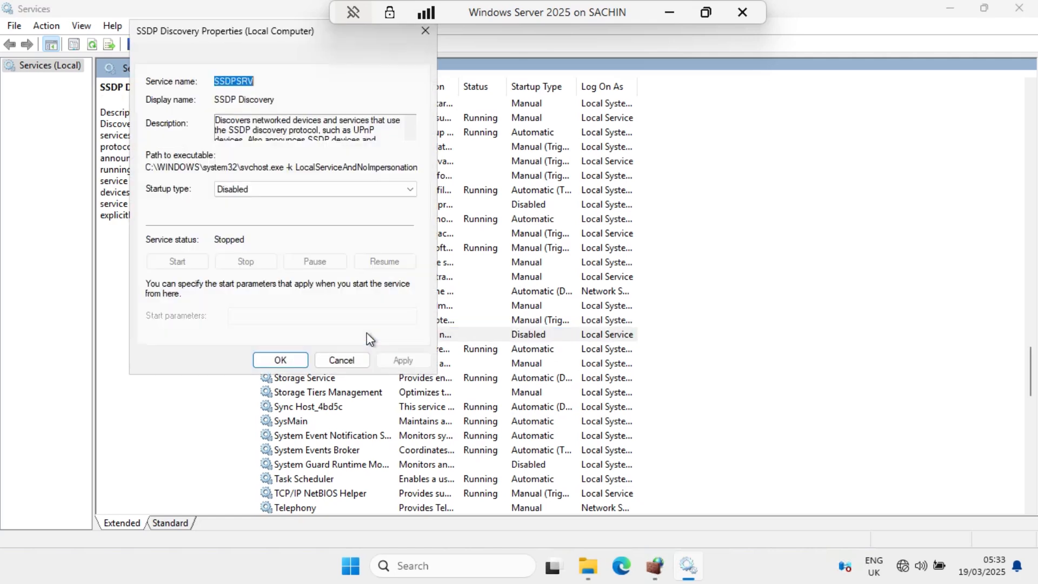
click(233, 189)
click(241, 212)
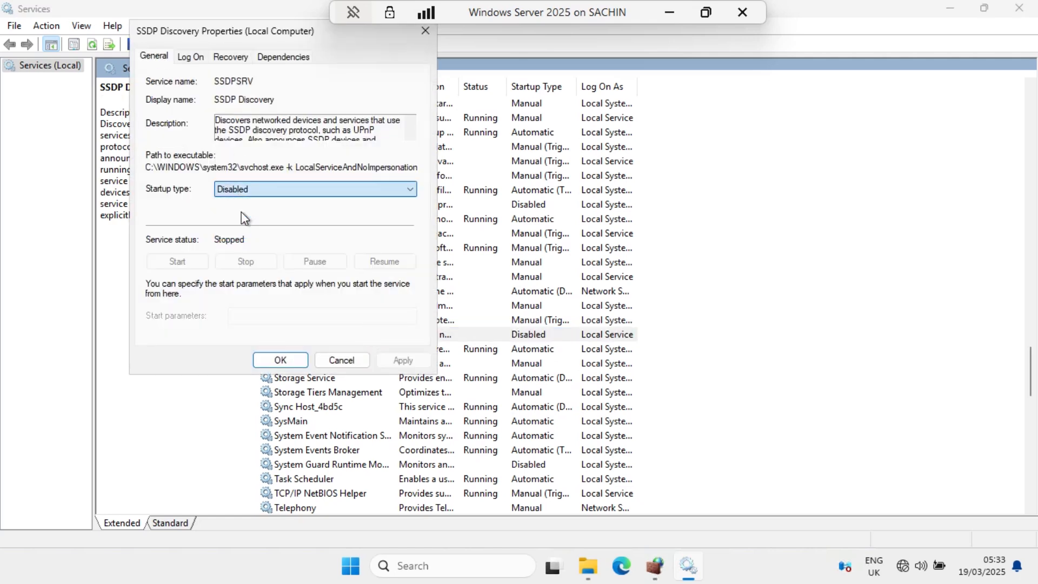
click(403, 360)
click(172, 262)
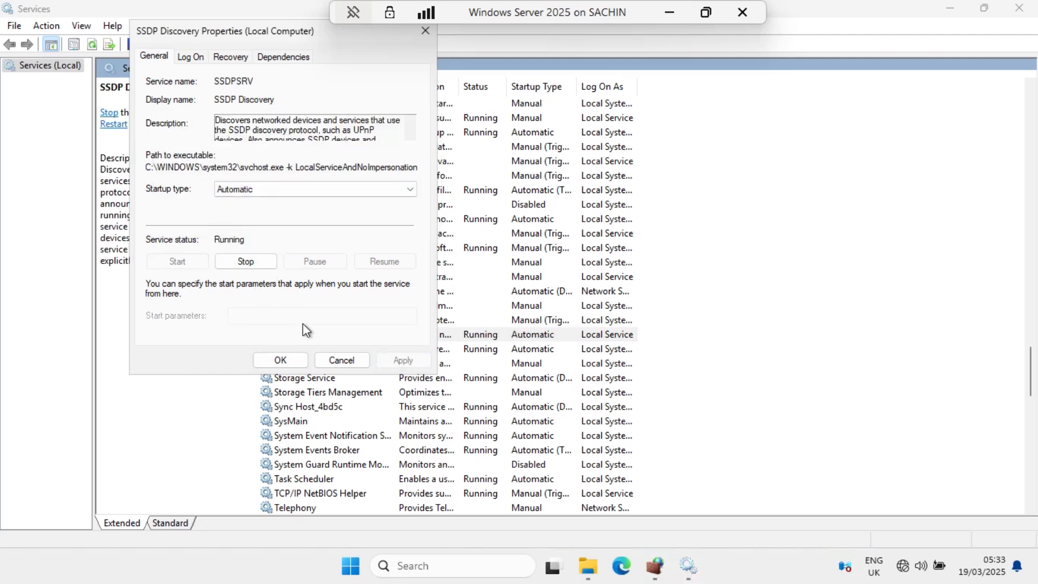
click(280, 360)
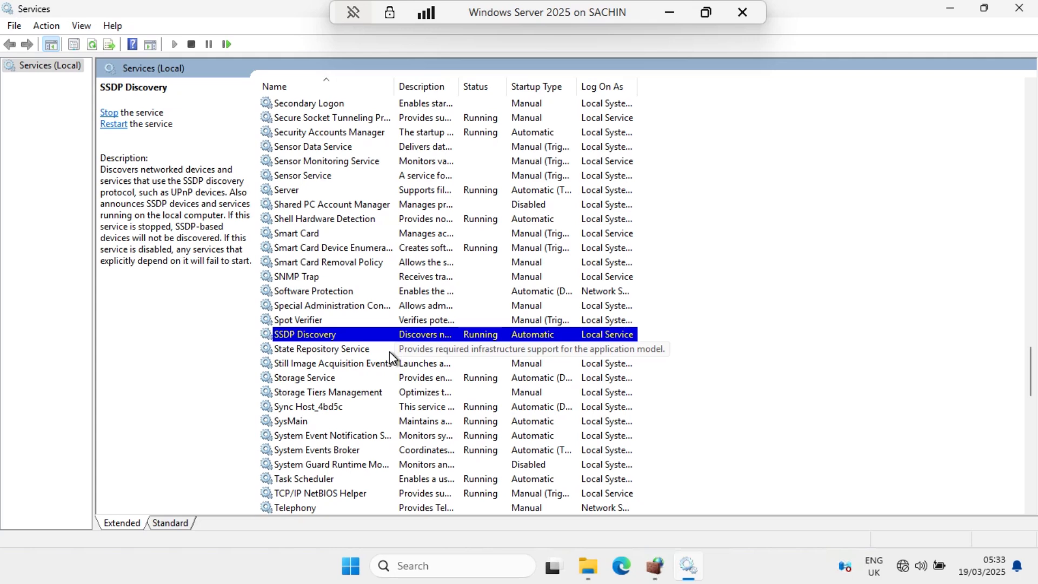
Change UPnP Device Host from Disabled to Automatic startup and start it
key(u)
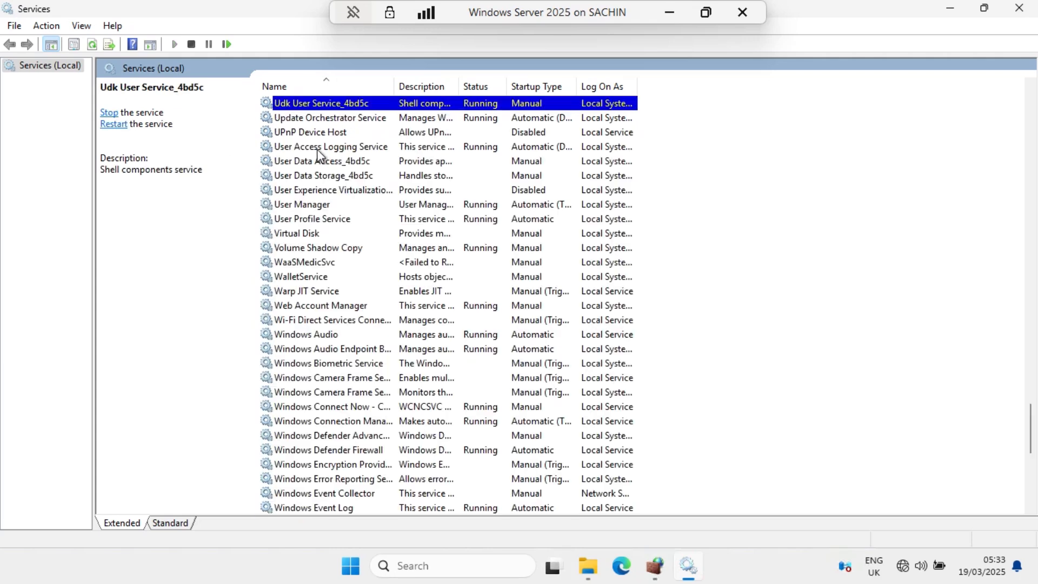
double_click(332, 132)
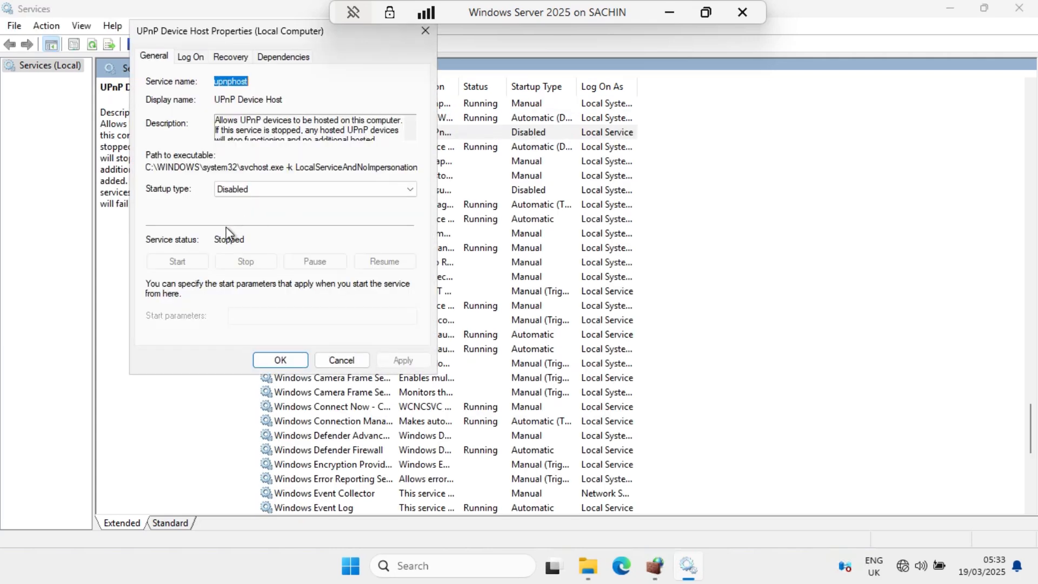
click(264, 189)
click(251, 212)
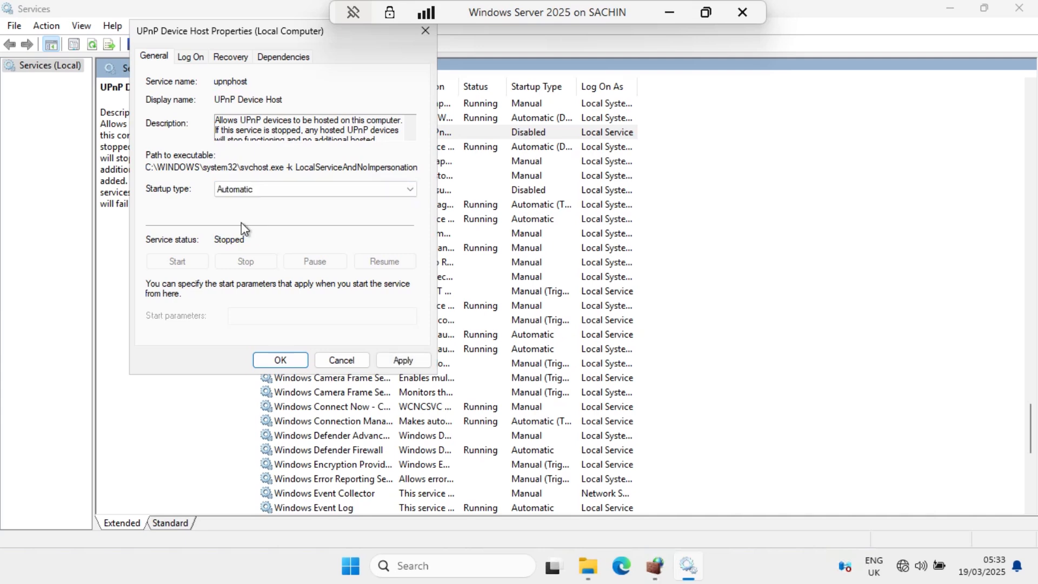
click(399, 360)
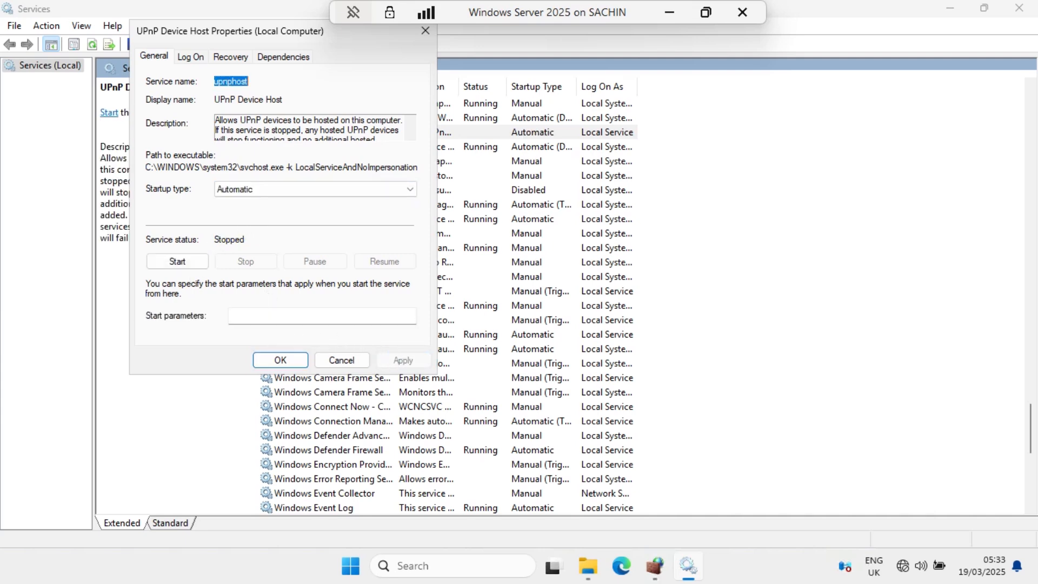
click(178, 261)
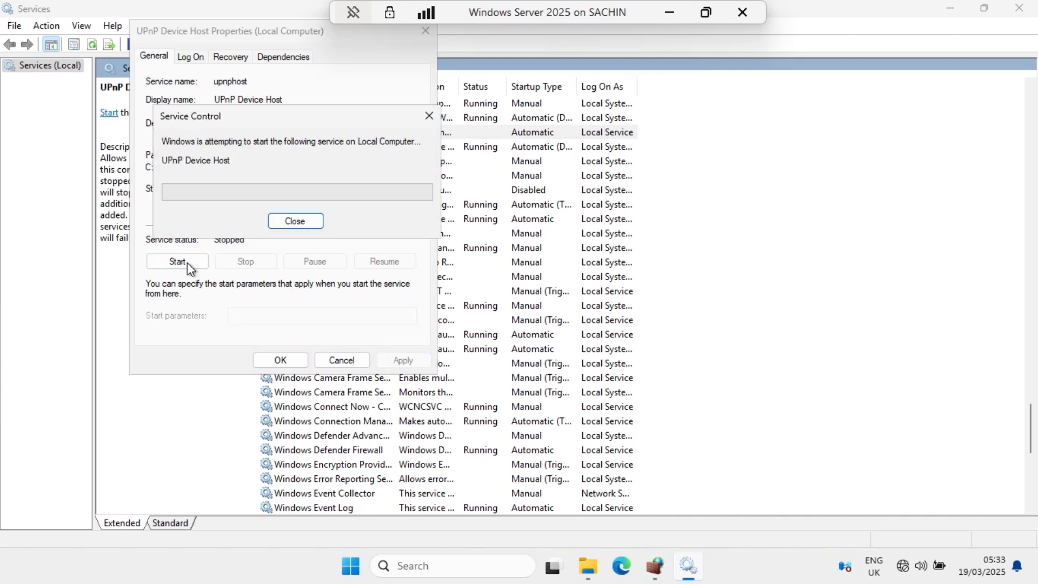
click(284, 361)
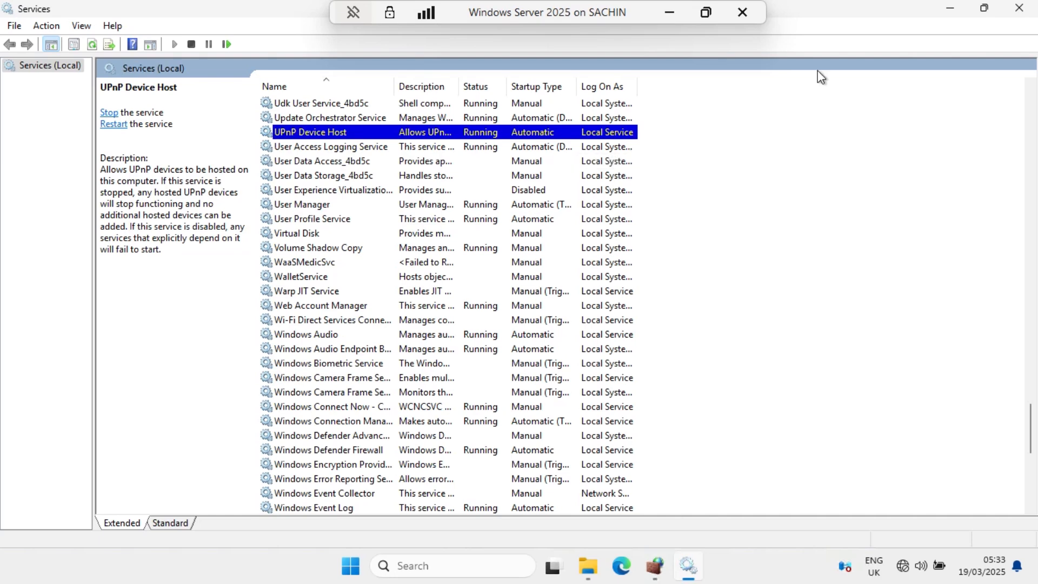
Close the Services console and the Windows Defender Firewall window
click(1019, 9)
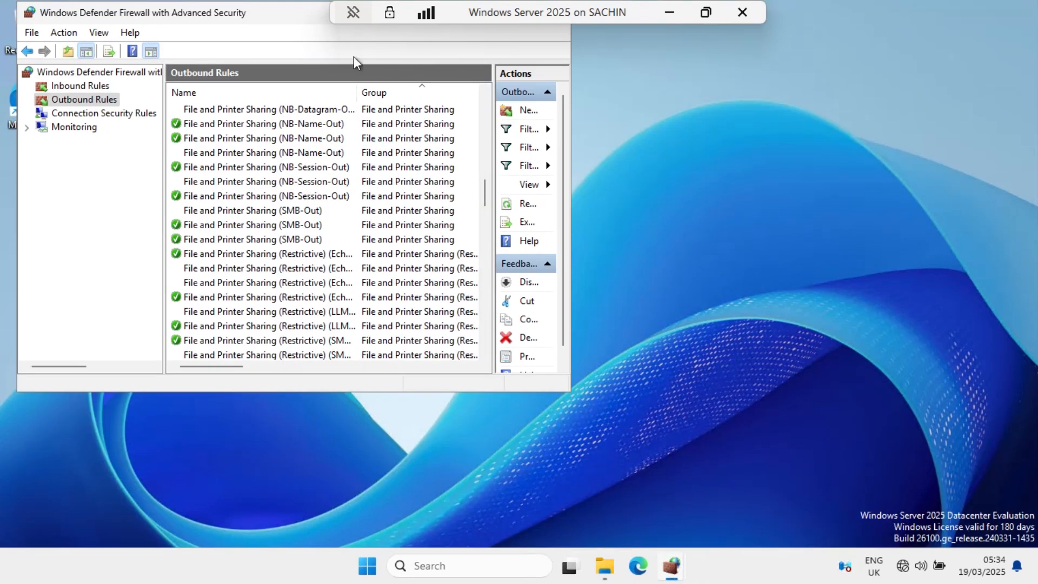
click(99, 72)
drag(268, 15, 404, 178)
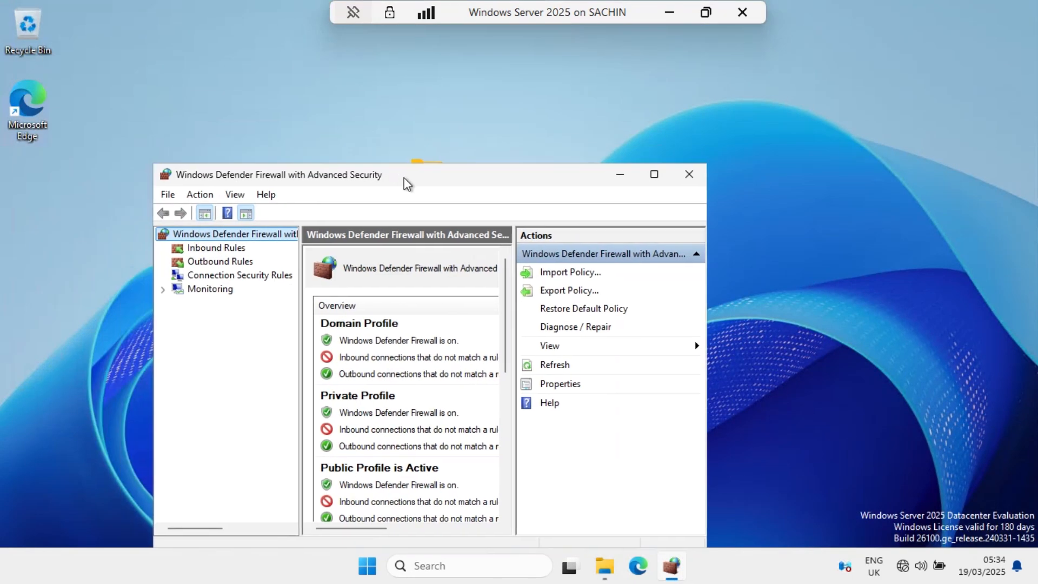
click(698, 180)
Turn on private-network discovery in advanced sharing settings, then close the sharing windows
click(488, 564)
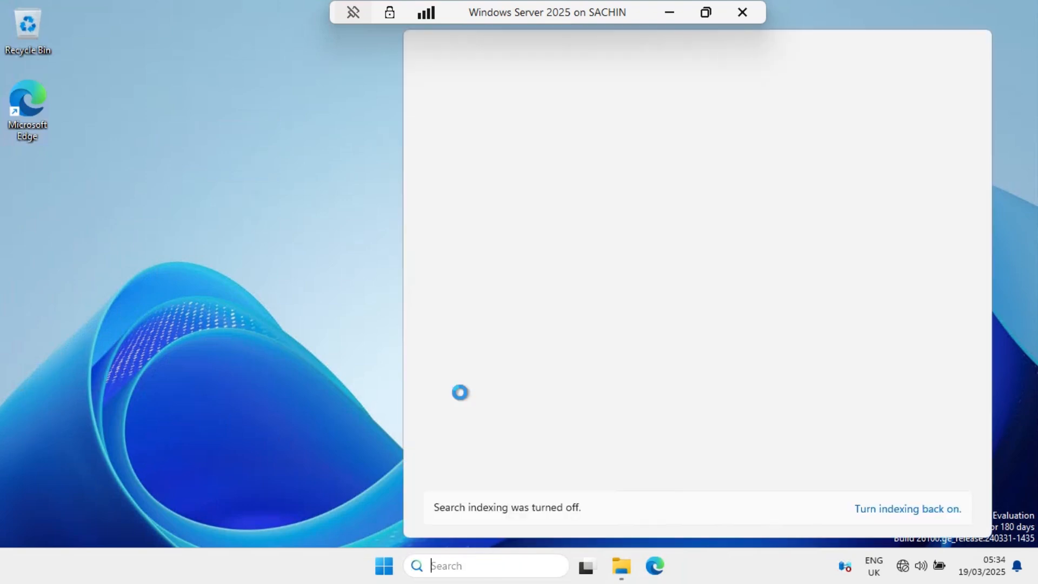
click(478, 159)
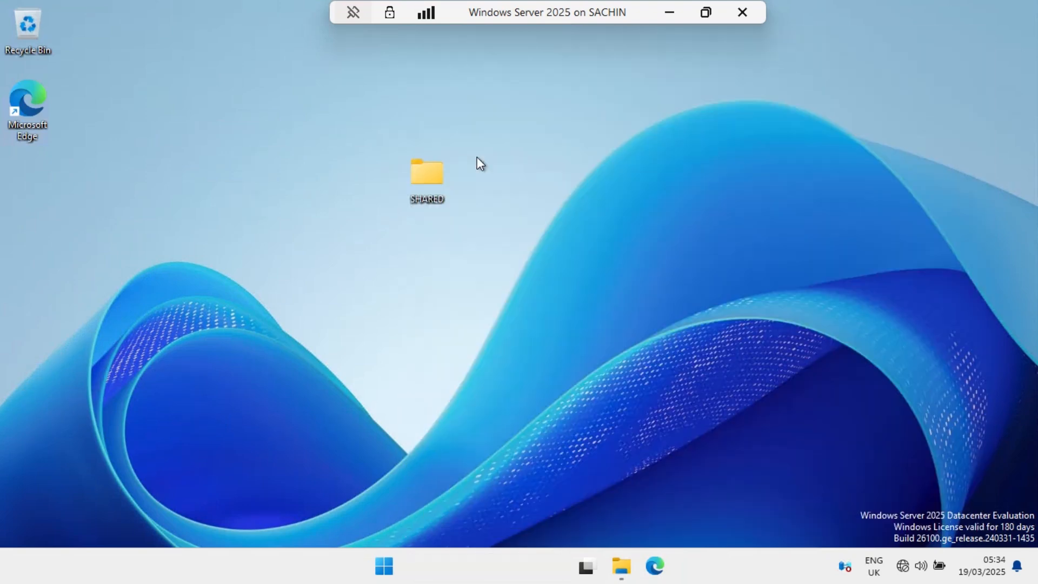
click(262, 261)
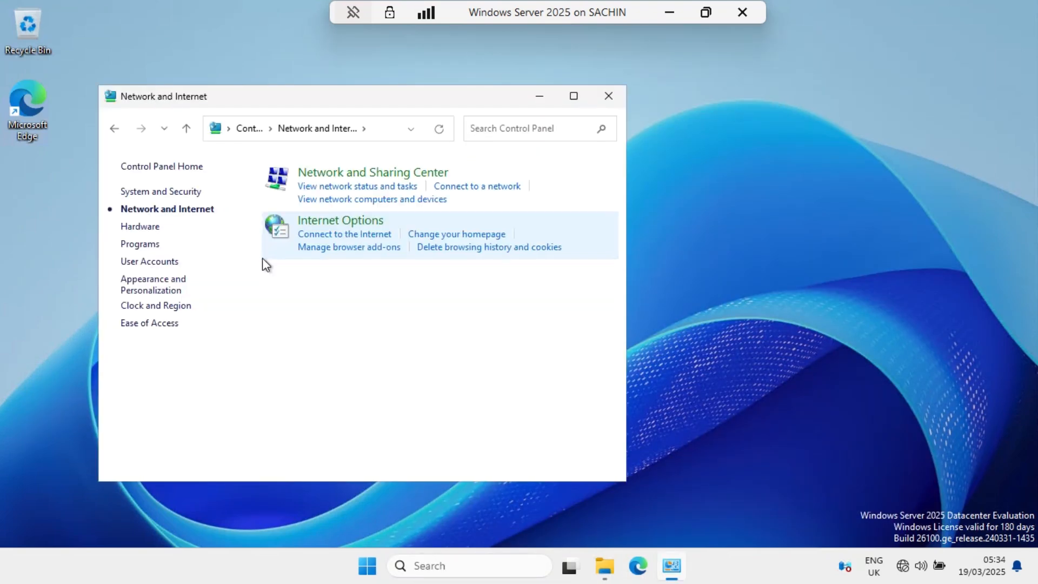
click(320, 174)
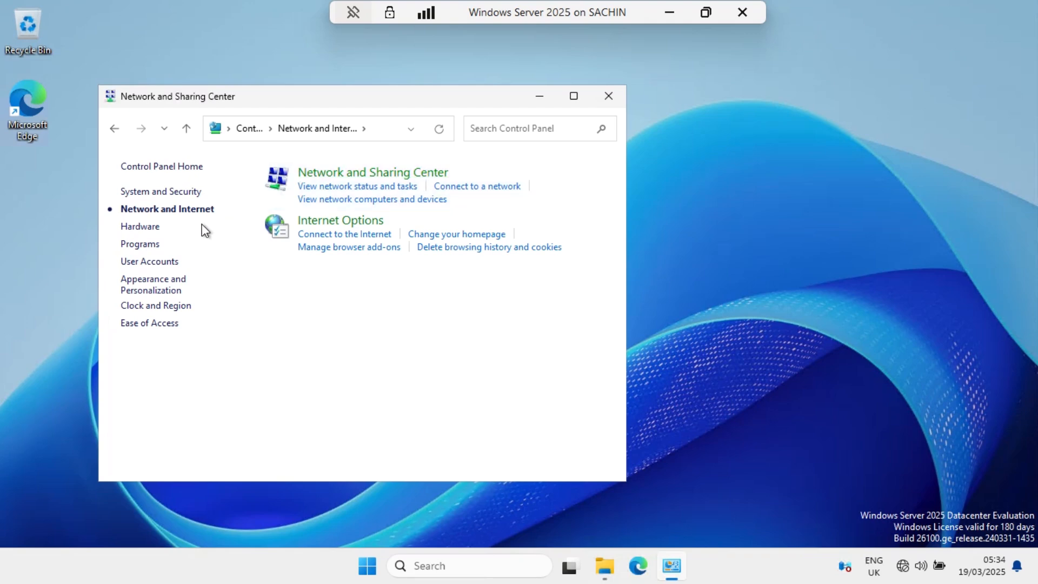
click(164, 220)
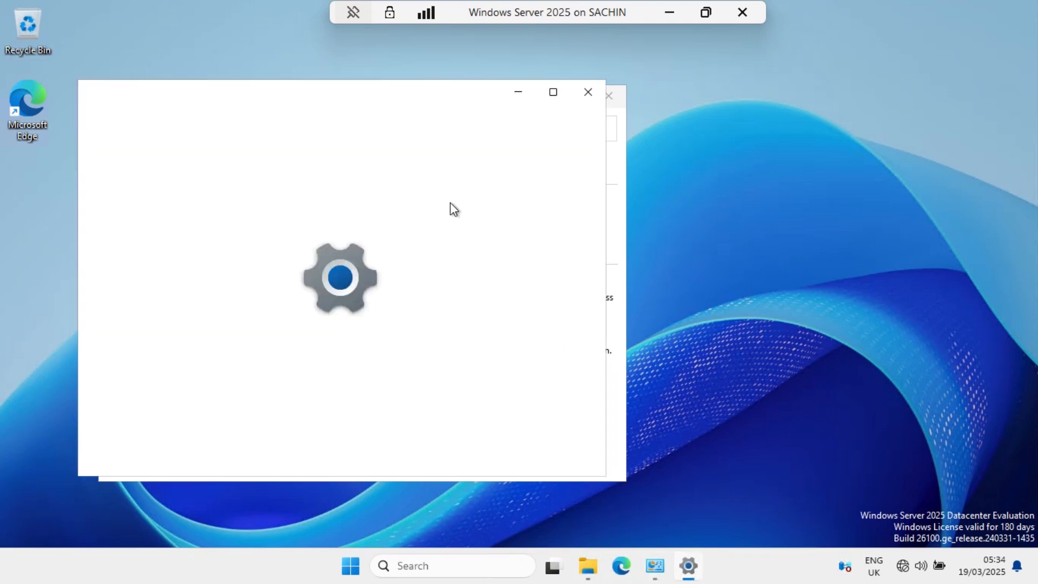
click(452, 178)
click(545, 230)
scroll(522, 338, down, 3)
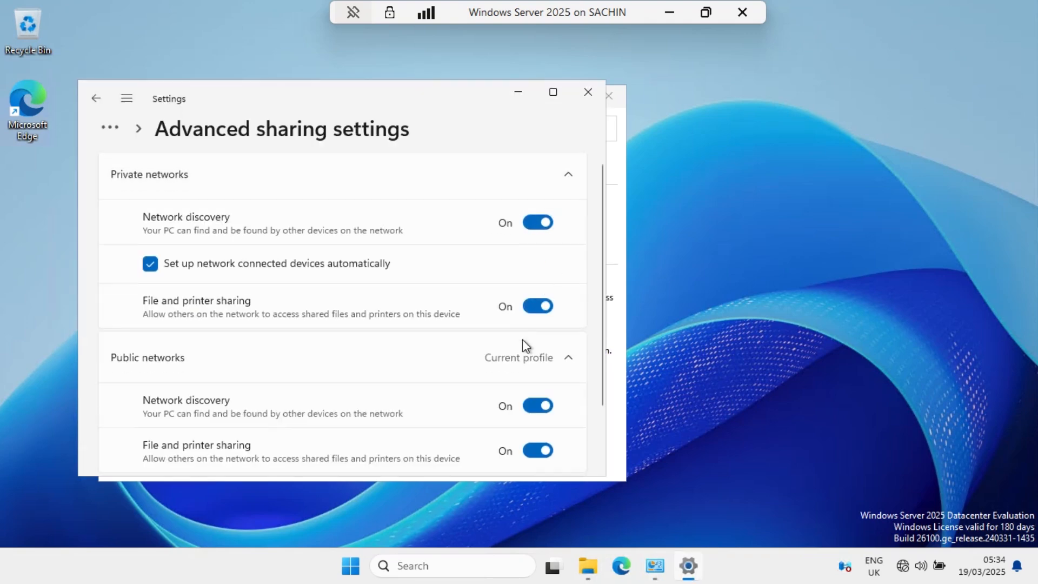
click(588, 92)
click(608, 96)
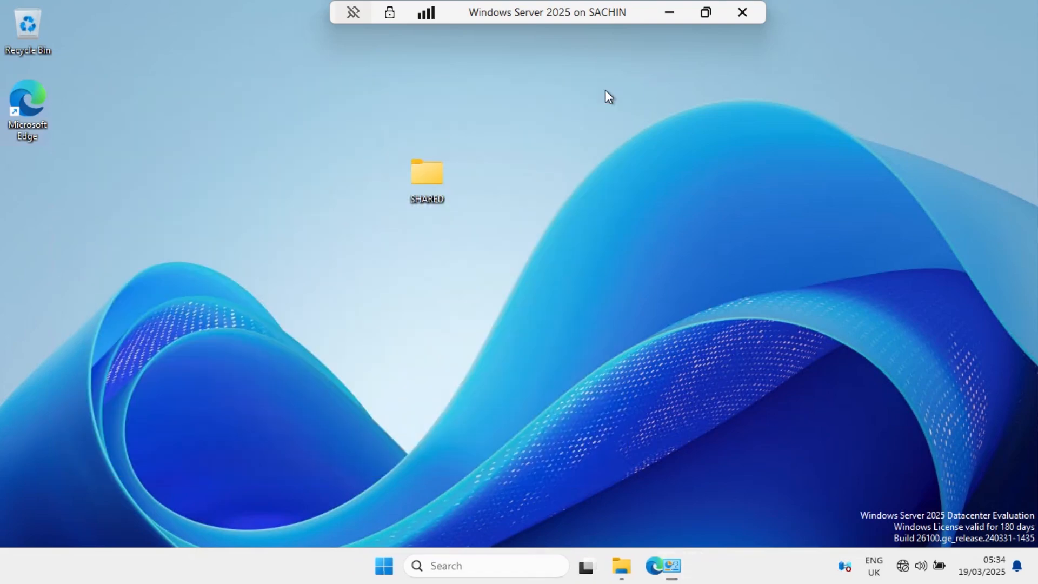
click(668, 12)
click(369, 45)
Go to \\WIN-DJ5RLVEN08L\ and sign in with the administrator user name and password
text(\\WIN-DJ5RLVEN08L\)
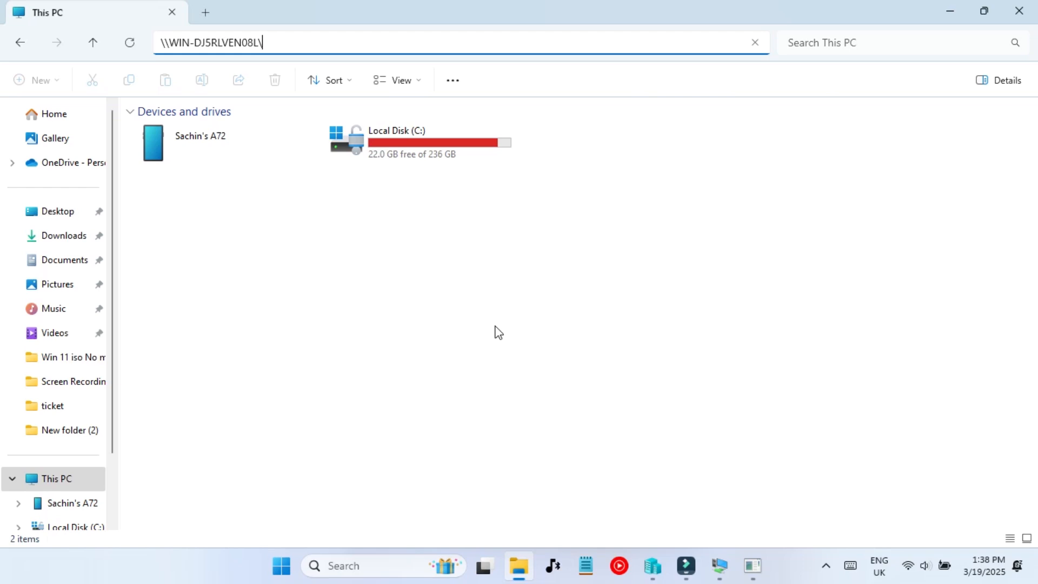
click(752, 564)
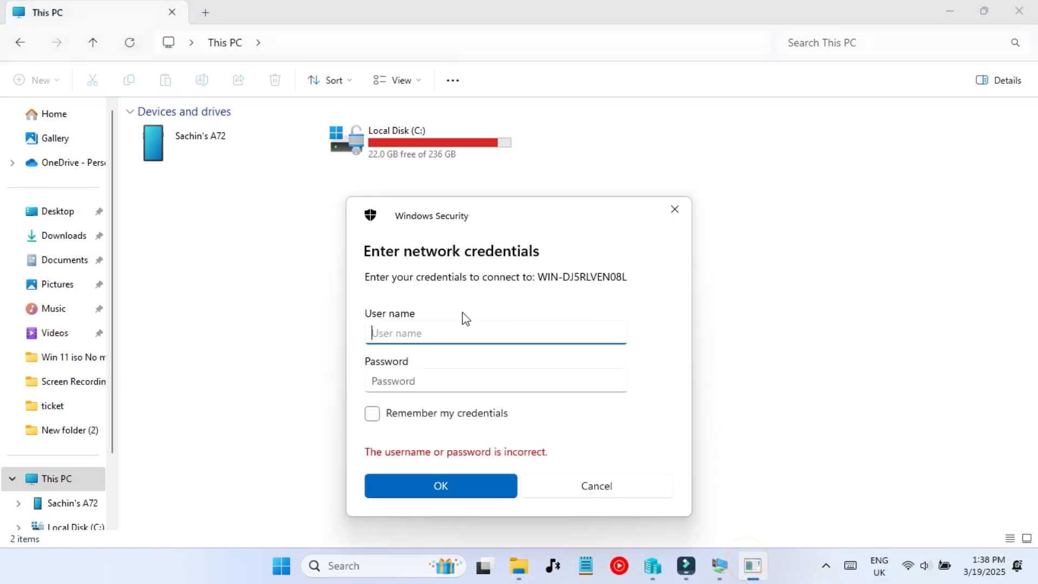
click(441, 332)
text(A)
click(440, 383)
text(******)
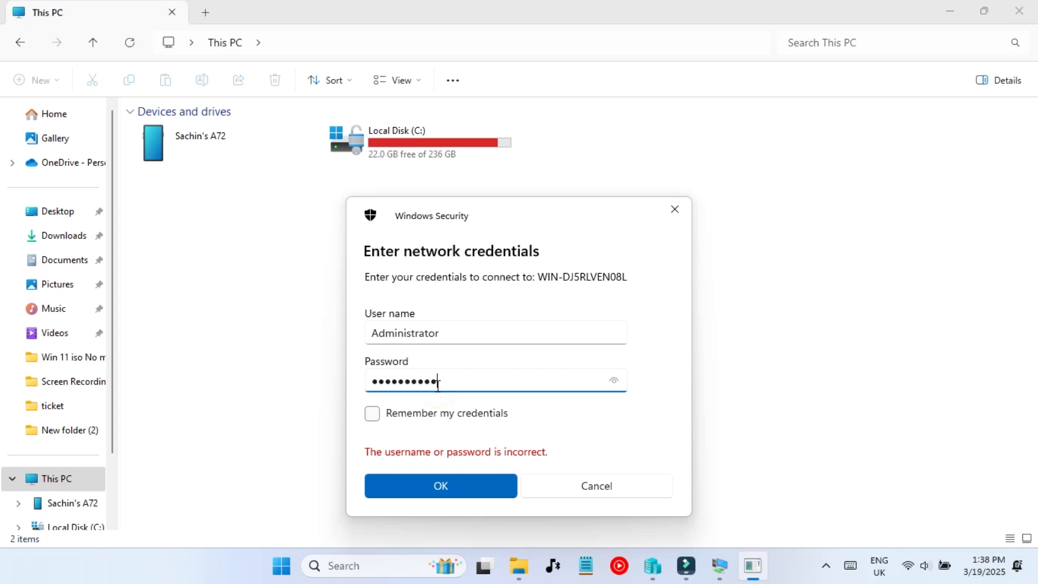
key(Return)
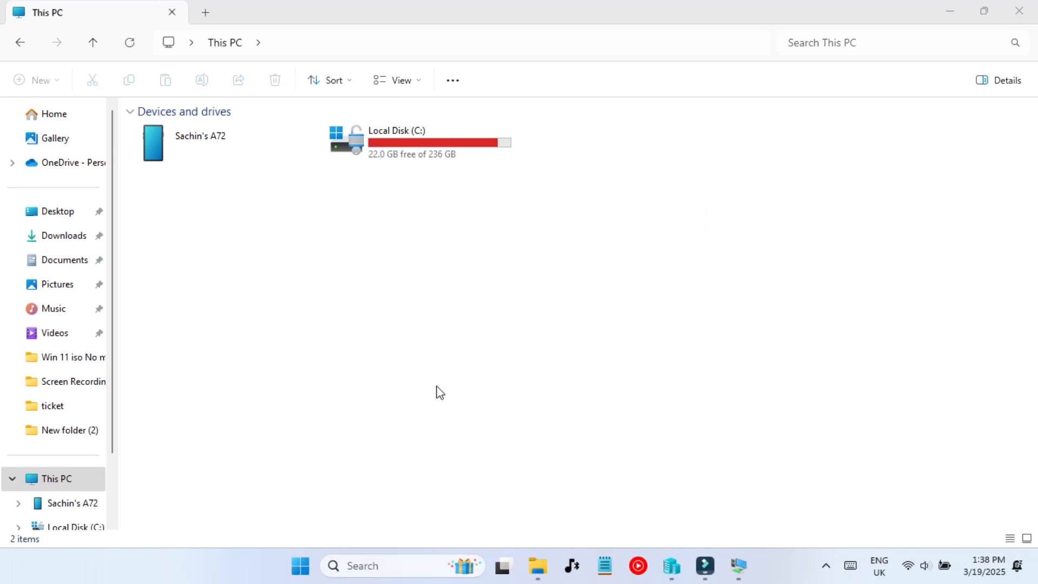
Browse \\WIN-DJ5RLVEN08L\ to Users\Administrator\Desktop\SHARED and restore the Explorer window
click(359, 44)
text(\\WIN-DJ5RLVEN08L\)
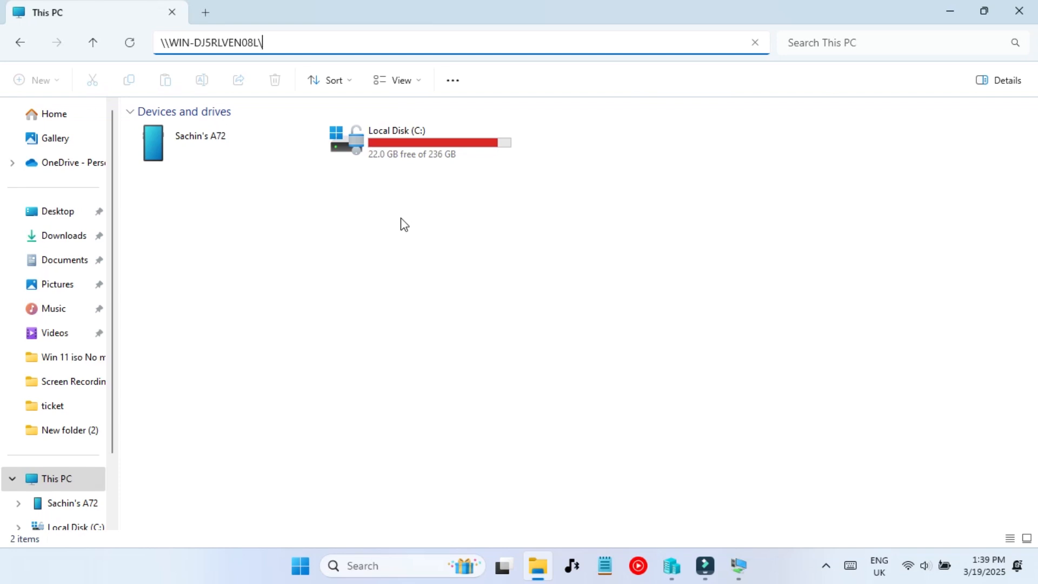
key(Return)
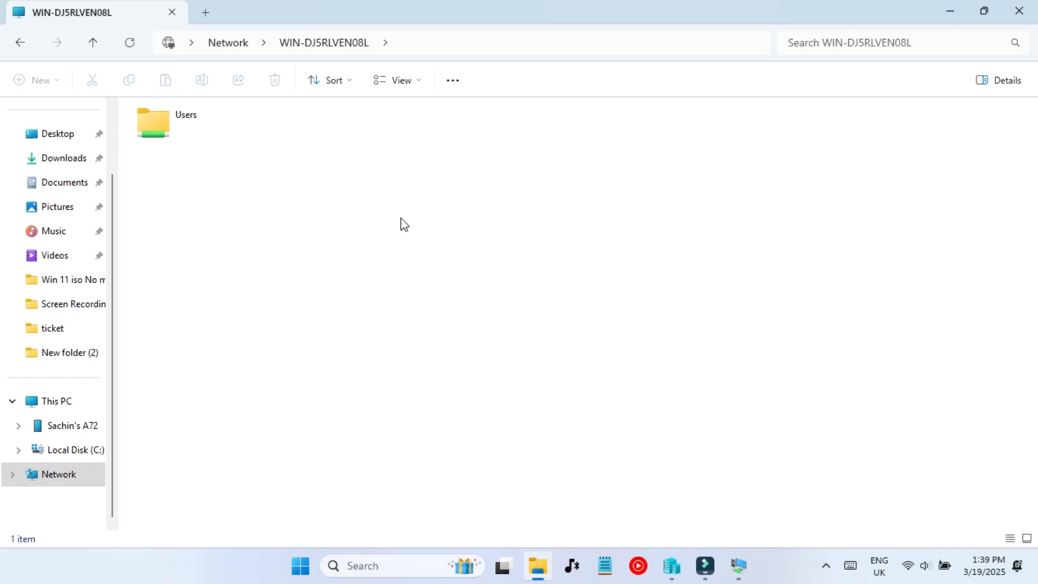
double_click(183, 129)
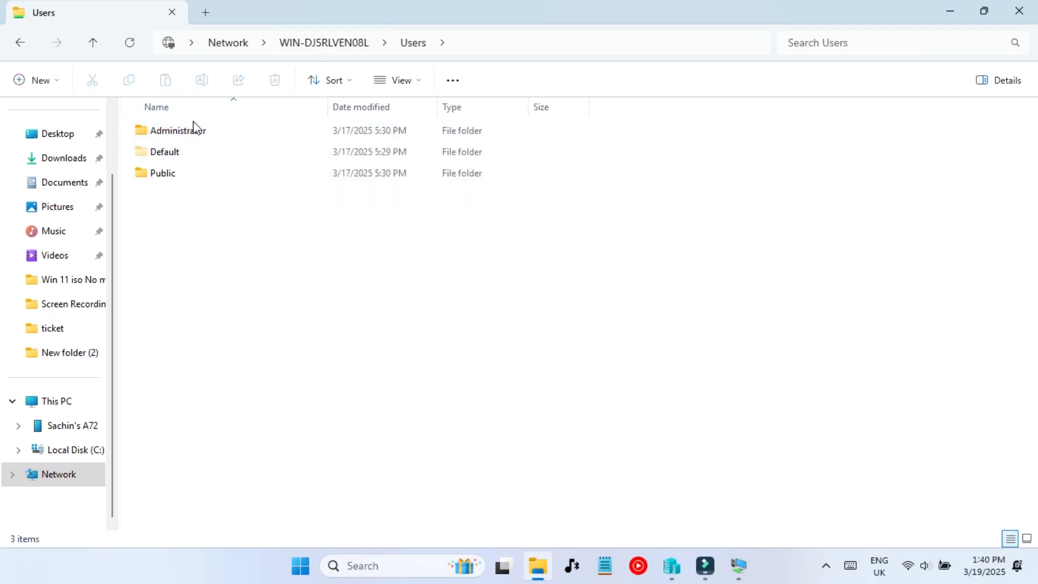
double_click(184, 132)
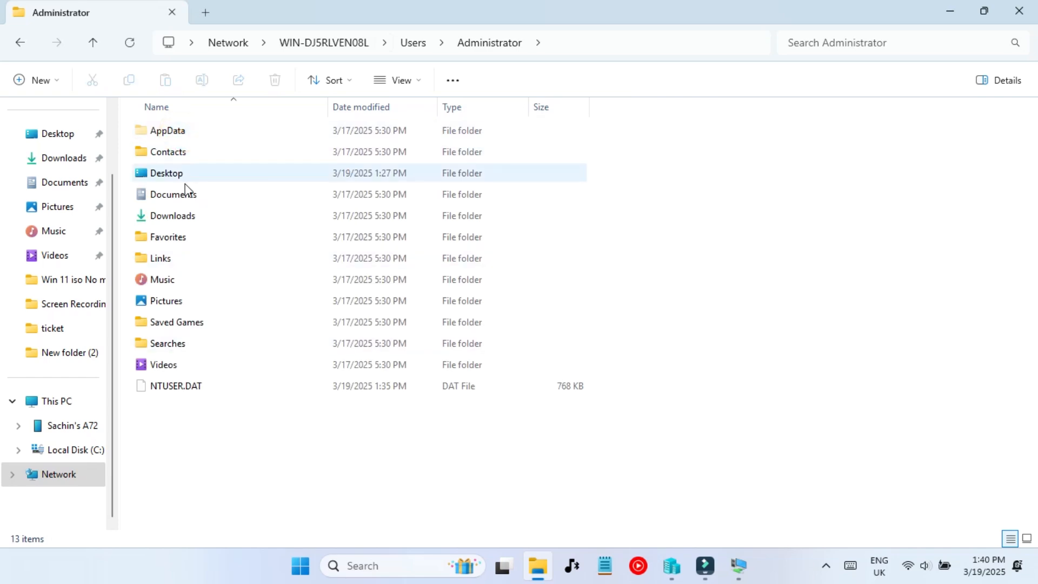
double_click(222, 178)
double_click(218, 136)
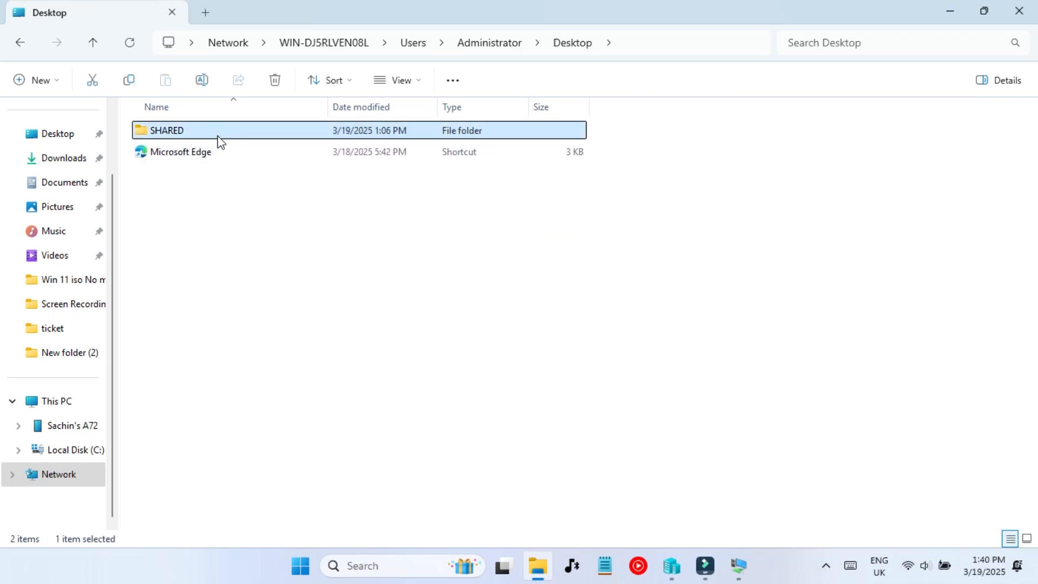
drag(626, 6, 335, 135)
Close the guest's SHARED Properties and place the windowed VM beside the host's SHARED view
mouse_move(740, 574)
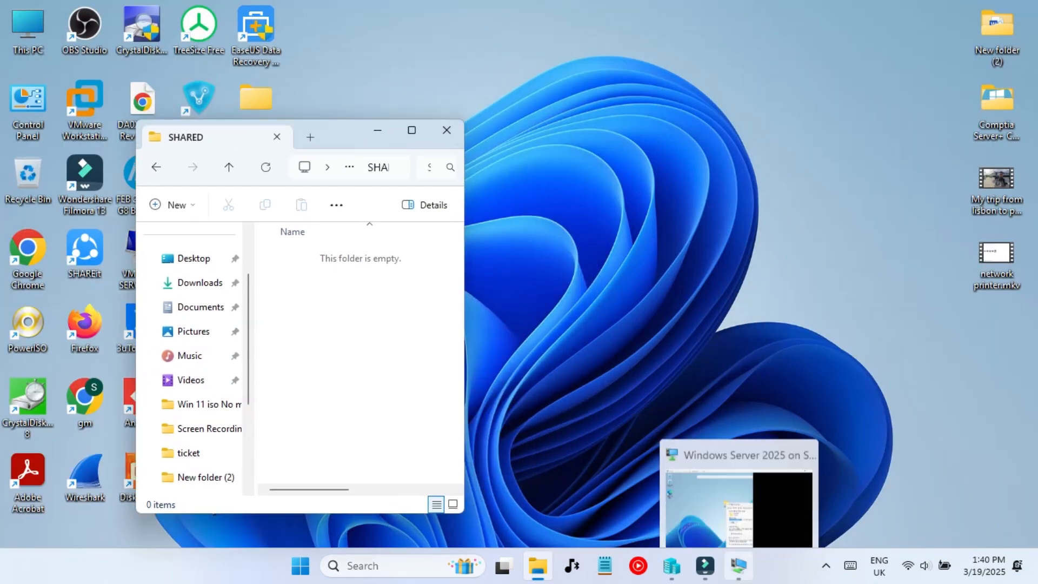
click(735, 505)
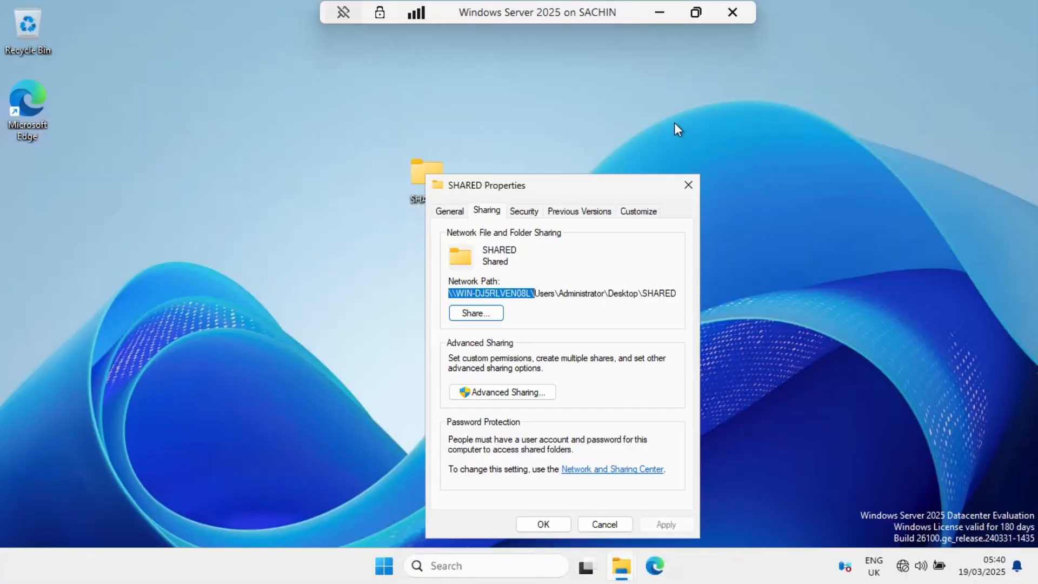
click(689, 186)
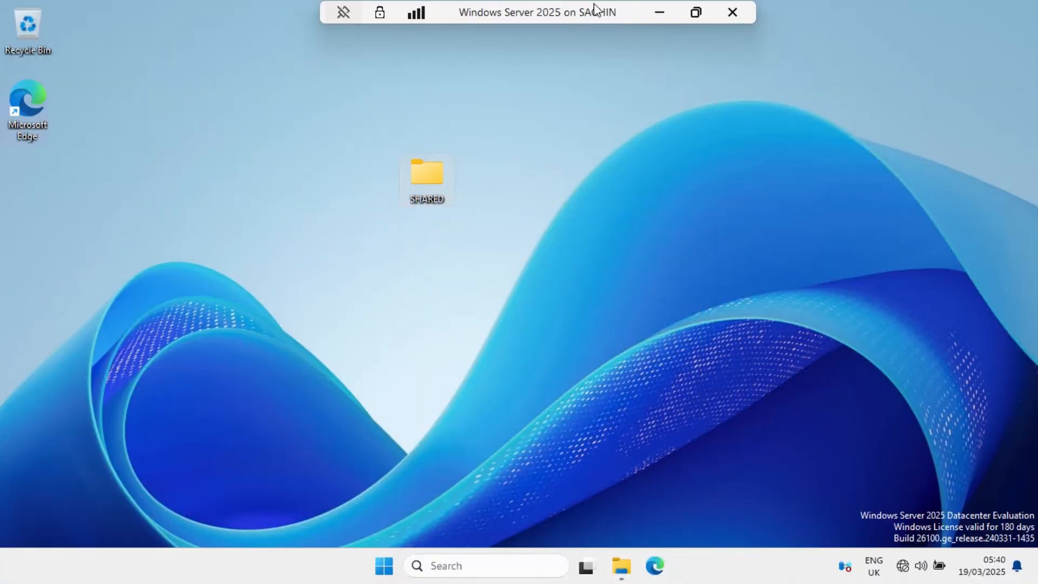
click(694, 12)
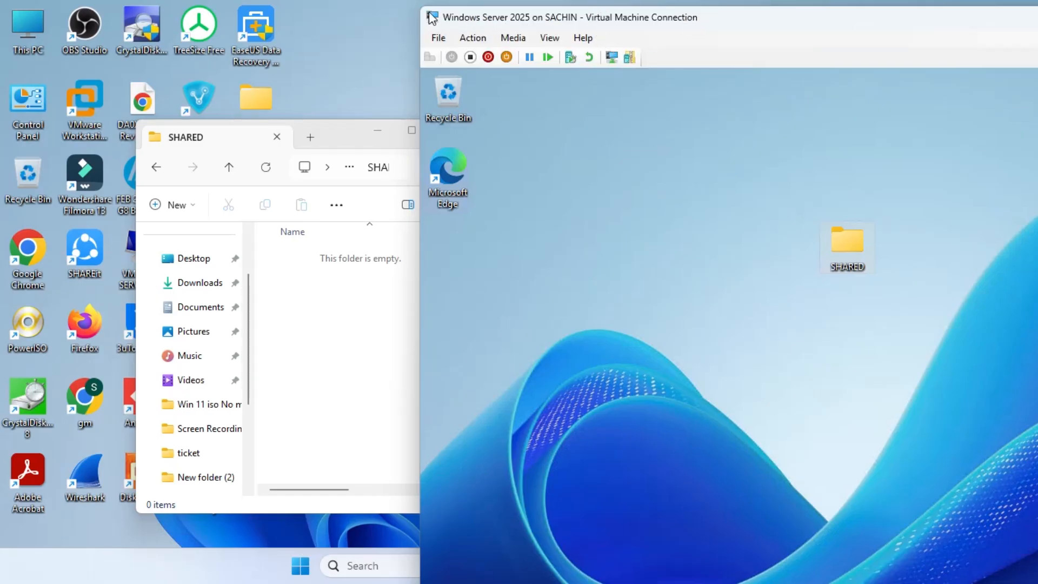
drag(419, 5, 675, 149)
drag(799, 172, 597, 74)
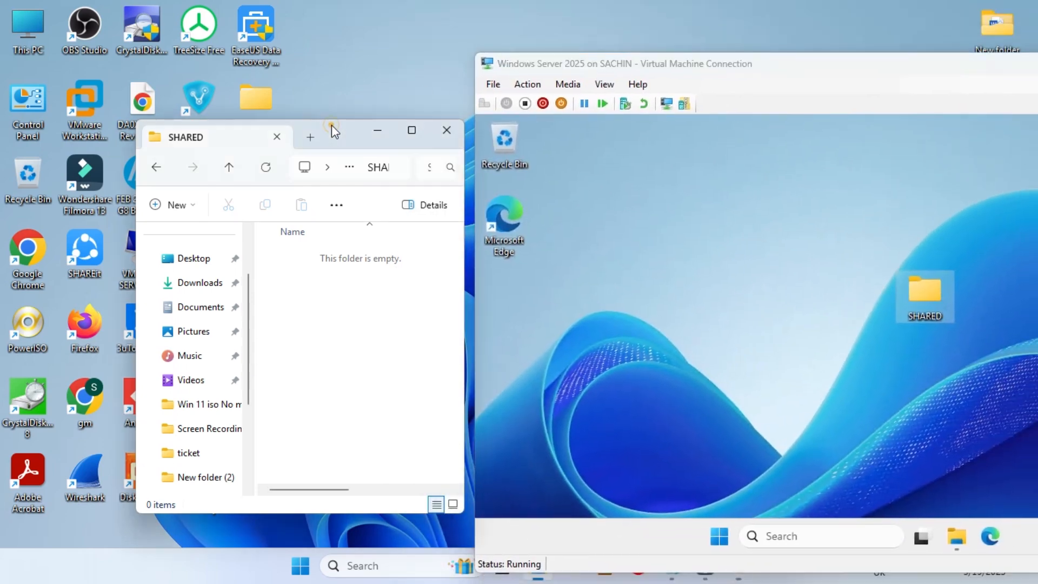
drag(331, 124, 210, 41)
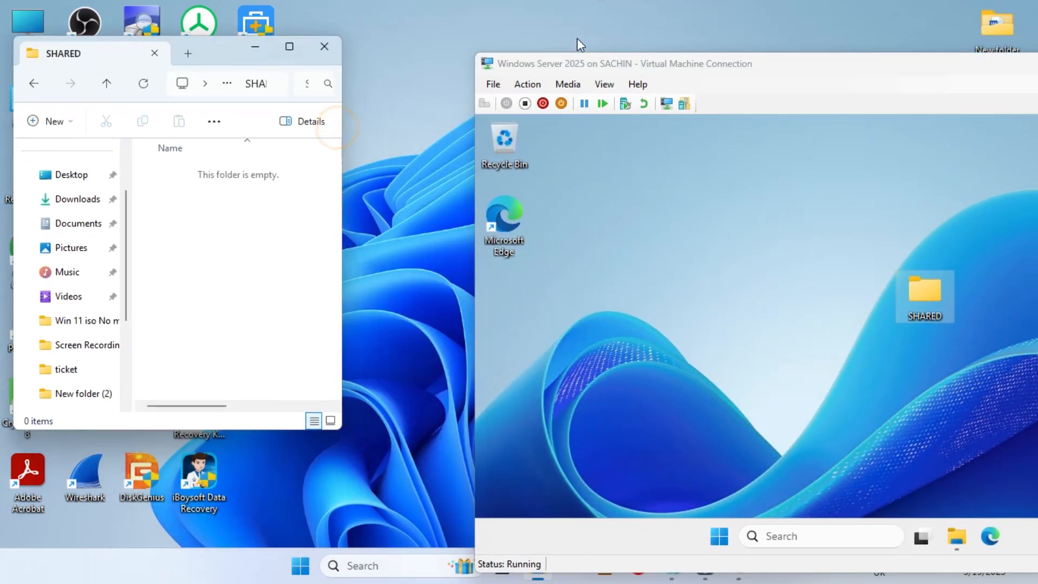
drag(765, 69, 656, 35)
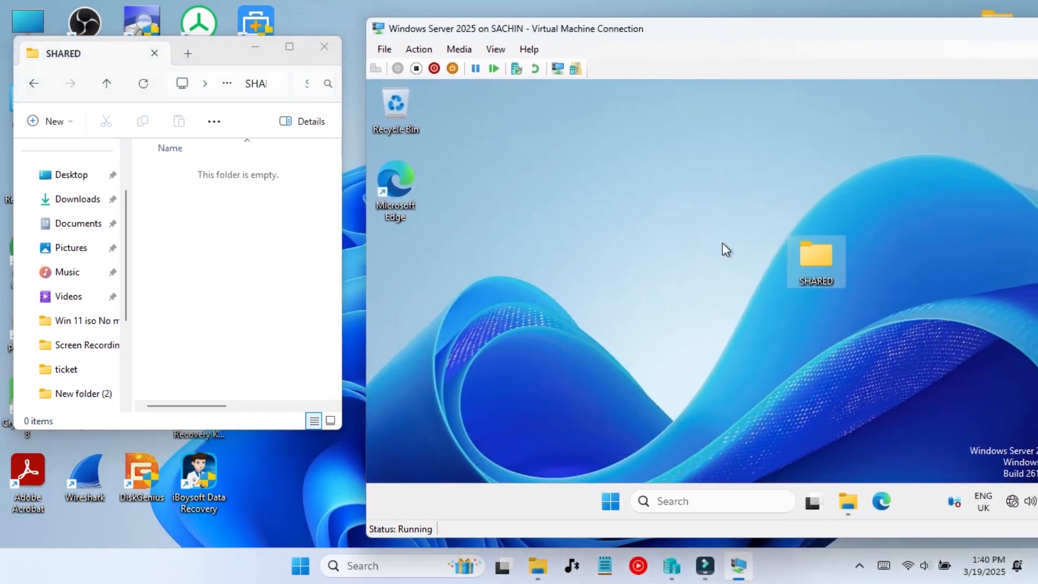
In the VM's SHARED folder, create New folder containing a text file named 'Finally it worked'
double_click(820, 270)
right_click(683, 295)
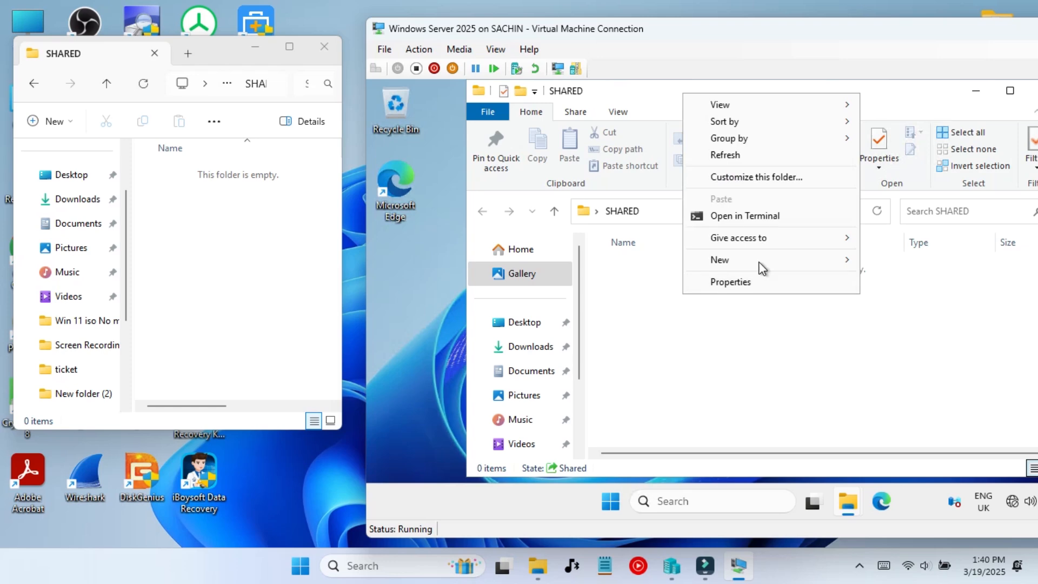
mouse_move(745, 261)
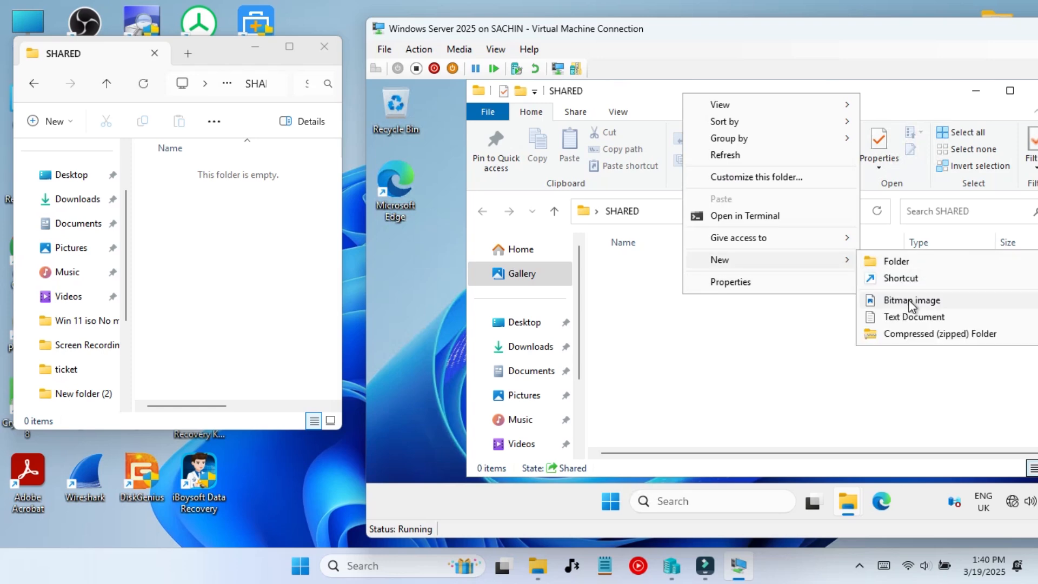
click(917, 261)
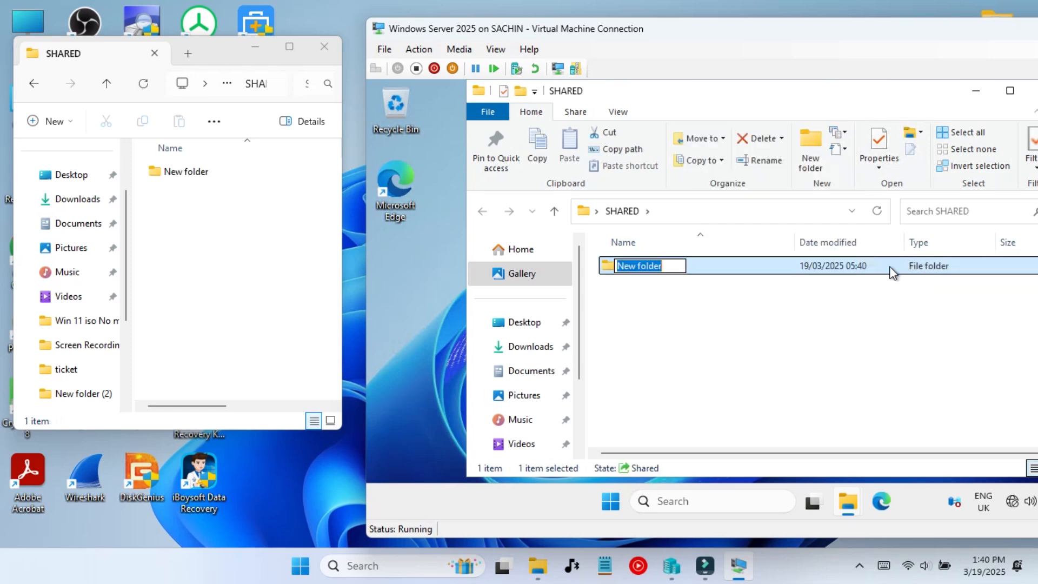
double_click(749, 270)
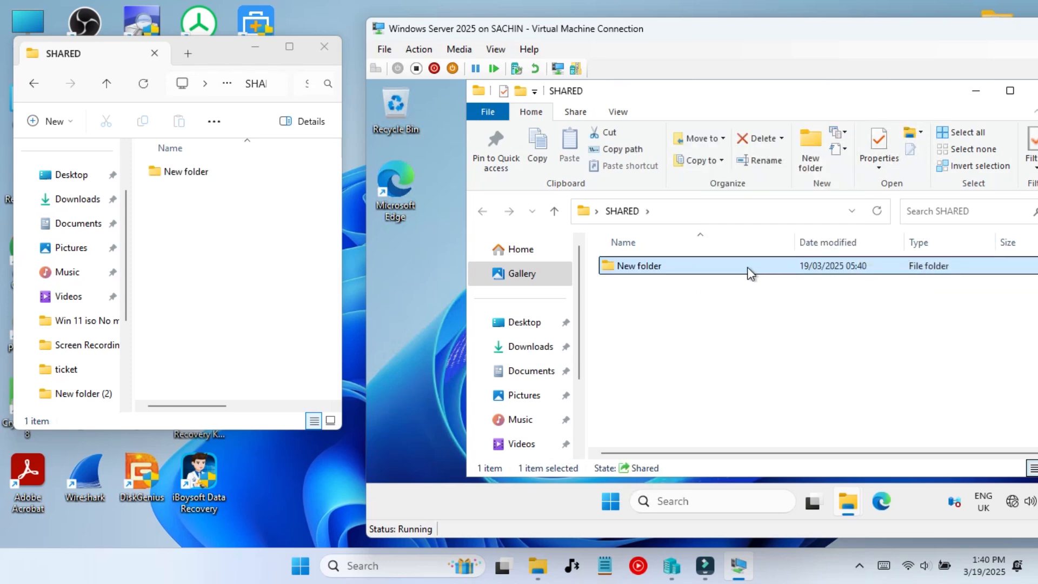
right_click(666, 288)
mouse_move(715, 455)
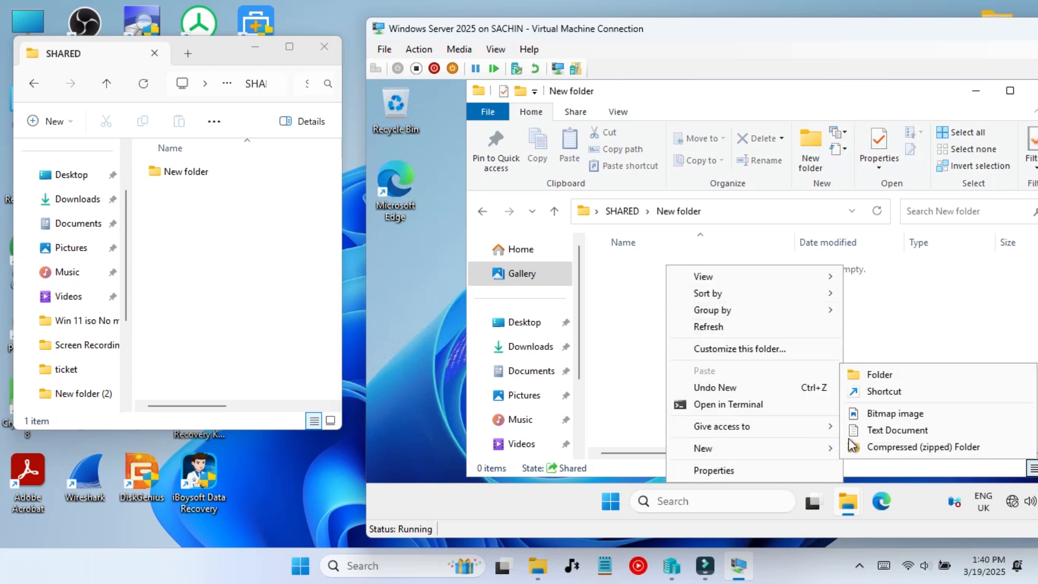
click(868, 434)
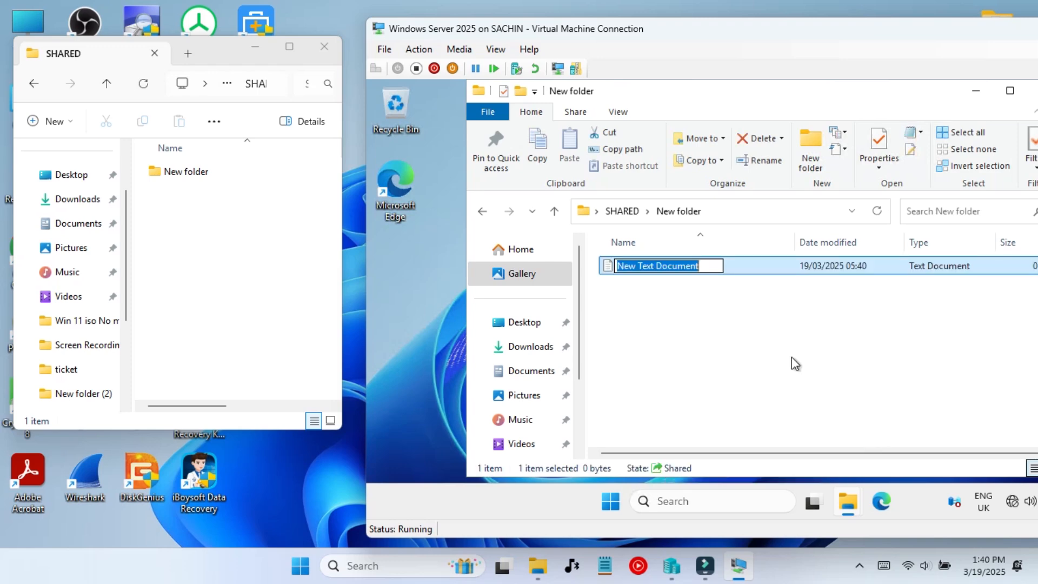
text(Finally it worked)
key(Return)
Open New folder on the host and confirm Finally it worked.txt is there
click(169, 169)
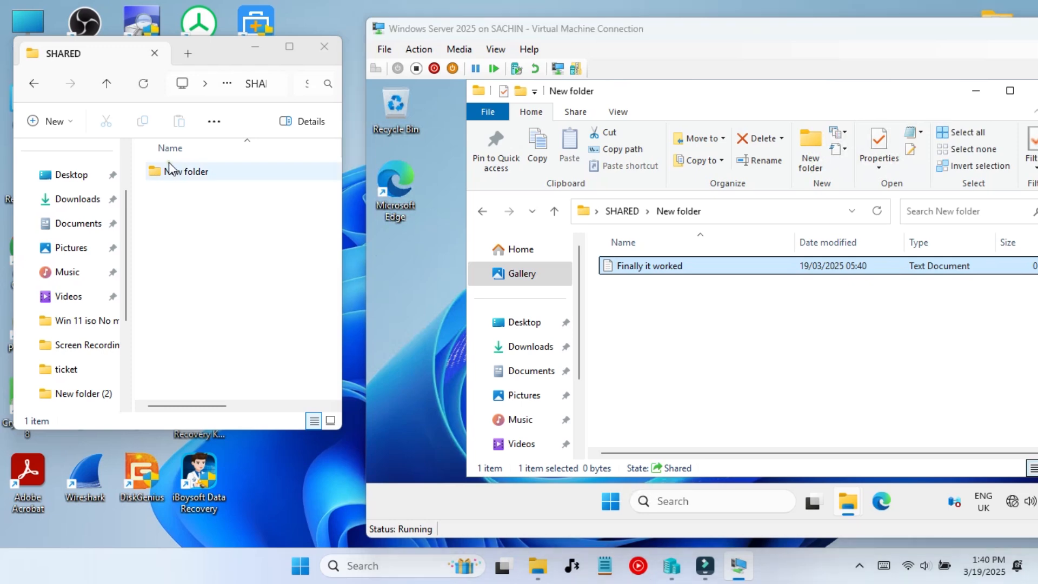
double_click(169, 170)
click(203, 178)
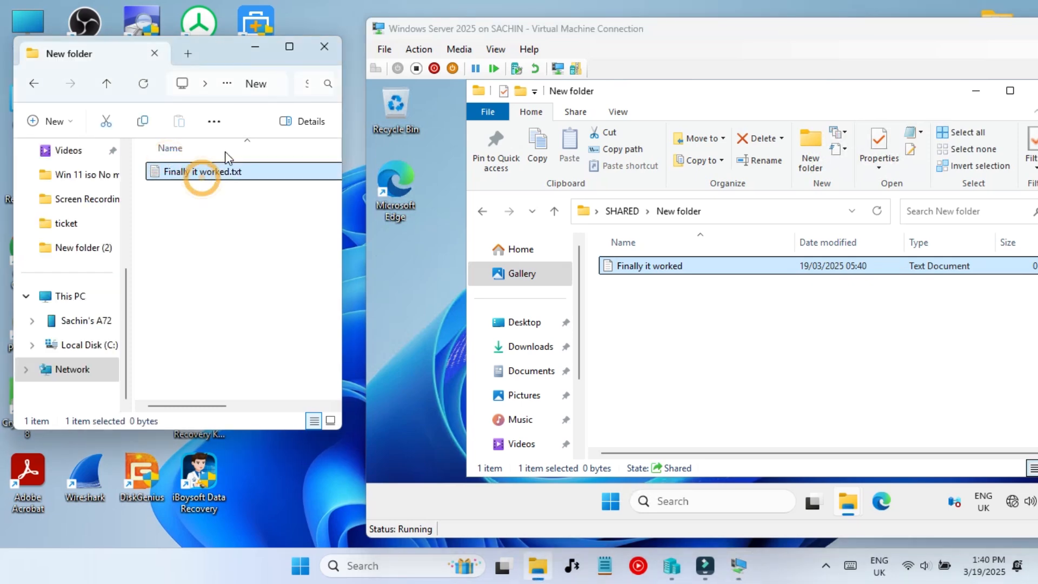
In the VM's other Explorer window, begin entering the host's network path
click(670, 96)
mouse_move(855, 500)
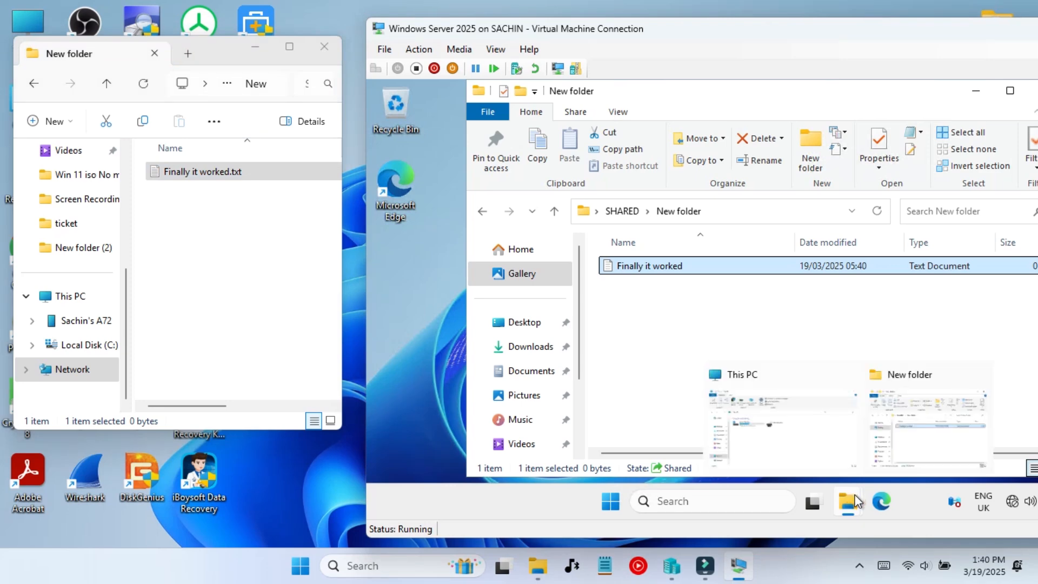
click(782, 427)
click(678, 209)
text(\\s)
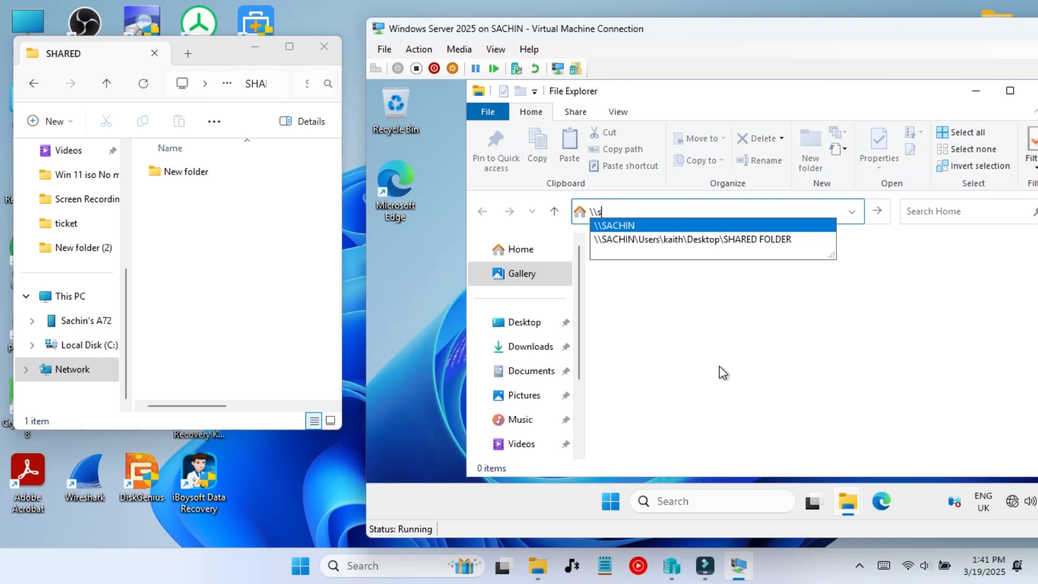
Connect to the host's network shares, signing in with the host account user name and password
click(615, 226)
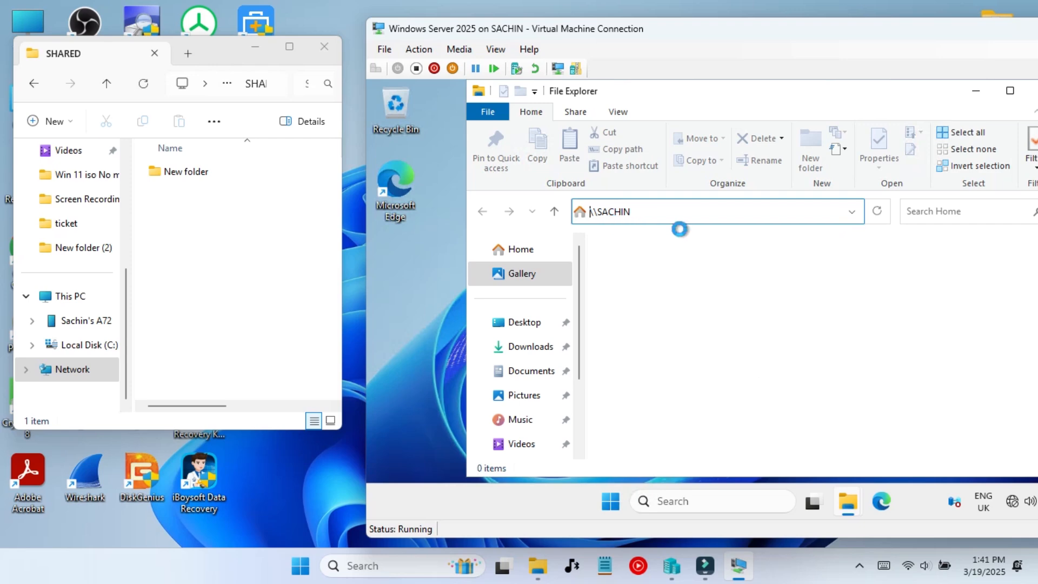
text(Sachin Soni)
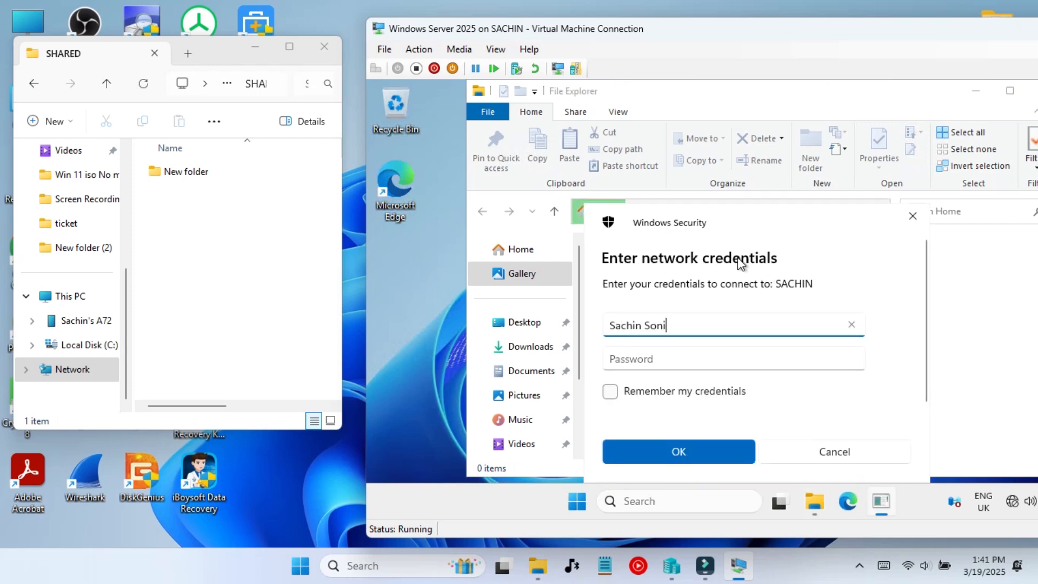
key(Tab)
text(•••)
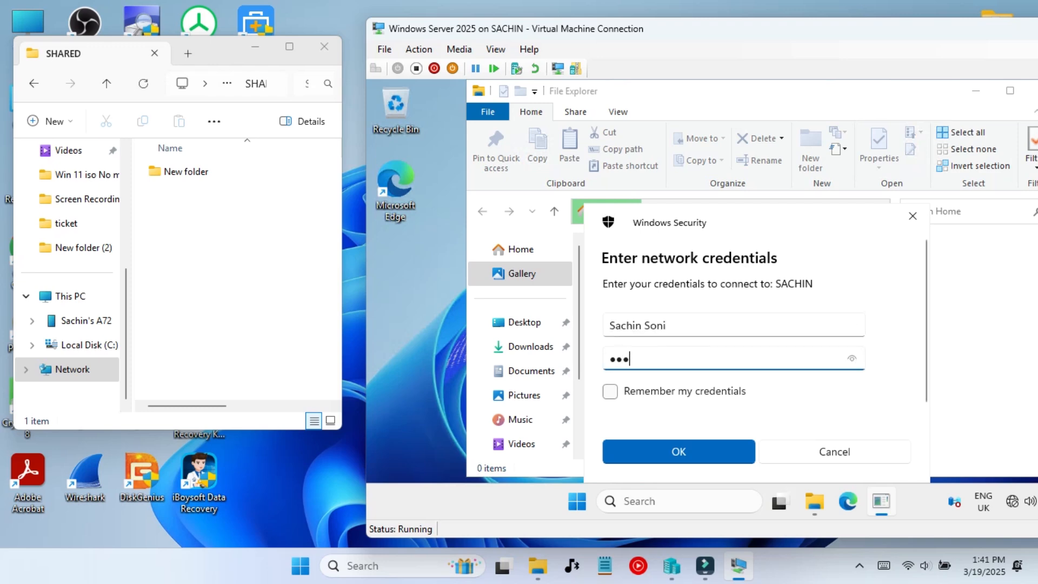
text(•••••••)
key(Return)
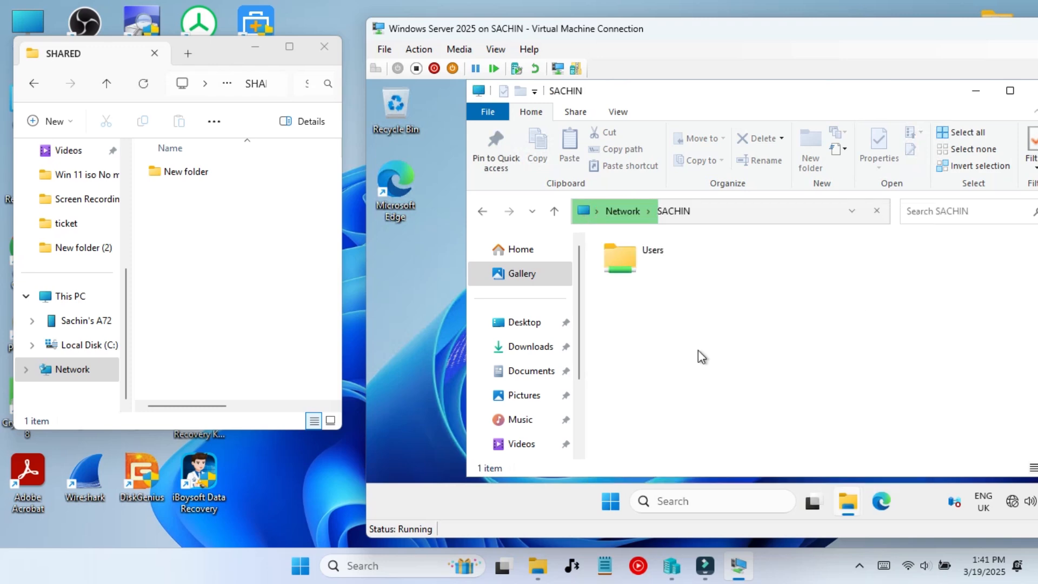
Browse to Users > profile > Desktop > SHARED FOLDER > Testfolder on the host and rearrange windows
click(634, 255)
double_click(634, 255)
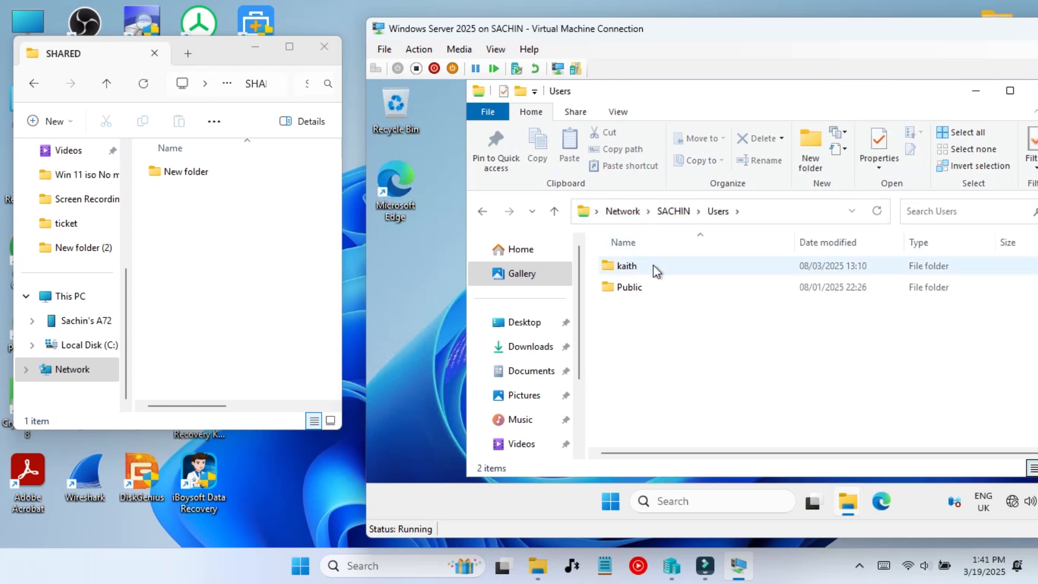
double_click(653, 265)
double_click(645, 268)
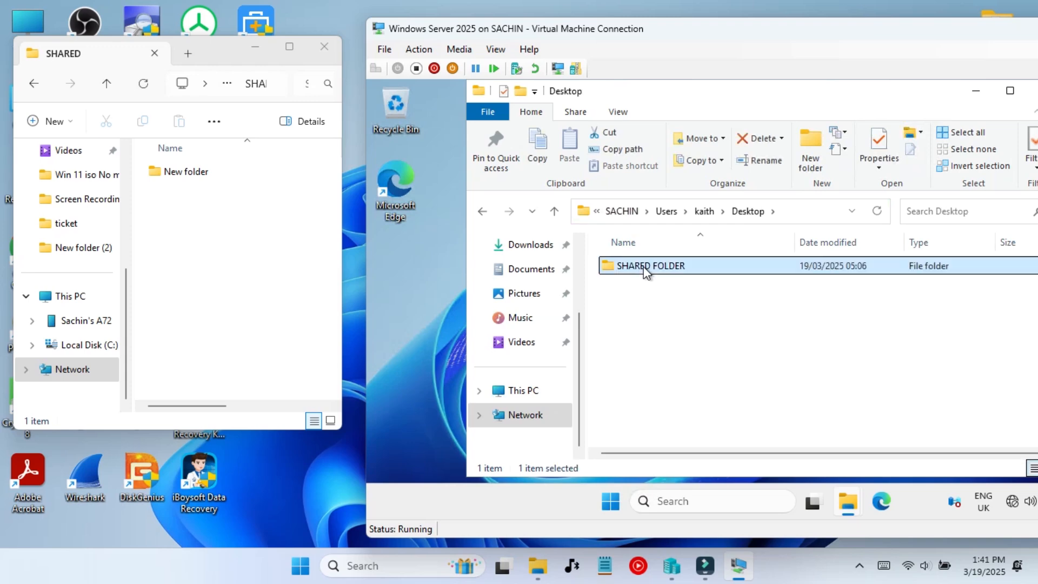
double_click(645, 268)
double_click(645, 268)
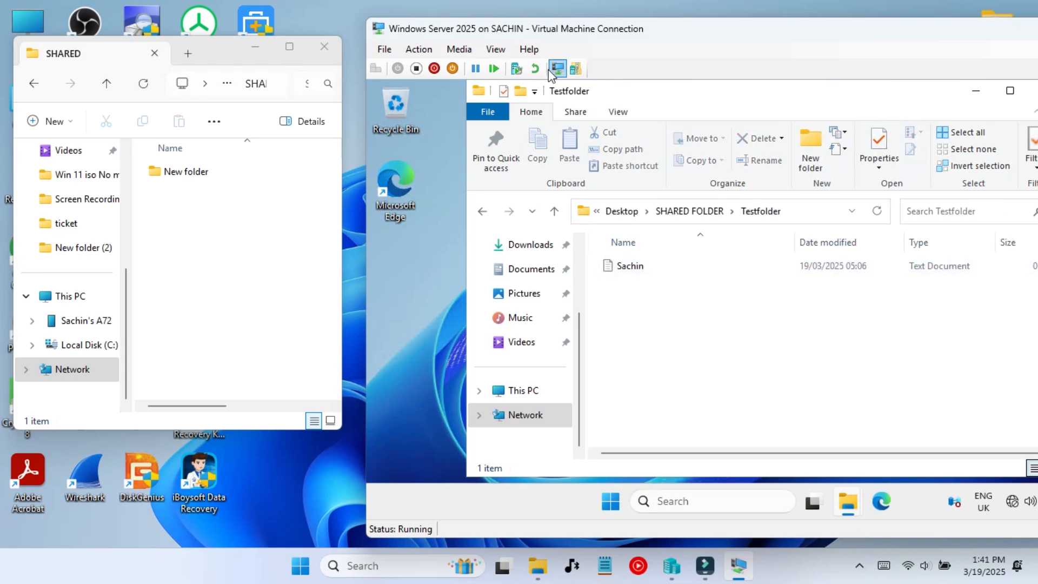
drag(556, 37, 569, 112)
drag(208, 60, 212, 204)
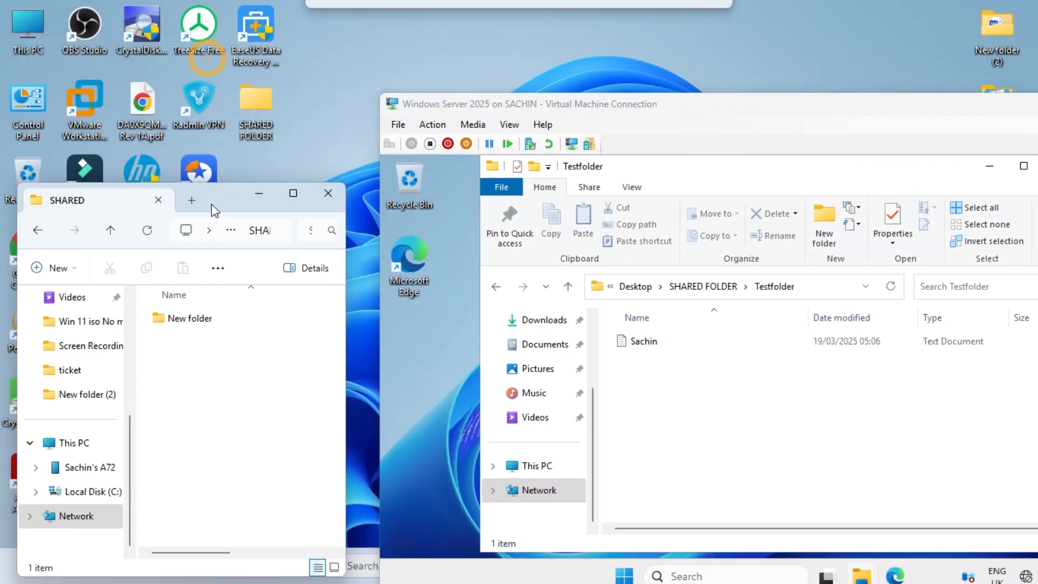
Open Testfolder in the host's SHARED FOLDER and reopen Testfolder in the VM's Explorer
click(691, 287)
double_click(262, 114)
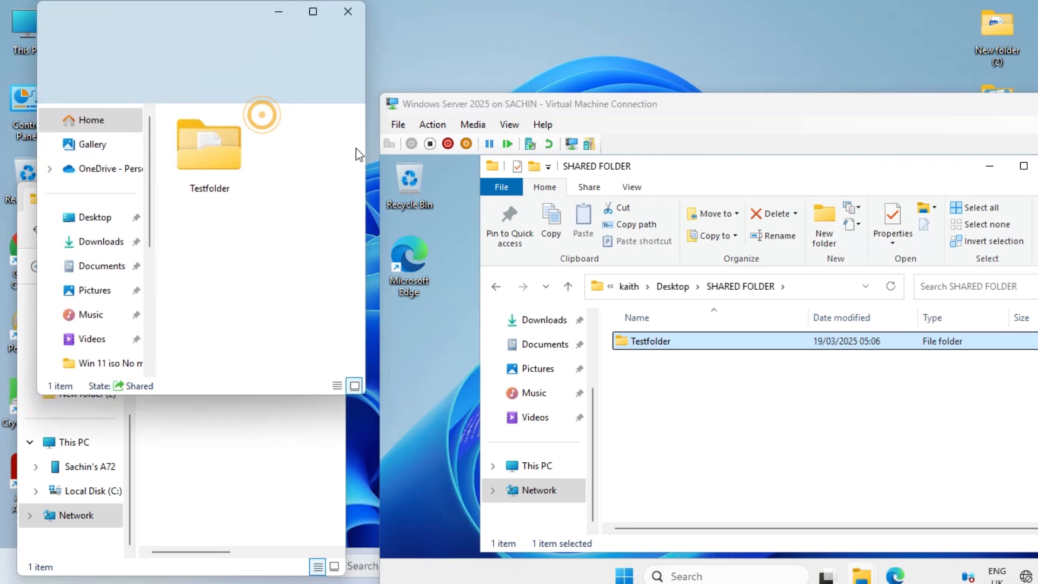
double_click(208, 148)
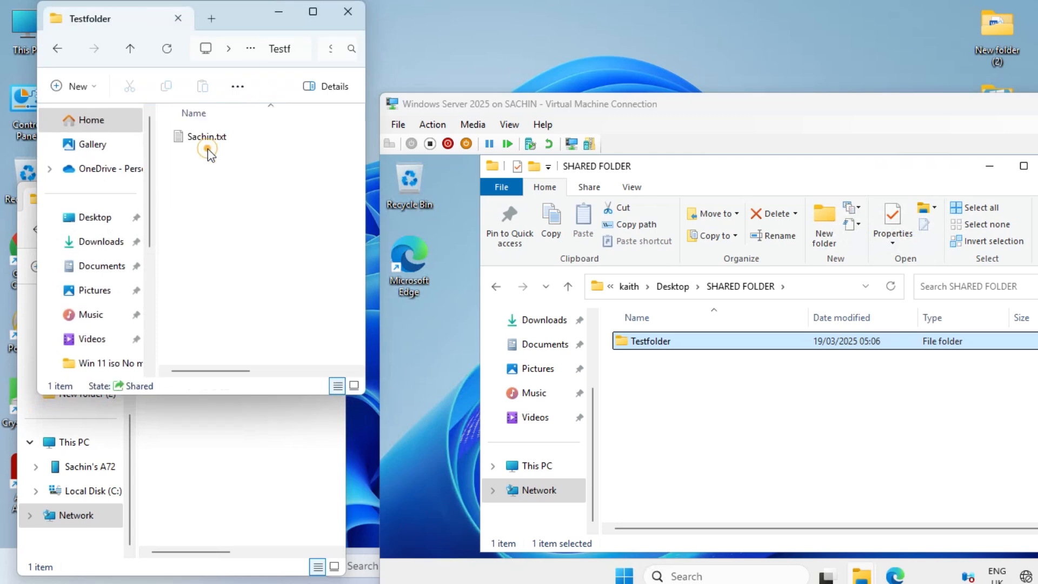
right_click(239, 176)
double_click(667, 339)
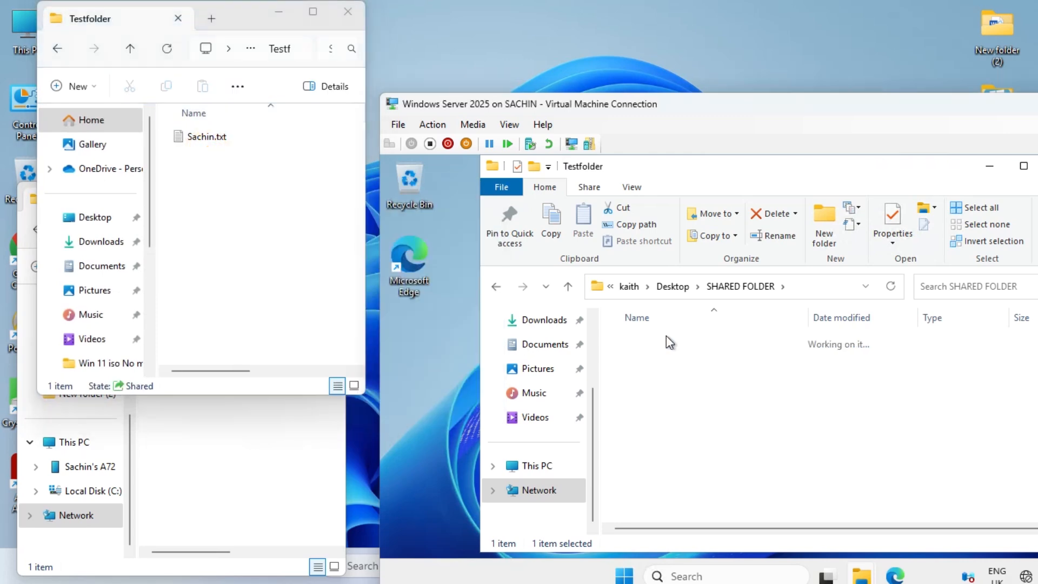
Create a New folder in the host's Testfolder and confirm it shows up in the VM
right_click(249, 193)
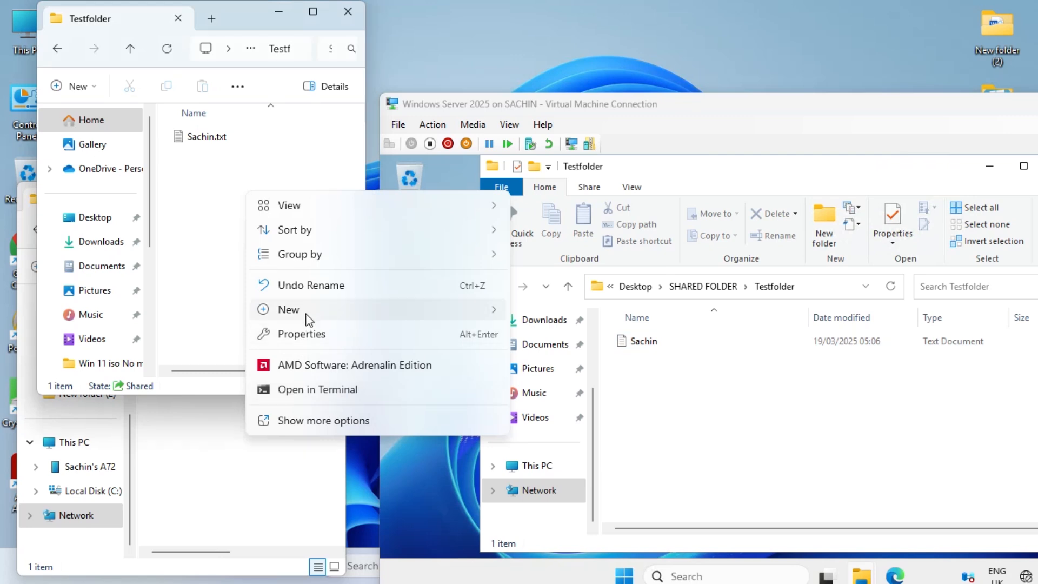
mouse_move(308, 319)
click(550, 303)
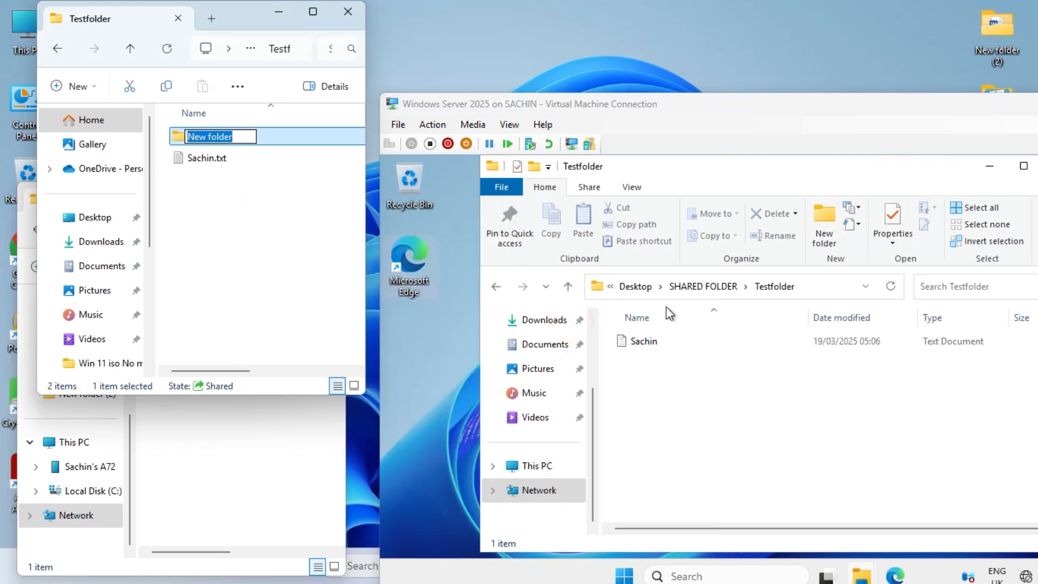
click(673, 364)
click(670, 342)
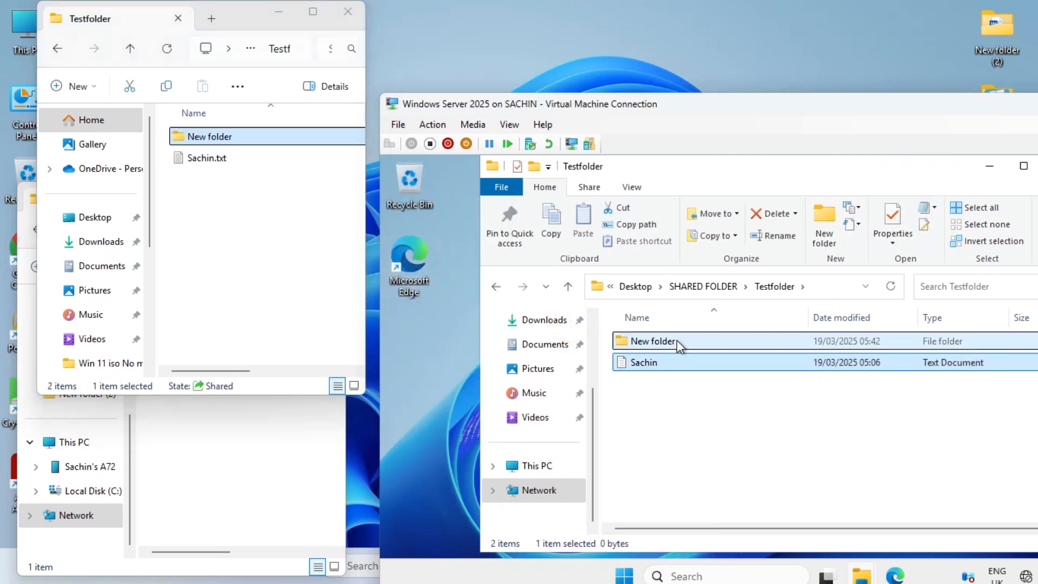
Maximize, restore, then minimize the VM's Testfolder window
double_click(906, 164)
double_click(956, 171)
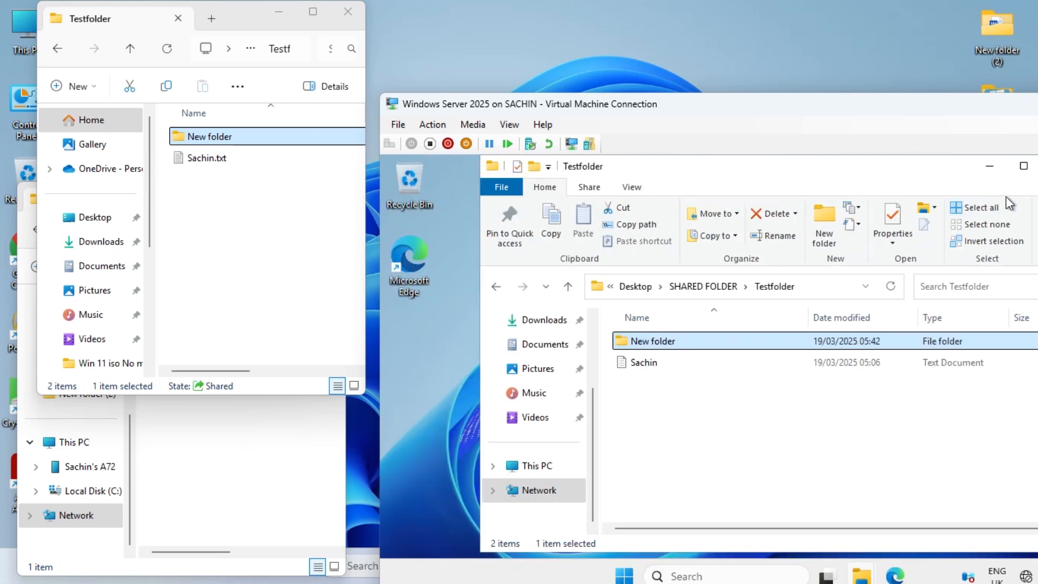
click(1004, 171)
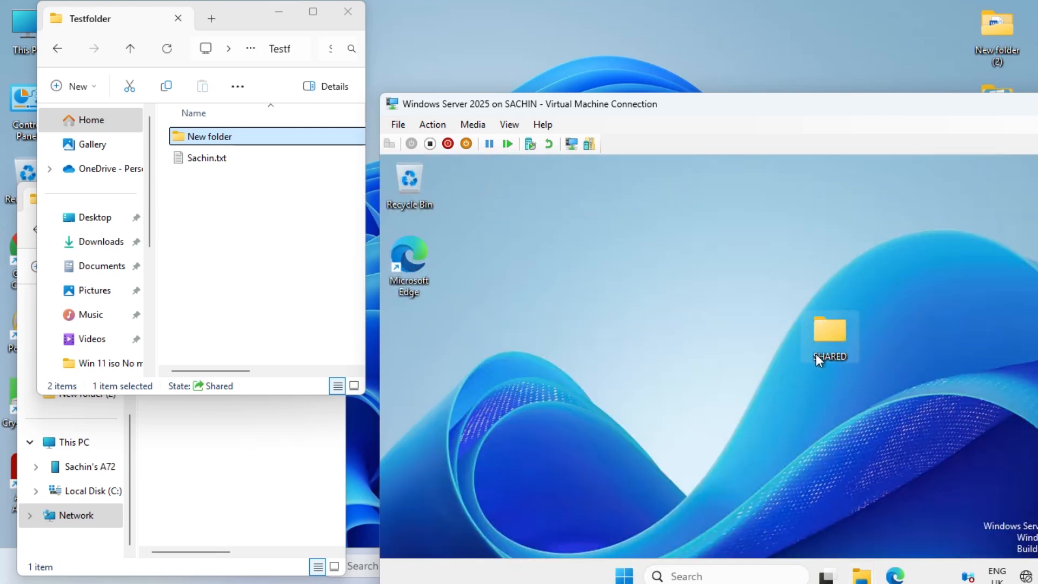
Open SHARED on the VM desktop and browse the host SHARED folder's context menu without changes
double_click(835, 333)
click(279, 11)
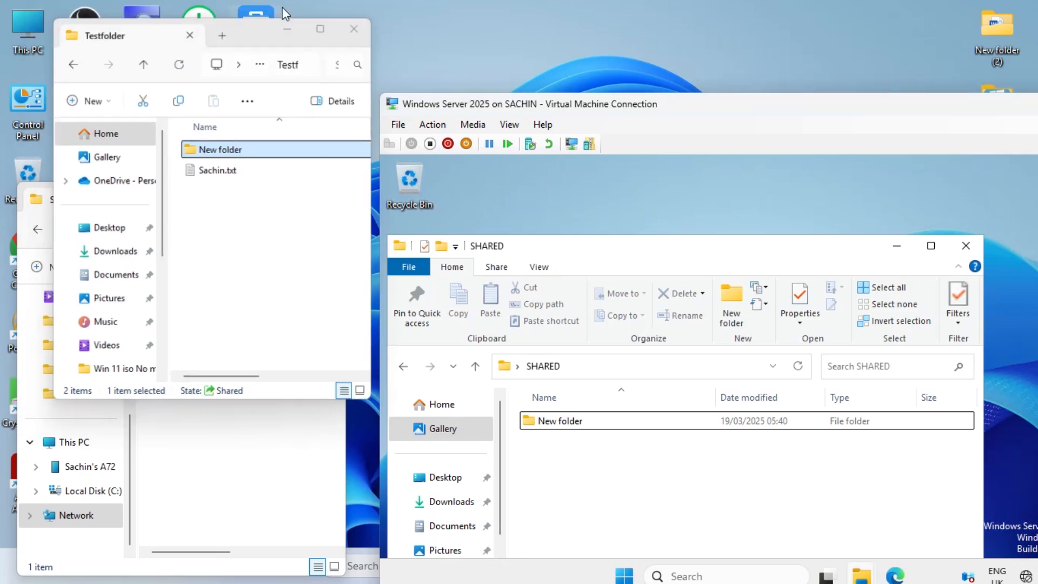
click(245, 351)
right_click(245, 350)
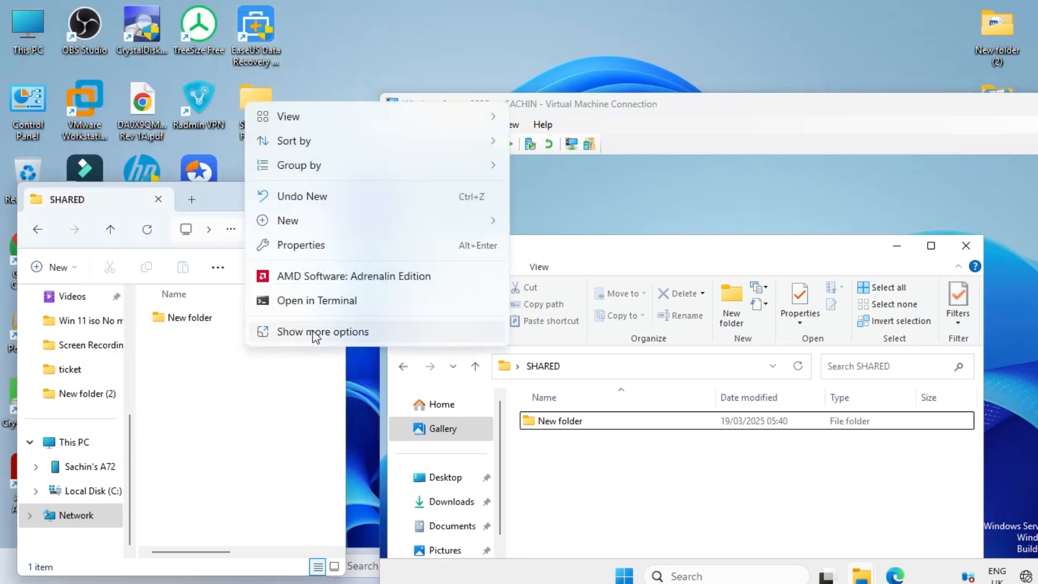
click(296, 331)
click(334, 181)
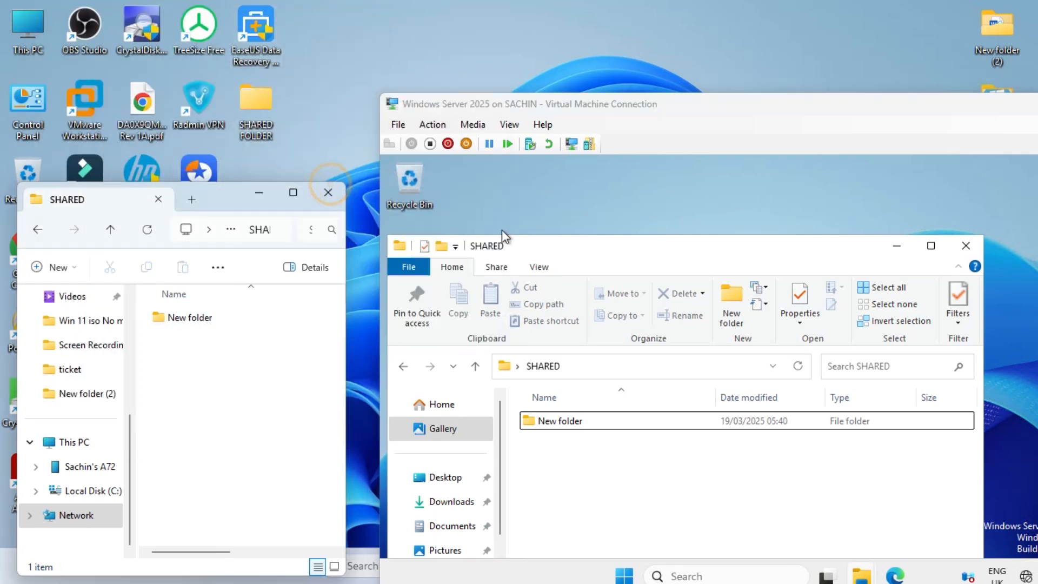
Create a new folder named 'sdhkjgsfk' in the VM's SHARED folder
drag(595, 249, 628, 169)
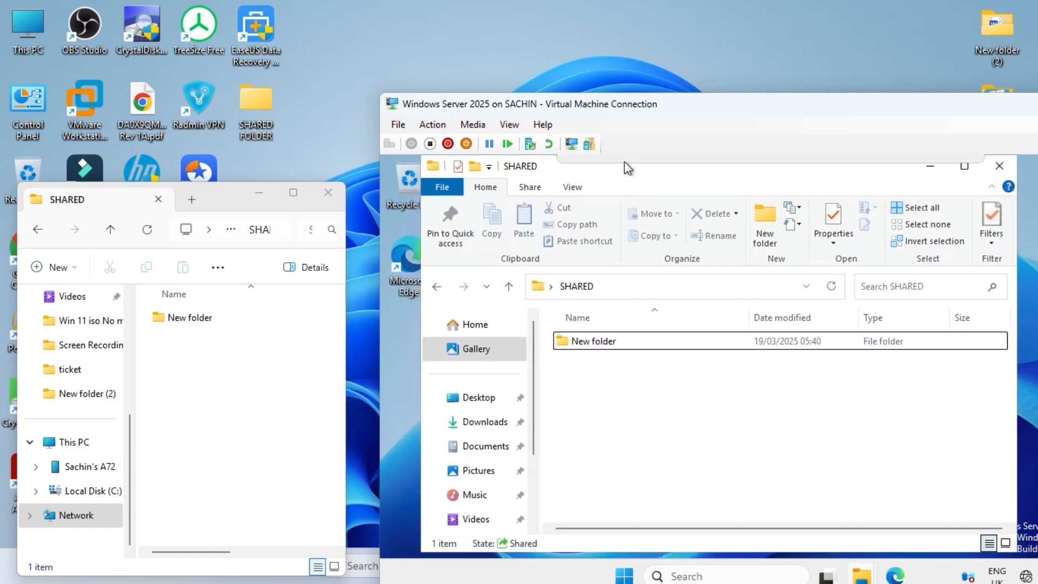
right_click(624, 354)
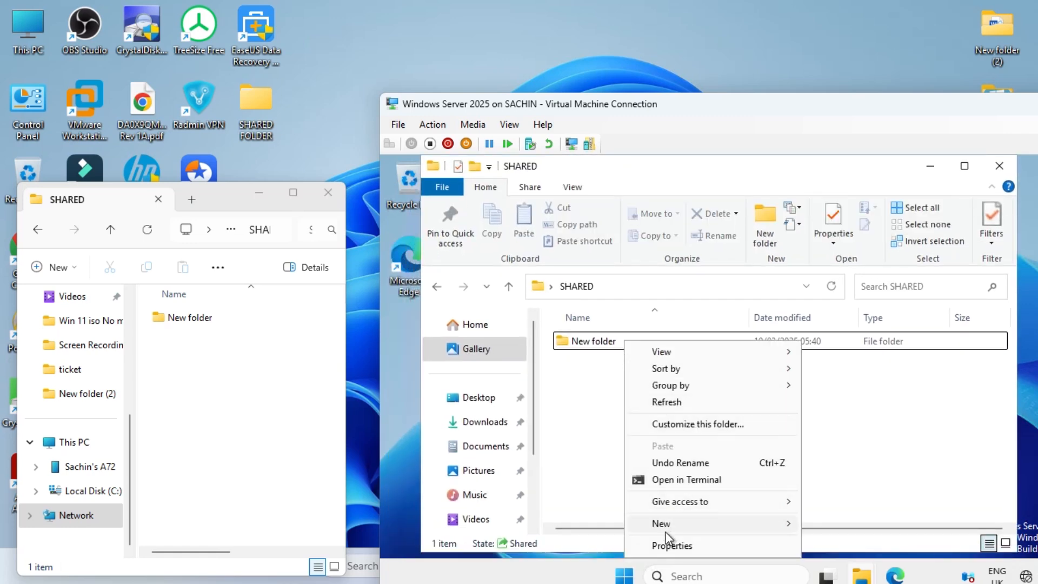
mouse_move(665, 527)
click(853, 448)
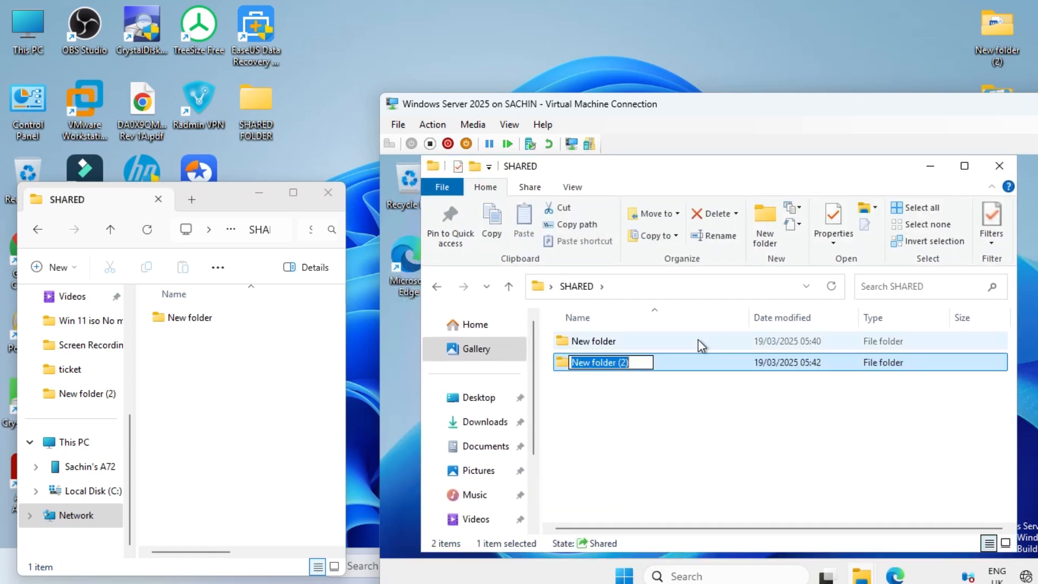
text(sdhkjgsfk)
key(Return)
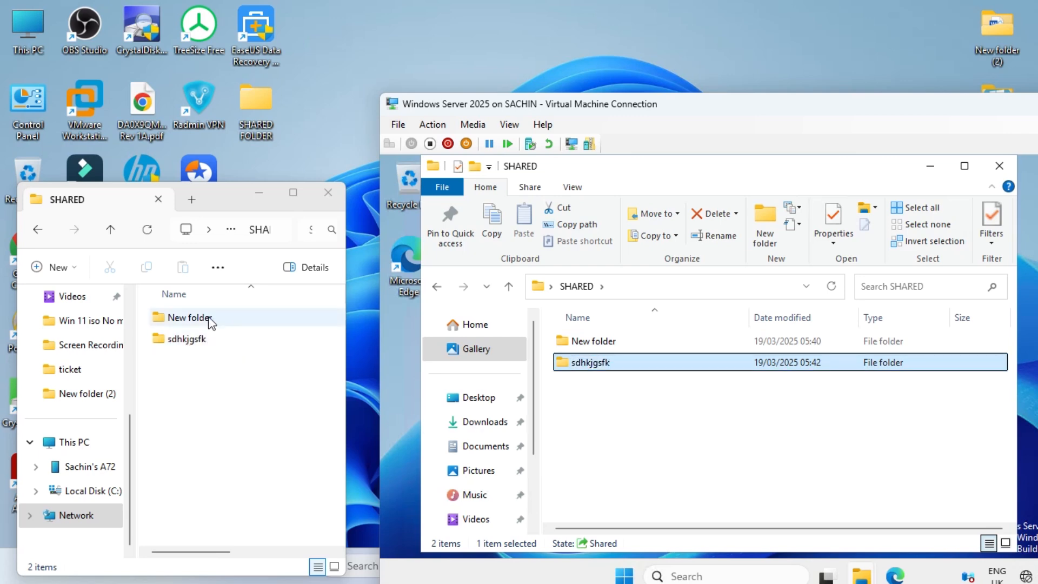
Check sdhkjgsfk on the host, close the folder windows, and make the VM full-screen
double_click(201, 341)
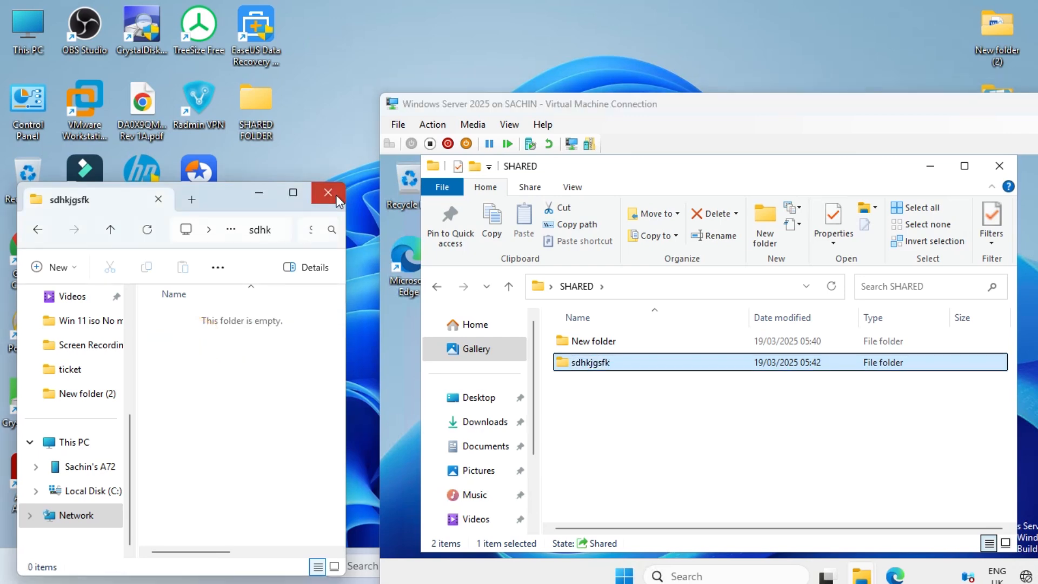
click(328, 192)
double_click(649, 105)
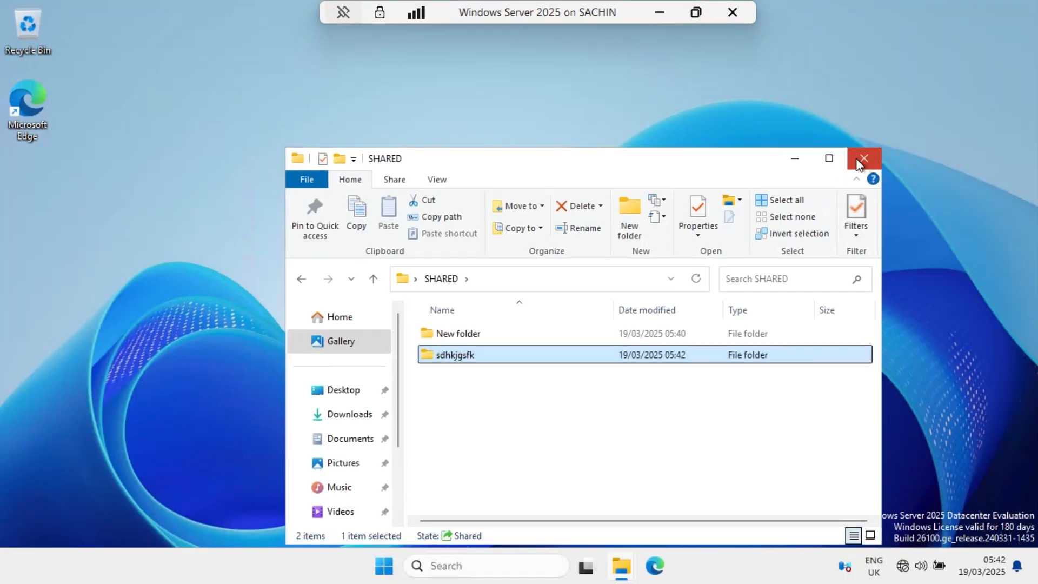
click(858, 158)
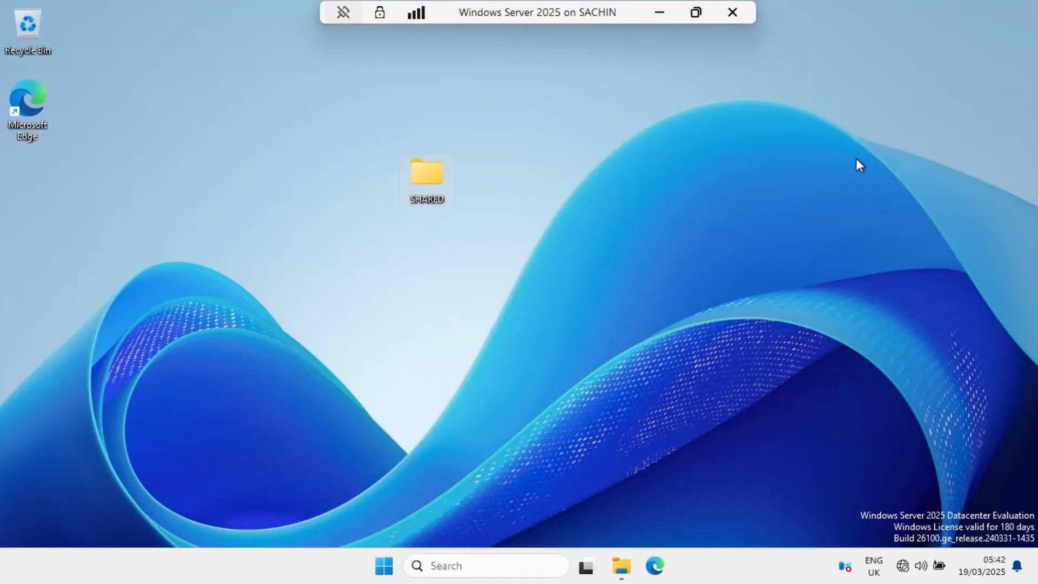